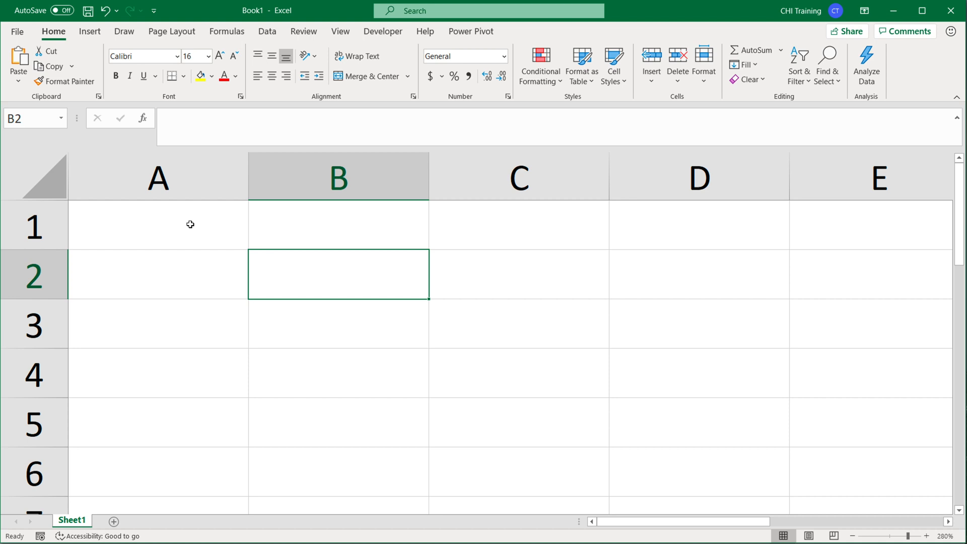
Start a LET formula in cell A1.
left_click(190, 227)
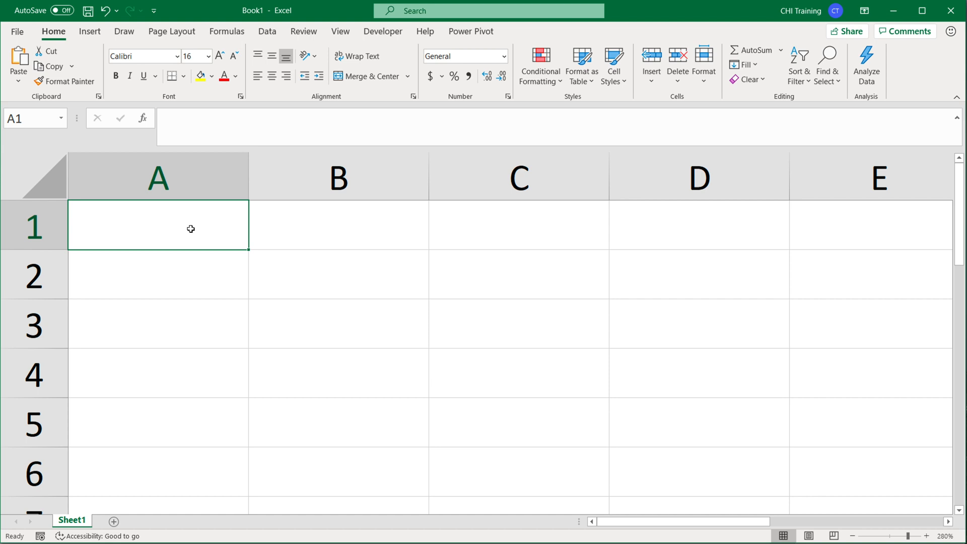
type("=LET(")
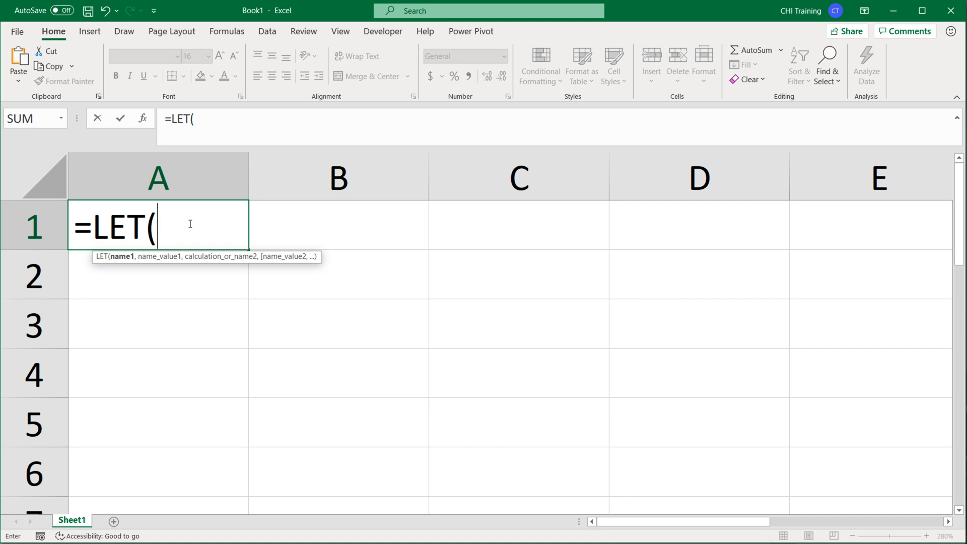
type("word")
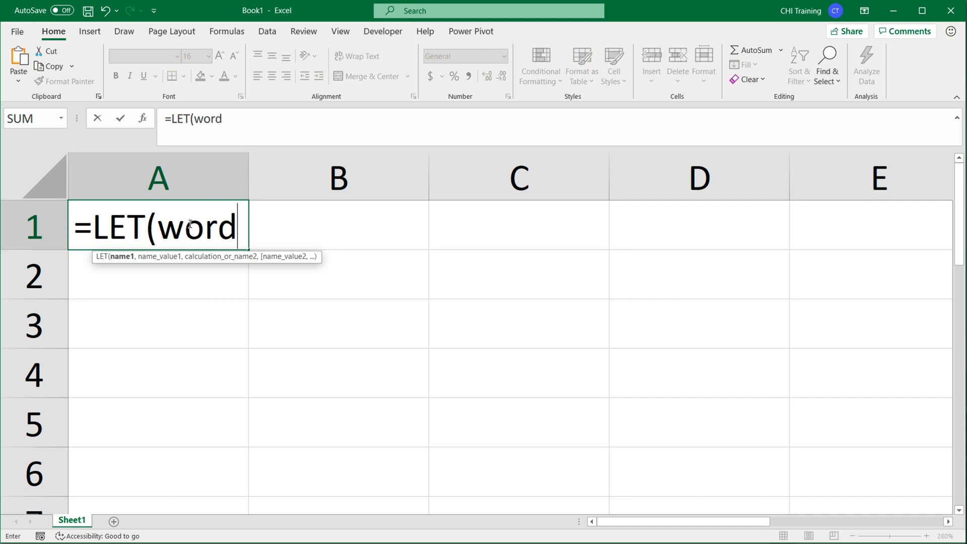
key("BackSpace")
key("BackSpace")
key("BackSpace")
key("BackSpace")
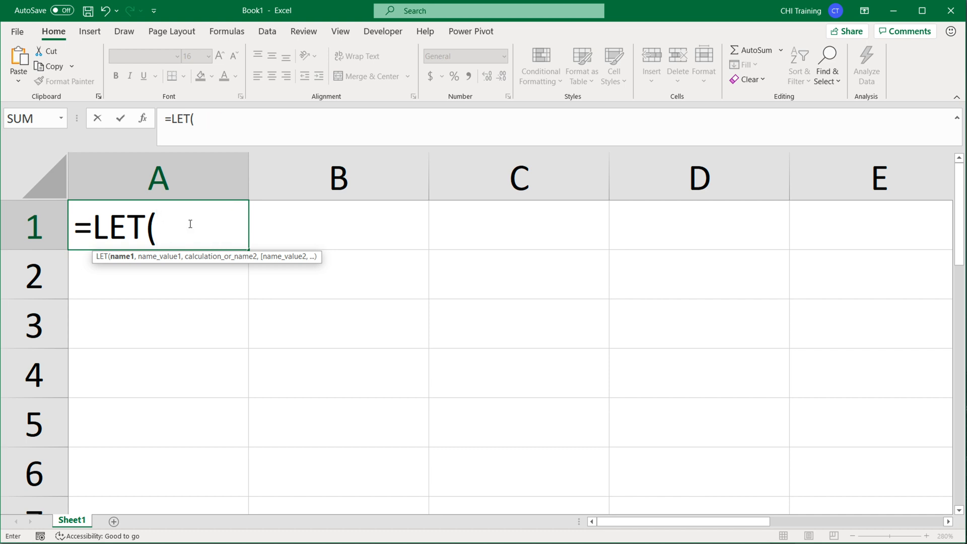
Complete the formula in A1 as =LET(x,5,x+9), enter it, and reopen it for review.
type("x")
type(",")
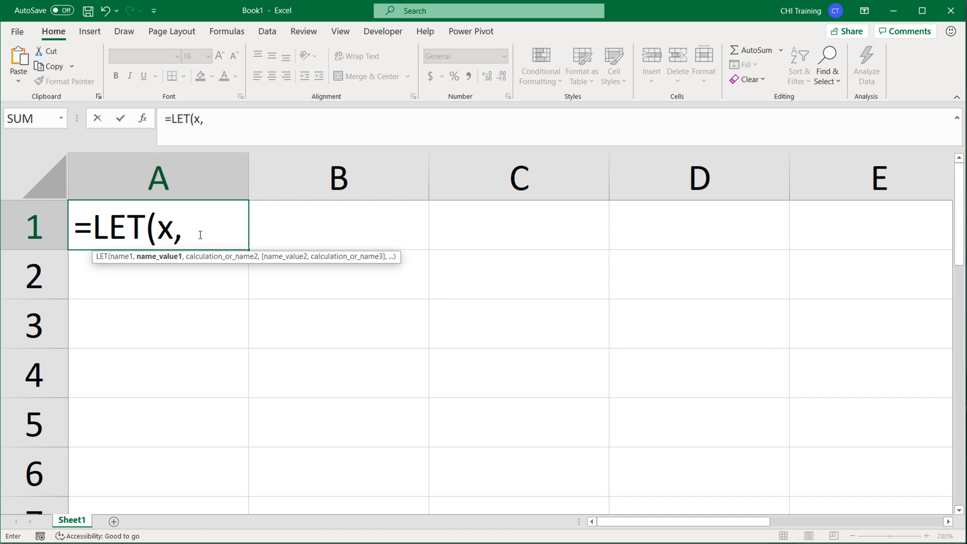
type("5")
type(",")
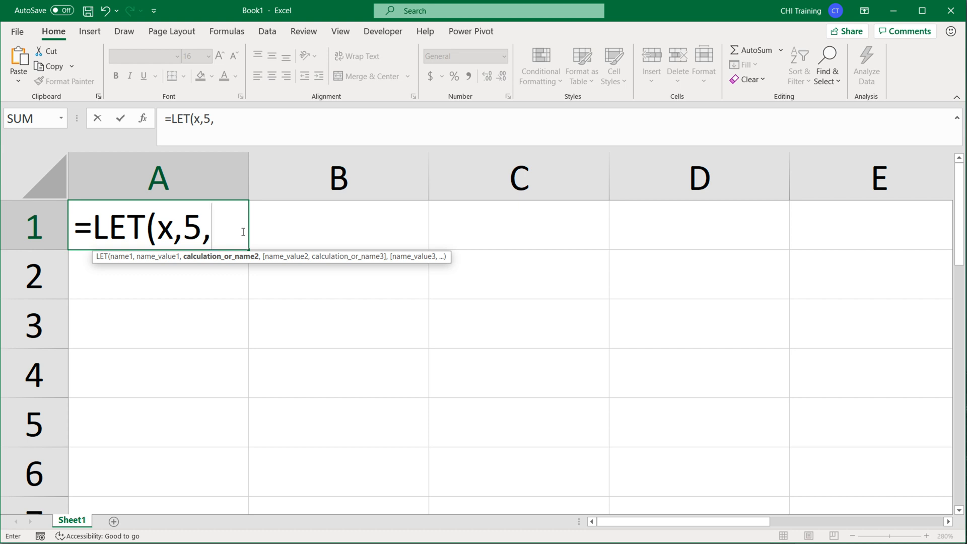
type("x")
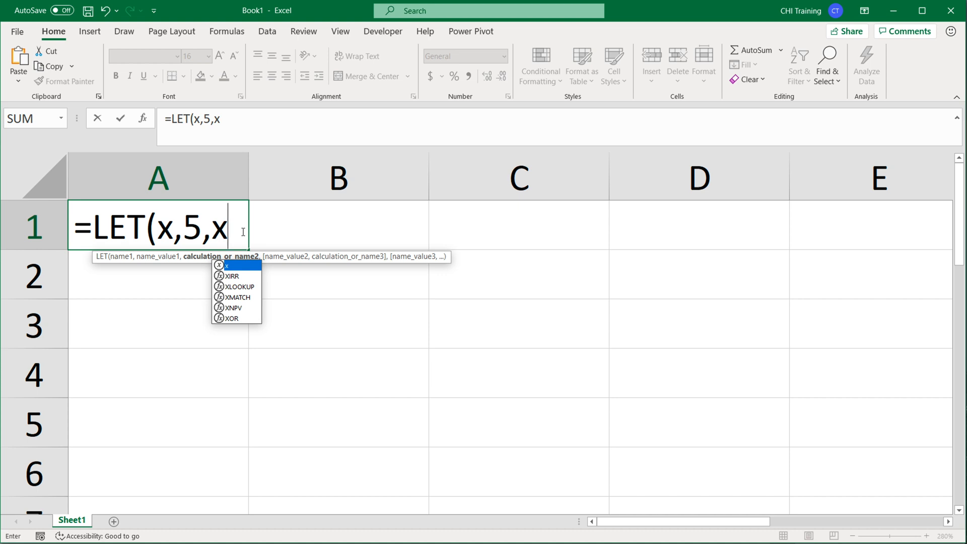
type("+9")
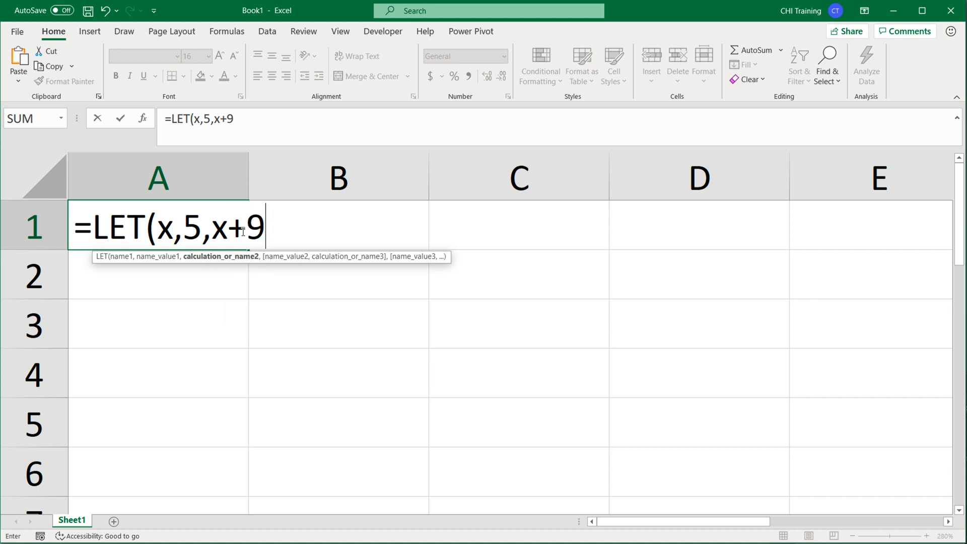
type(")")
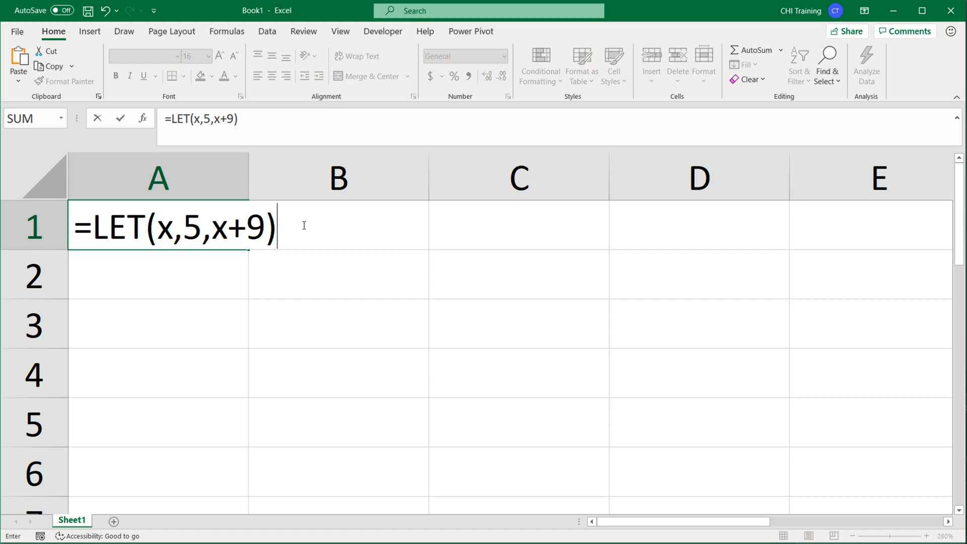
key("Return")
double_click(221, 231)
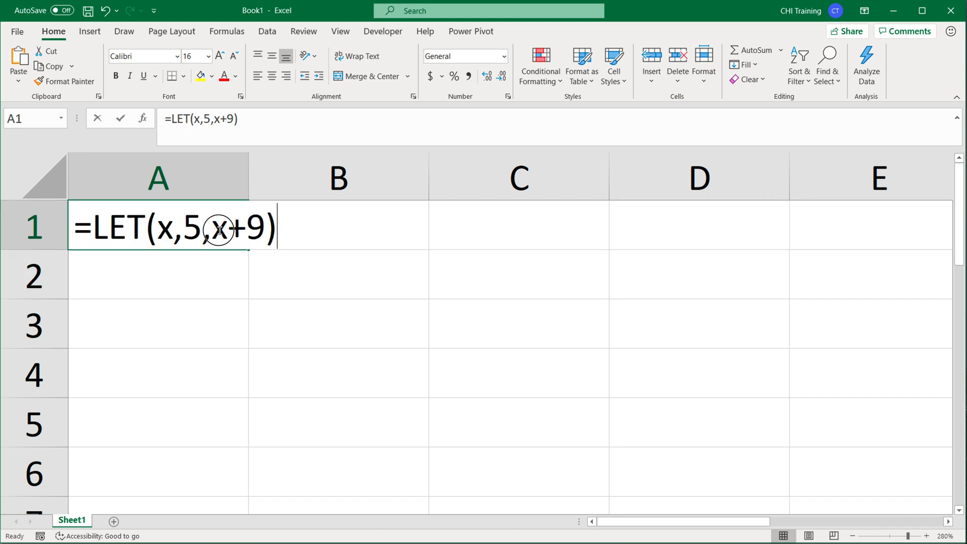
left_click(287, 227)
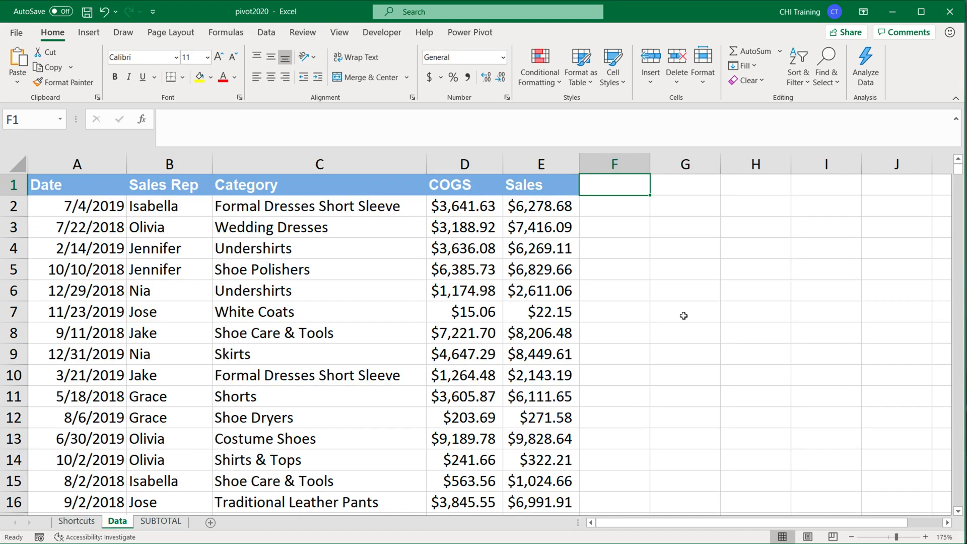
key("Left")
key("Down")
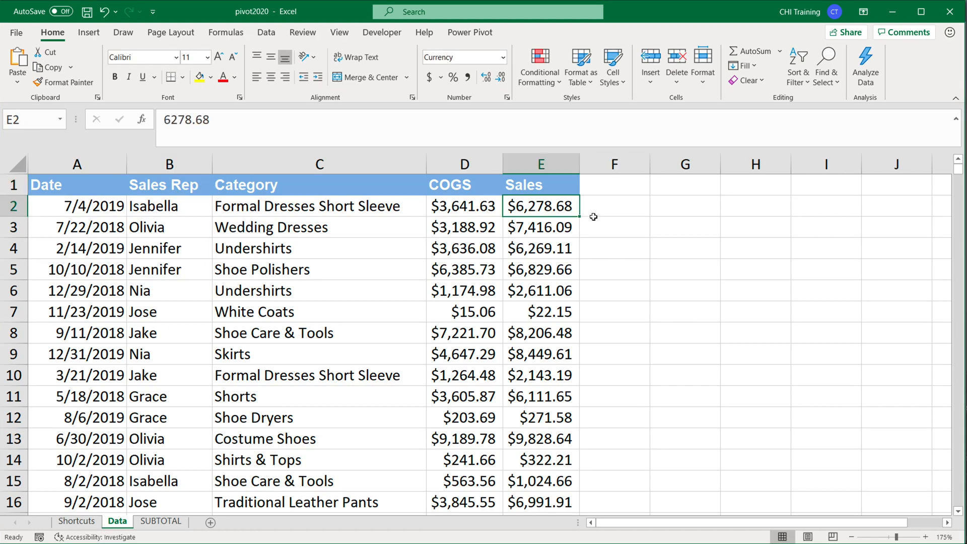
key("Right")
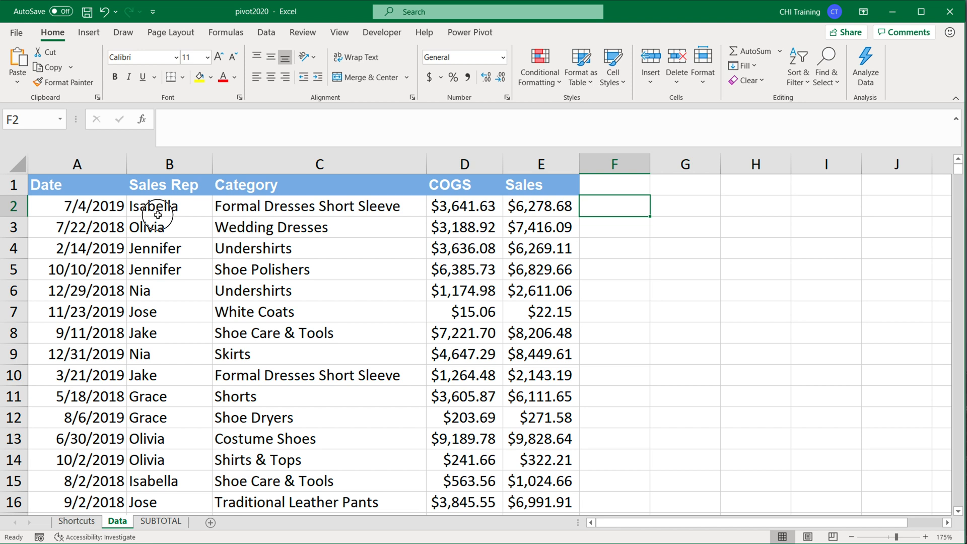
left_click_drag(154, 206, 168, 356)
left_click_drag(539, 201, 526, 287)
Calculate the first row's profit margin in F2 with the formula =(E2-D2)/E2.
key("Right")
type("=")
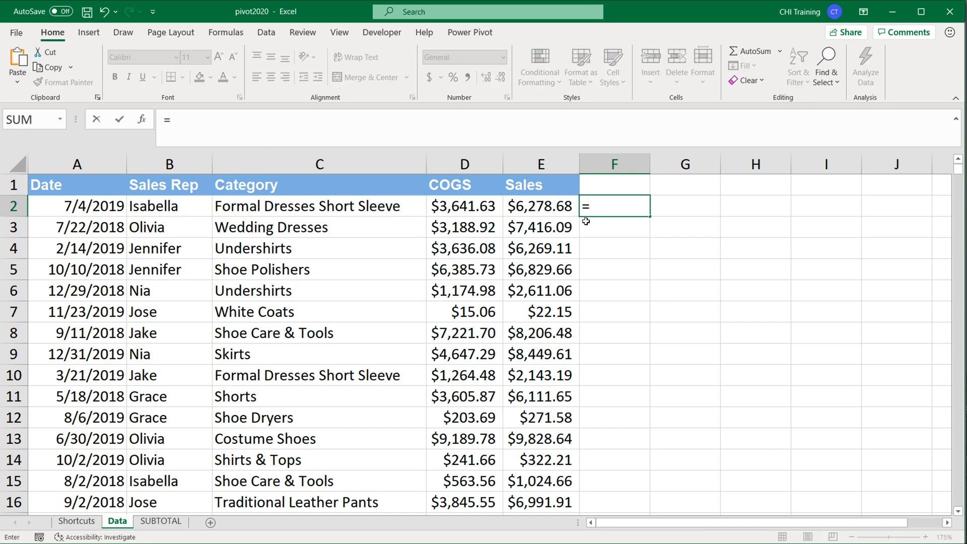
type("(")
left_click(534, 210)
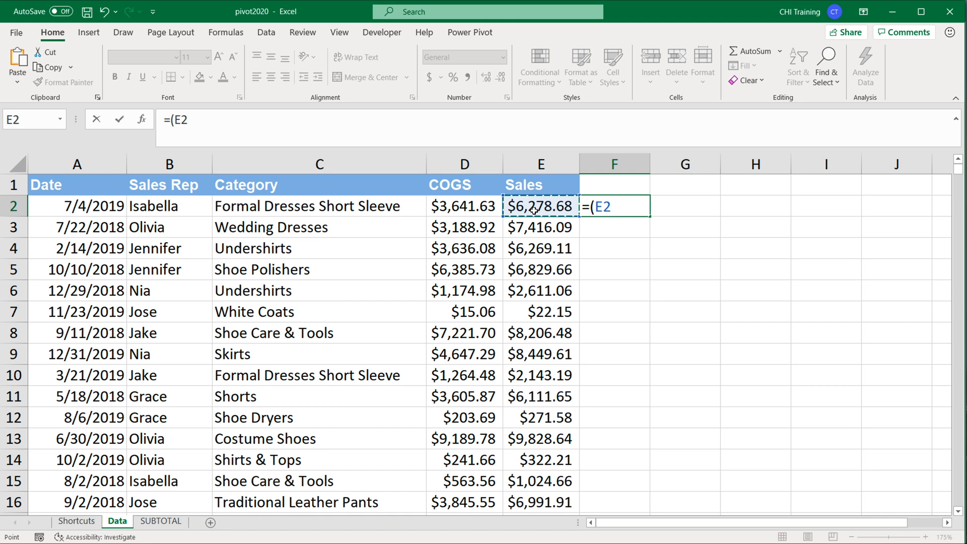
type("-")
left_click(466, 209)
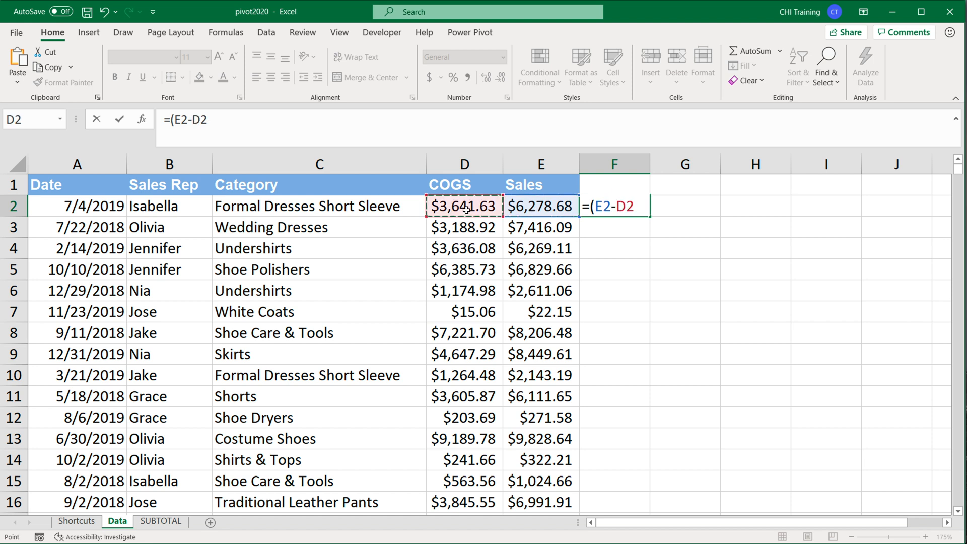
type(")/")
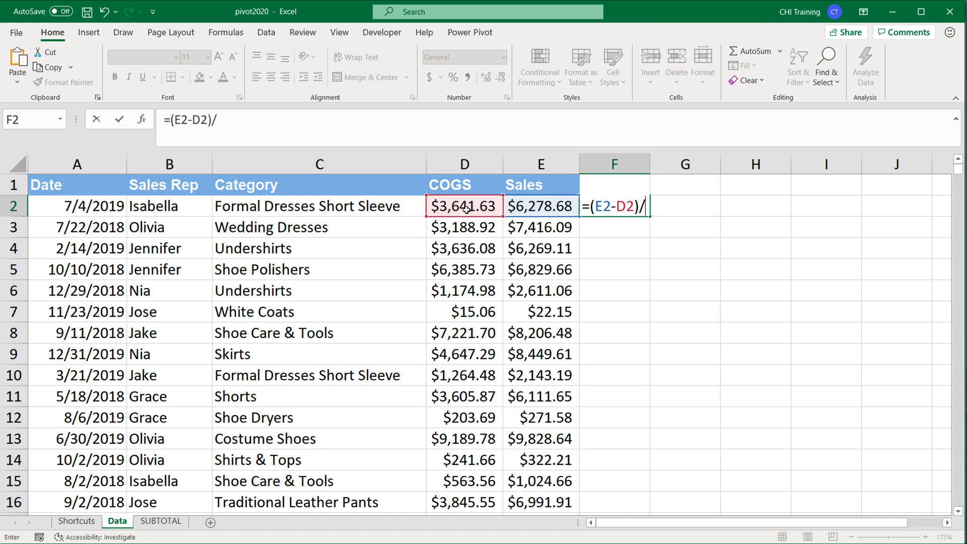
left_click(542, 215)
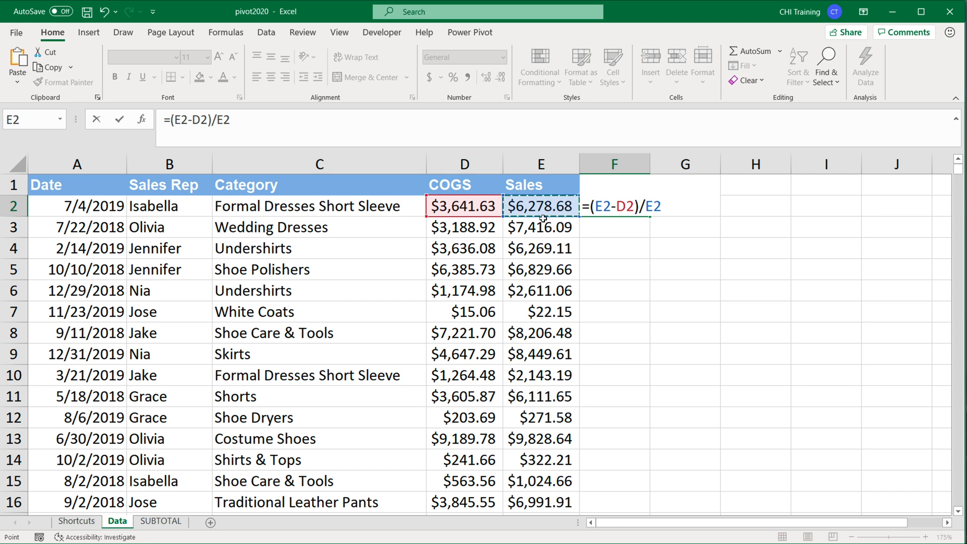
key("Return")
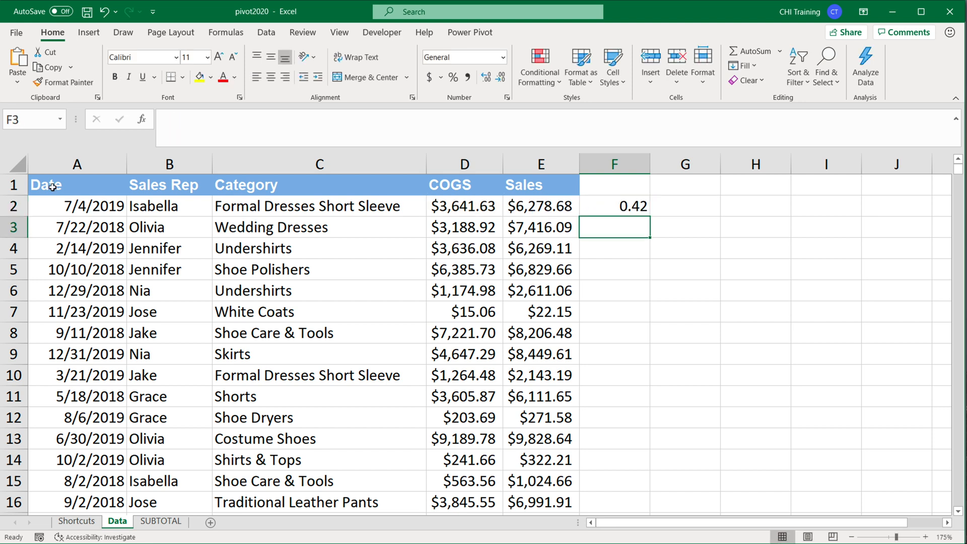
Narrow the Sales Rep and Category columns and review the margin formula in F2.
left_click(84, 180)
scroll(91, 196, "up", 3)
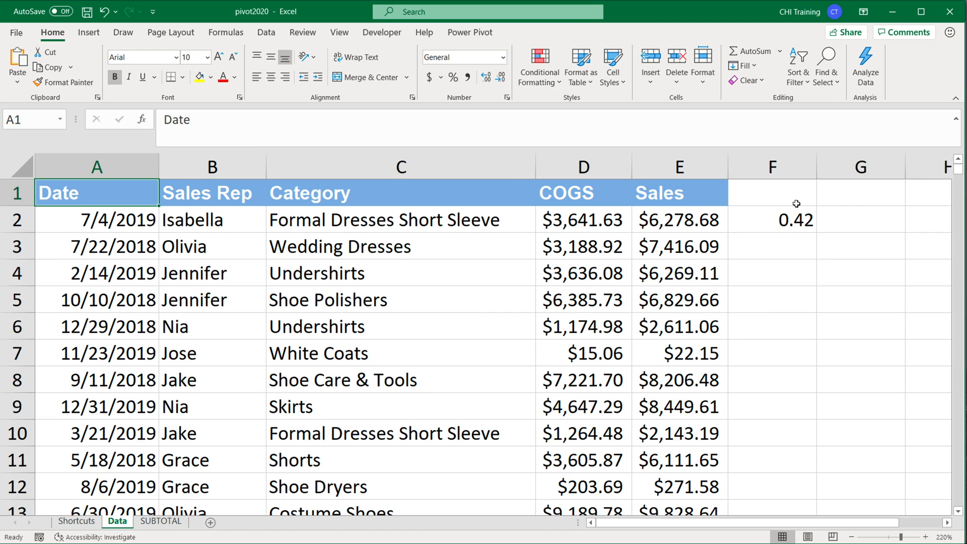
left_click_drag(266, 167, 241, 166)
double_click(698, 220)
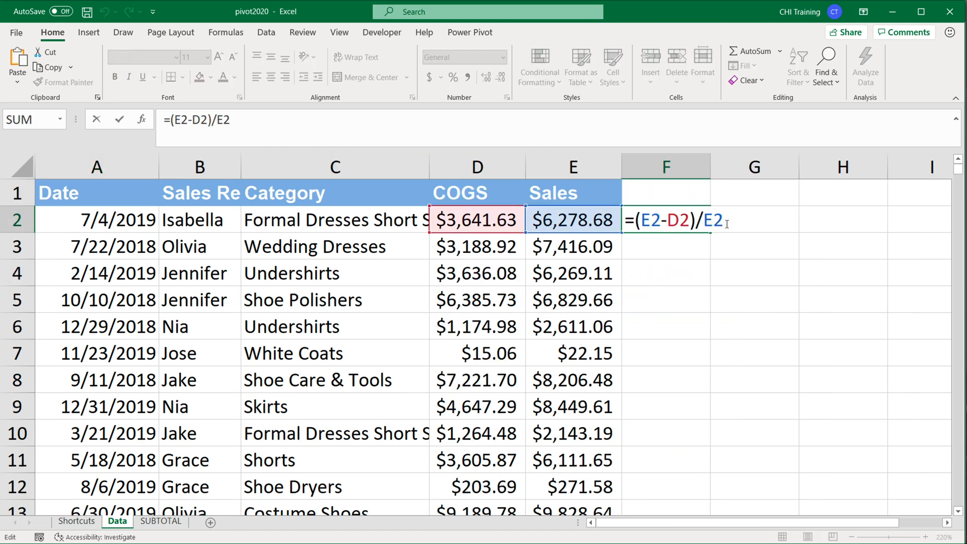
key("Return")
key("Up")
Enter the shorter margin formula =1-D2/E2 in cell G2.
left_click(726, 224)
type("=")
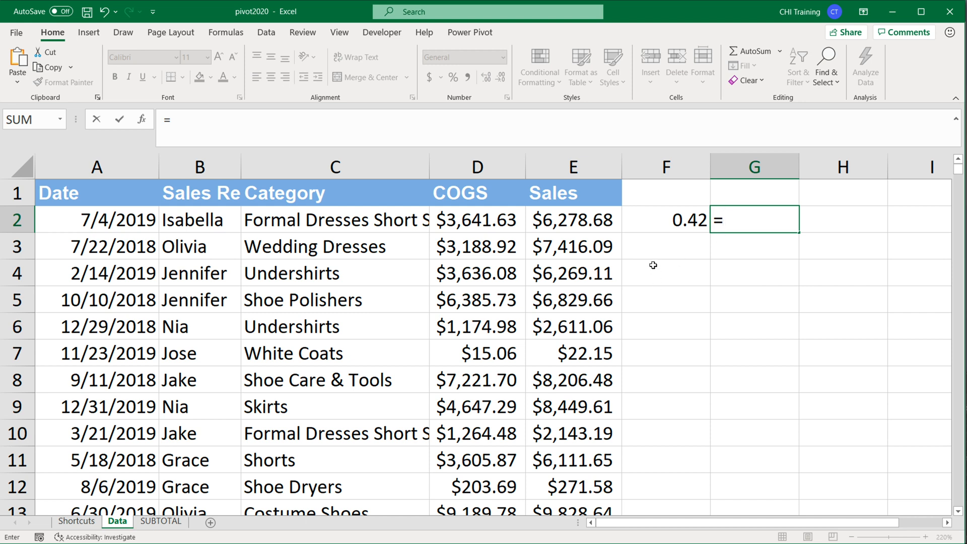
type("1-")
left_click(485, 220)
type("/")
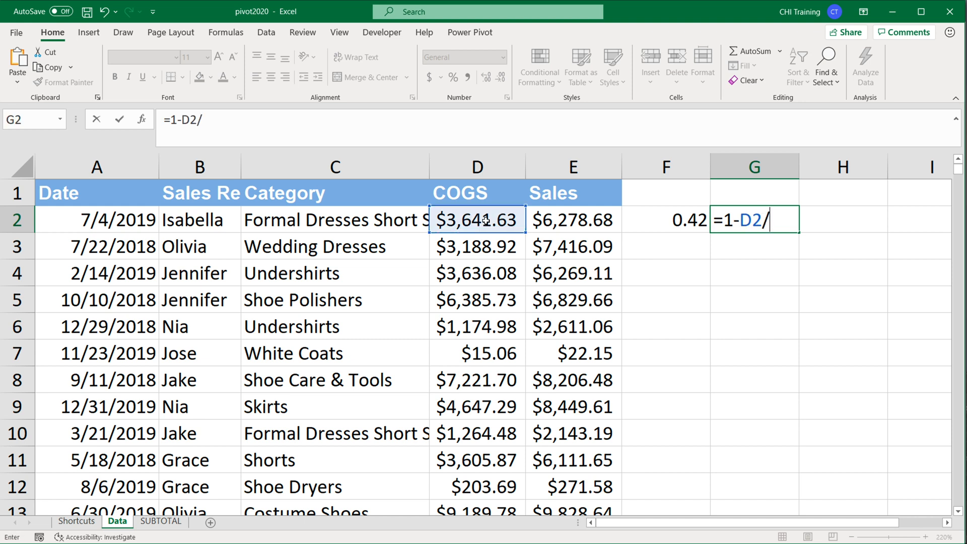
left_click(588, 220)
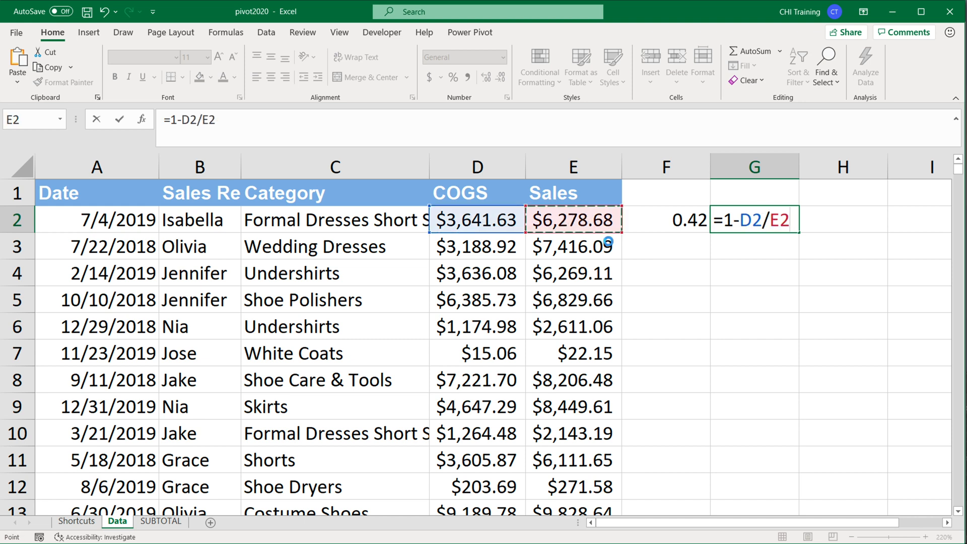
key("Return")
Compare the margin formulas in F2 and G2 without changing them.
double_click(742, 219)
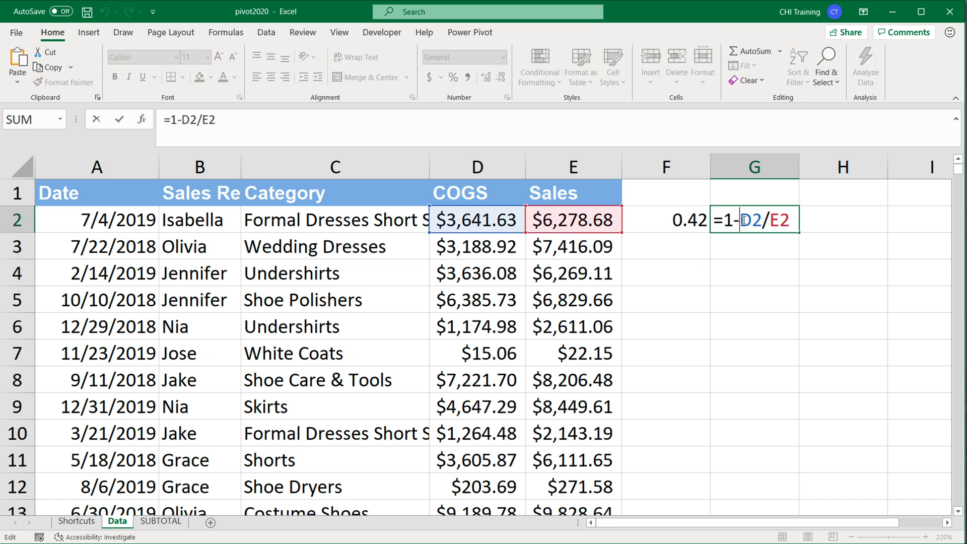
left_click(680, 222)
double_click(678, 221)
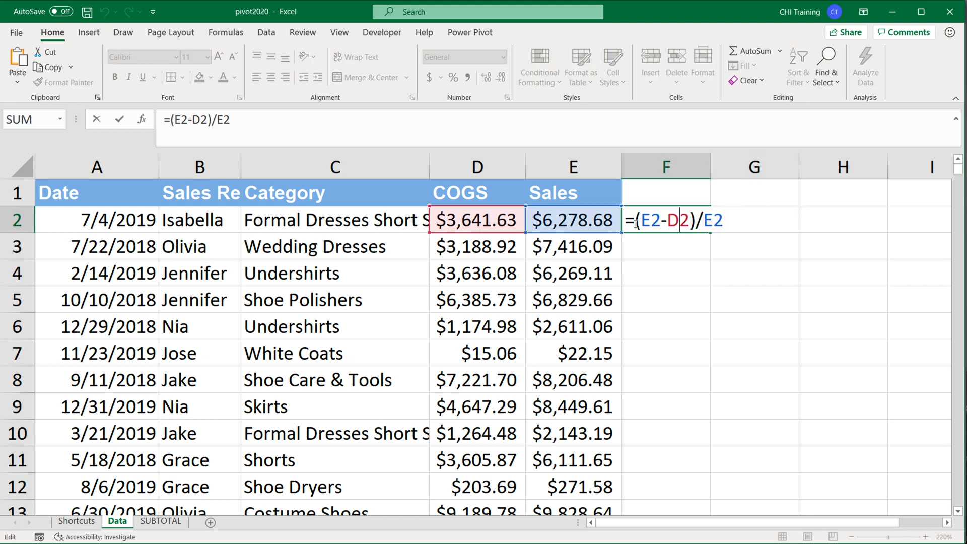
key("Escape")
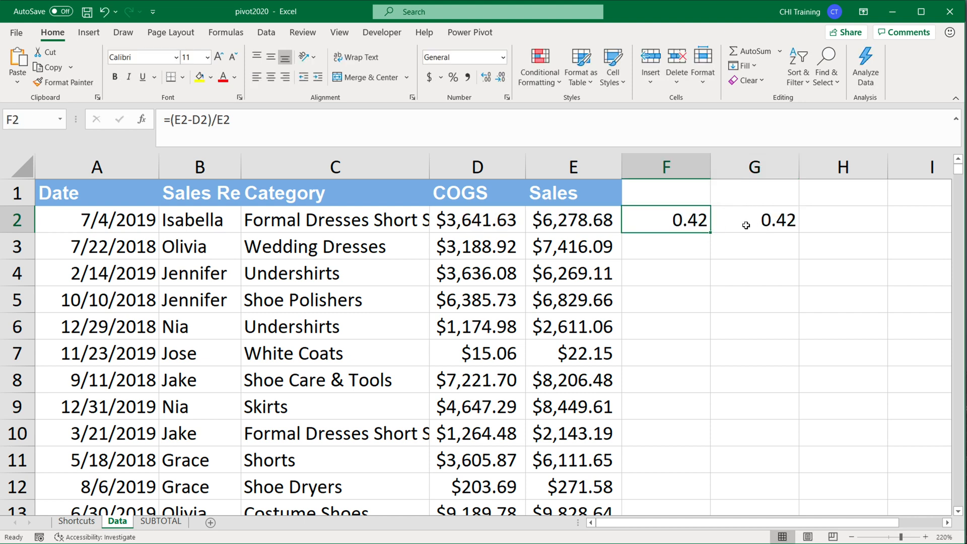
double_click(742, 225)
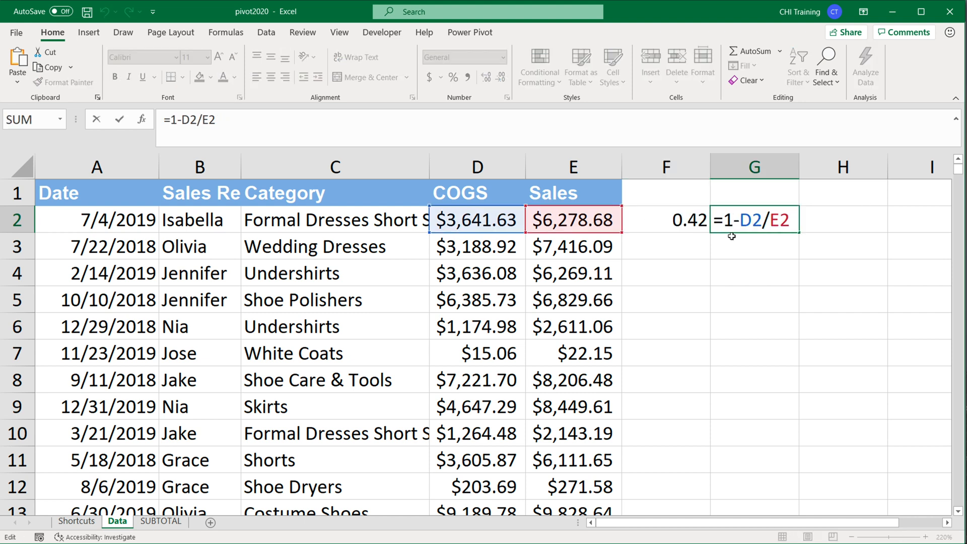
key("Escape")
Delete column F and check the shorter margin formula that moves into F2.
right_click(666, 167)
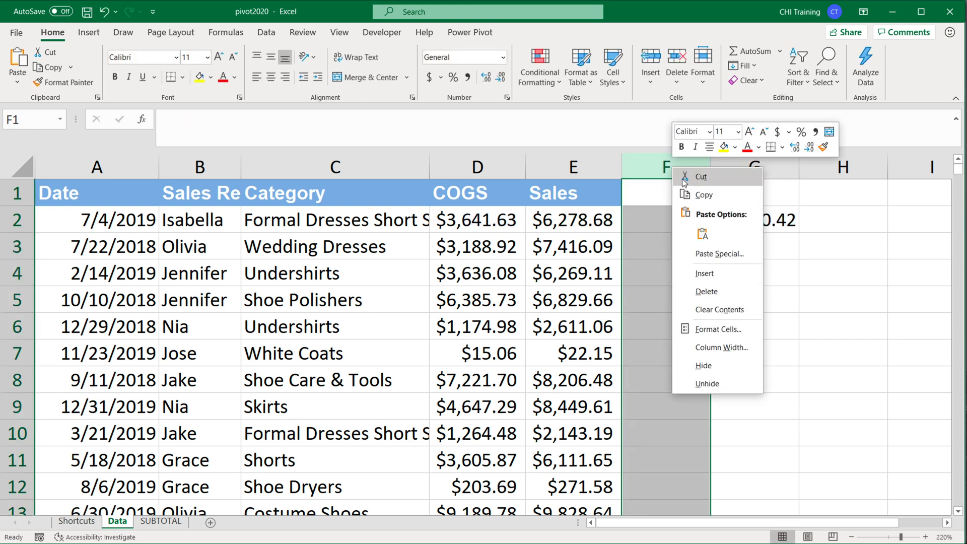
left_click(719, 290)
double_click(647, 225)
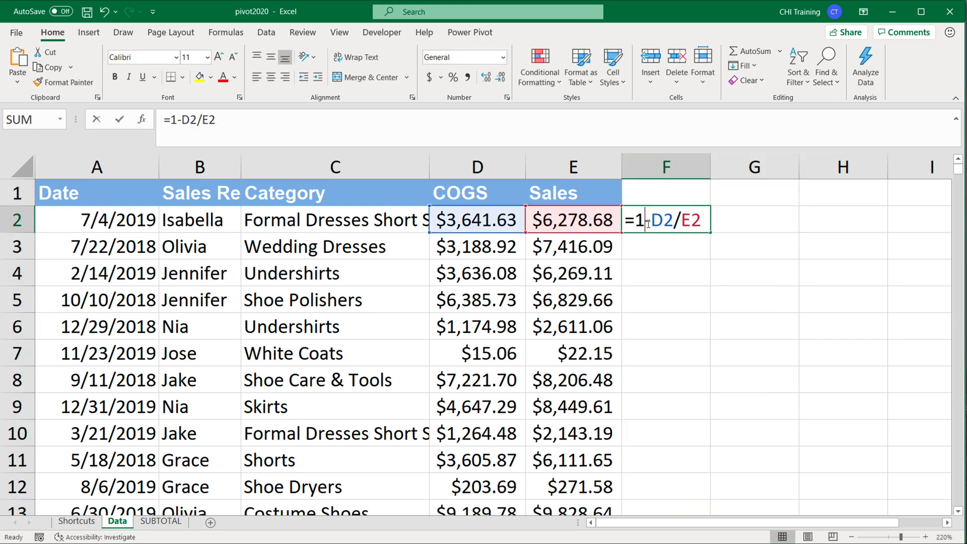
key("Escape")
Fill the margin formula from F2 down to F11 and inspect the formulas in F2, F3 and F5.
left_click_drag(711, 232, 694, 481)
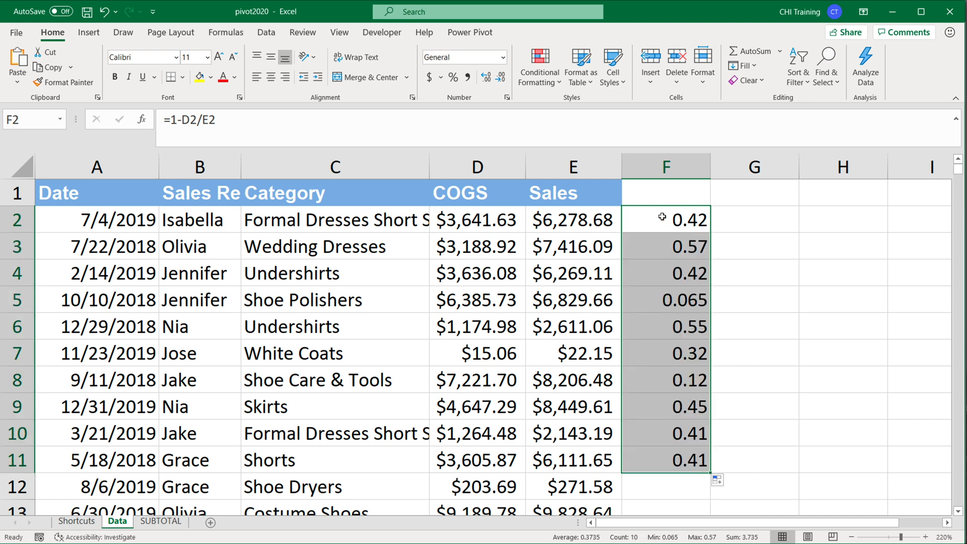
left_click(694, 223)
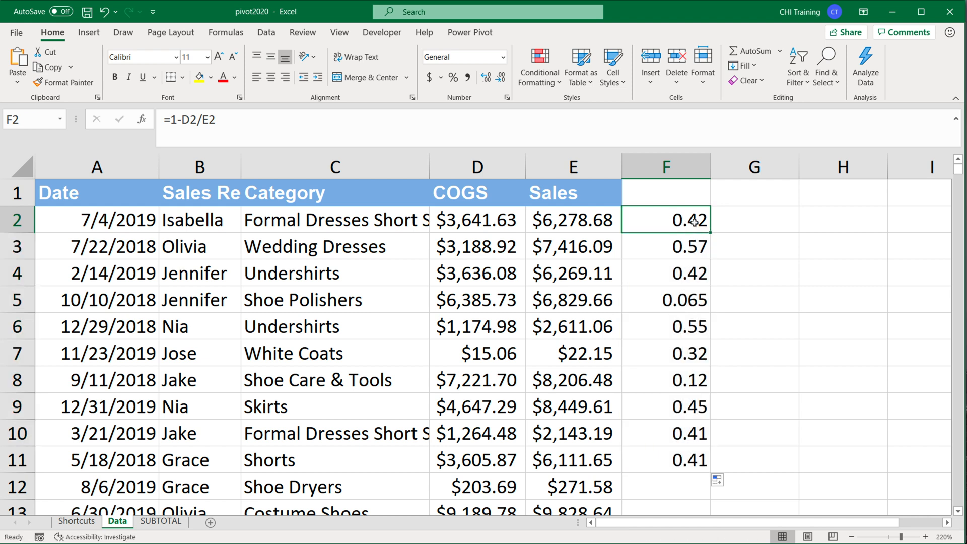
left_click(688, 253)
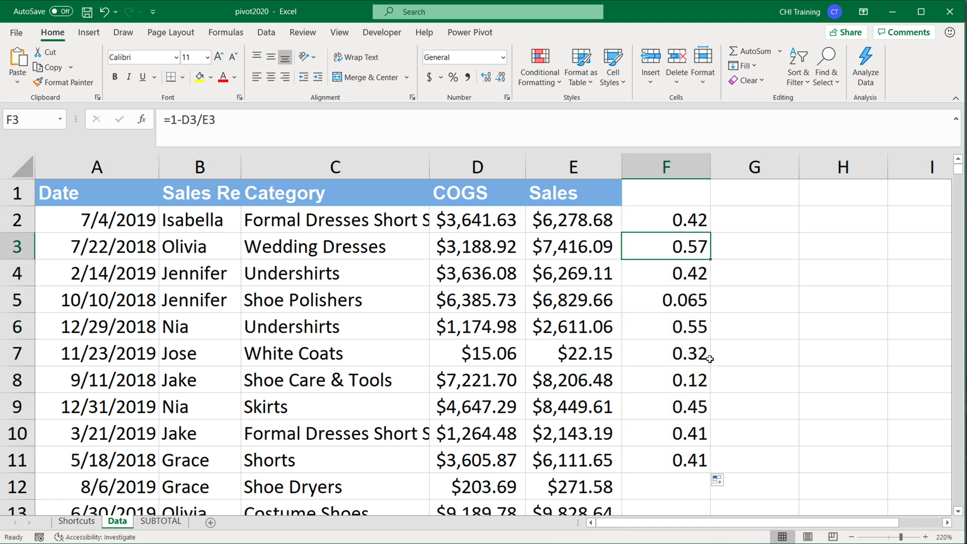
left_click(696, 306)
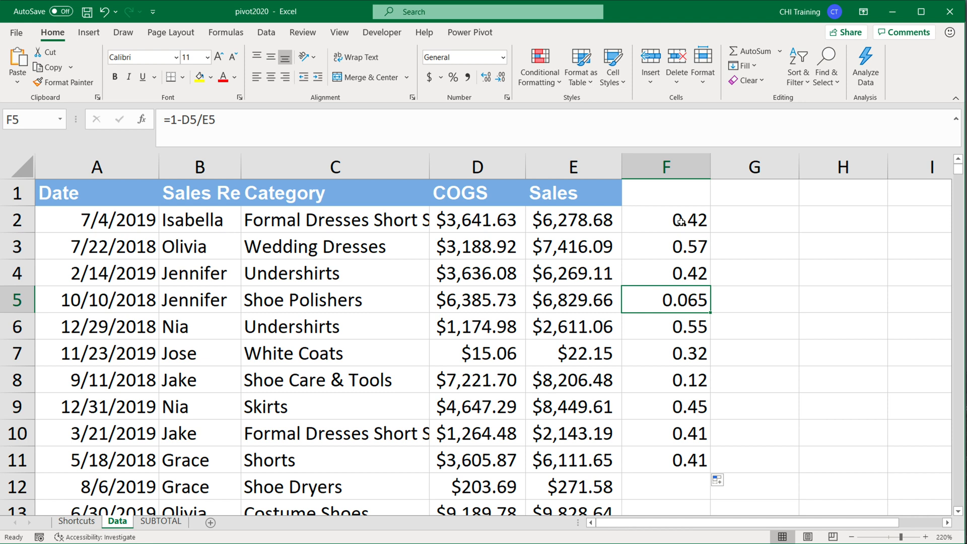
left_click(689, 252)
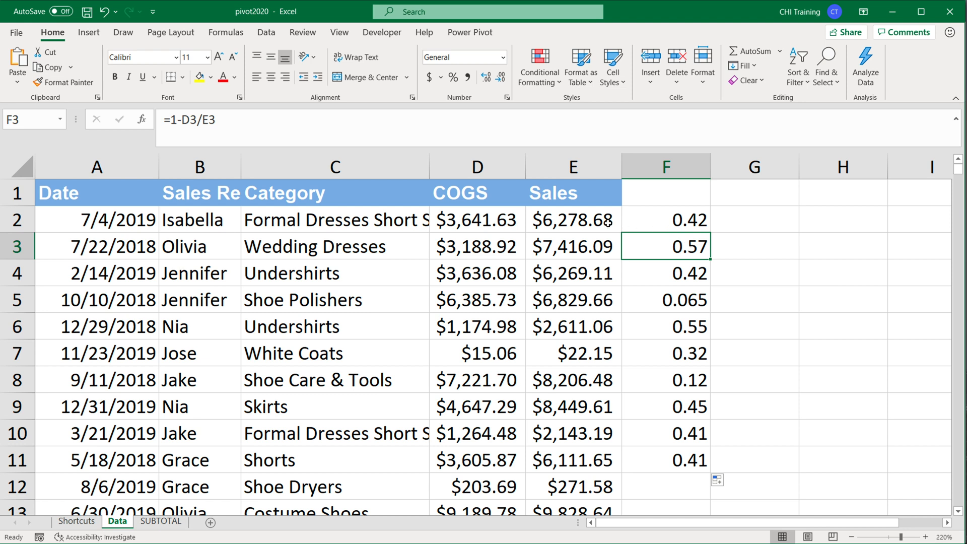
Start an IFS function around the margin formula in F2, with an extra opening parenthesis before 1-D2/E2.
left_click_drag(608, 223, 597, 277)
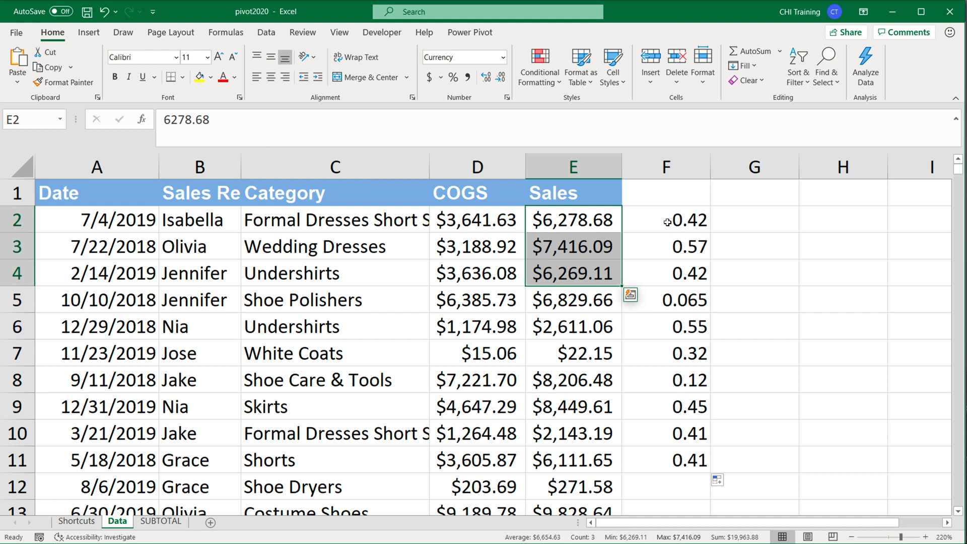
double_click(667, 222)
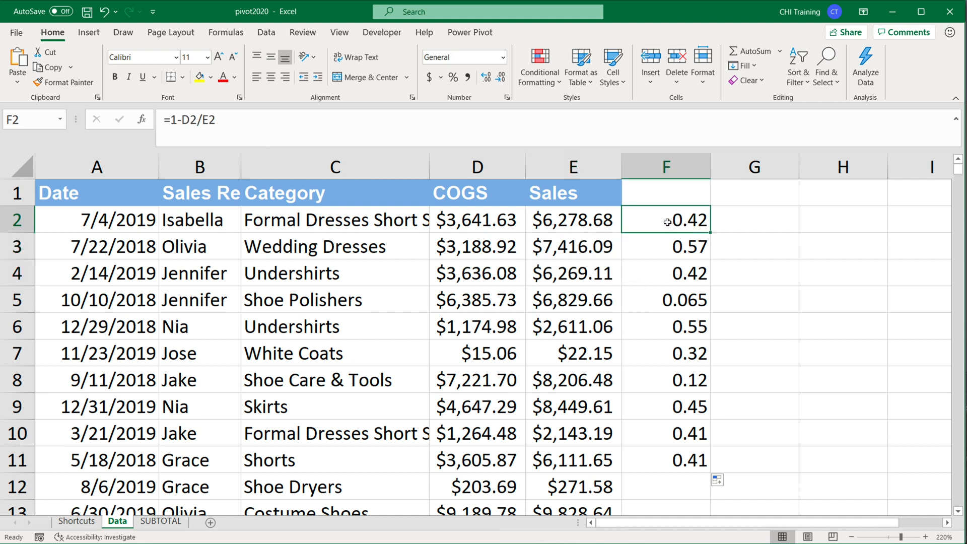
left_click(636, 221)
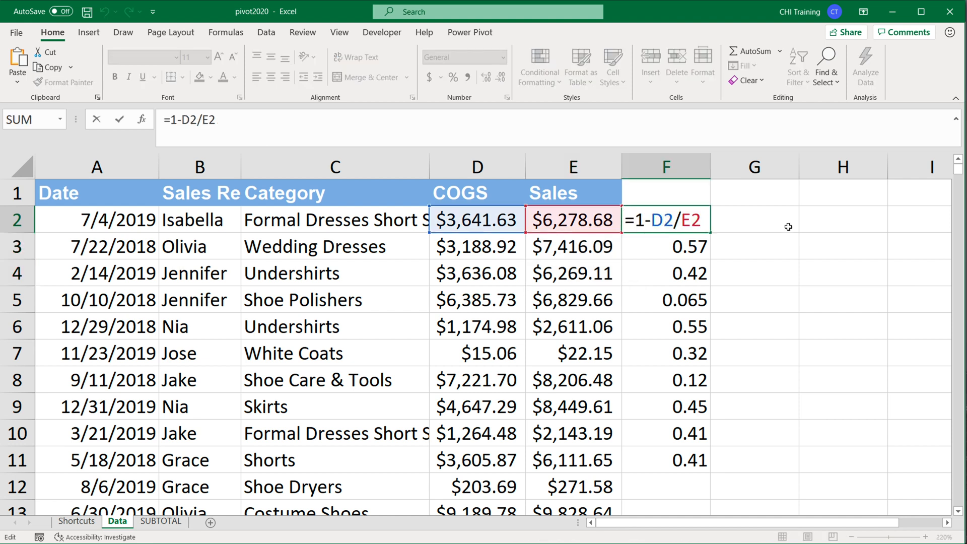
type("FIS(")
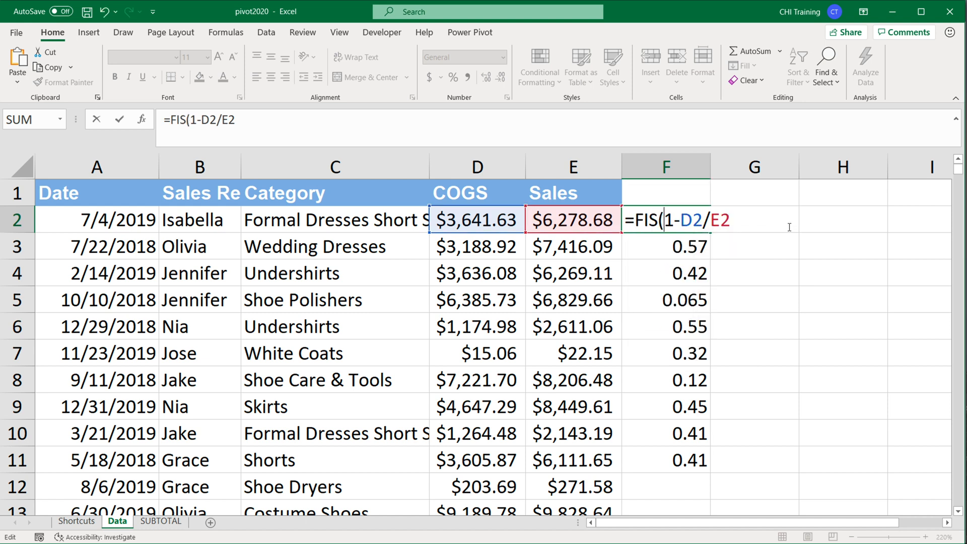
key("BackSpace")
key("BackSpace")
key("BackSpace")
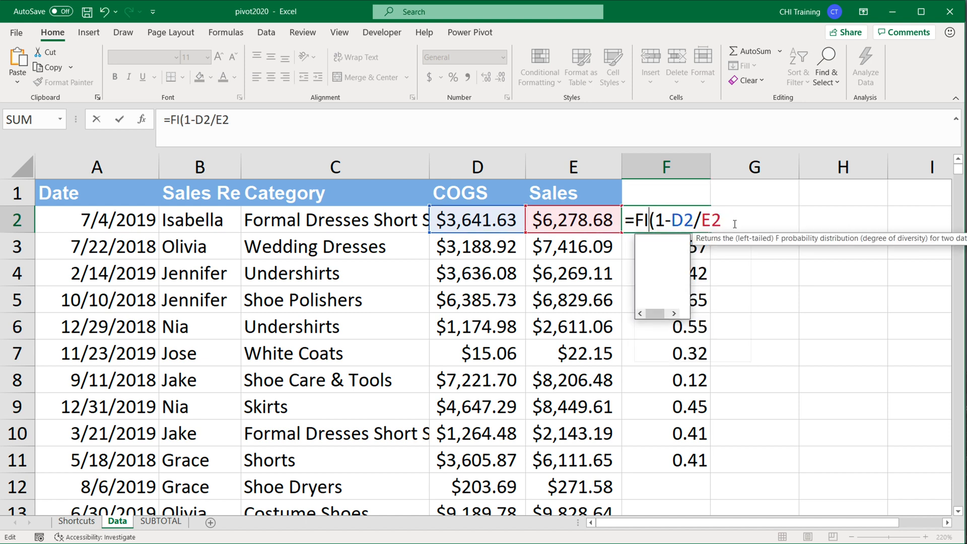
type("IFS")
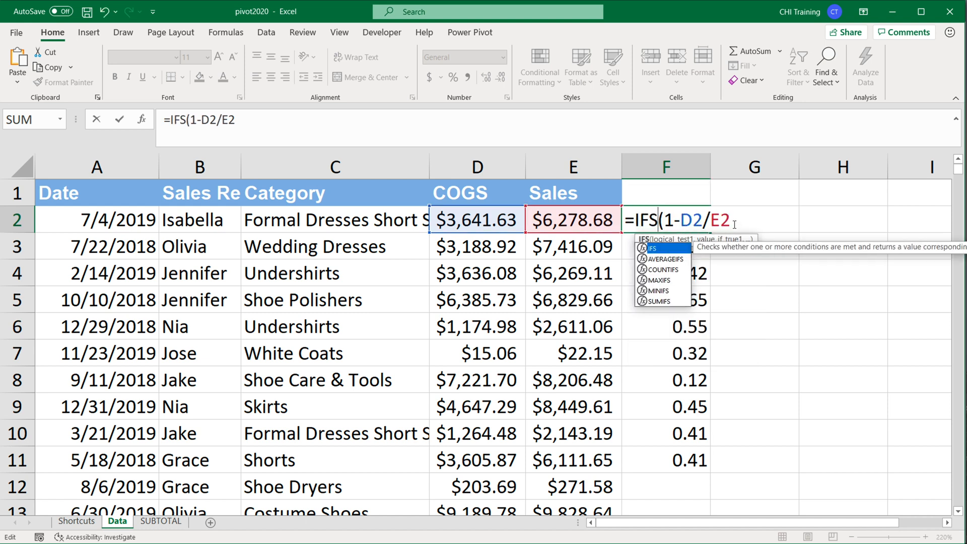
key("Left")
key("Left")
key("Left")
left_click_drag(668, 221, 754, 226)
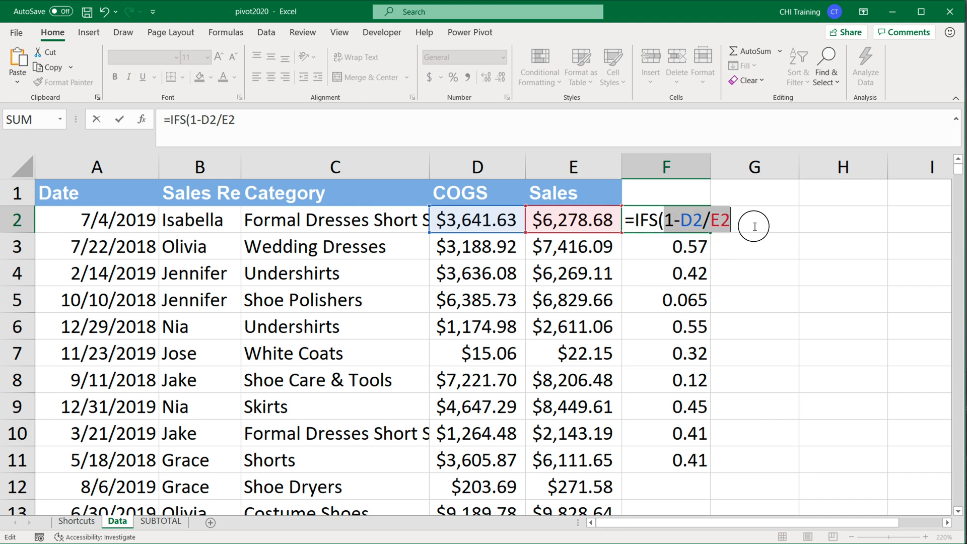
left_click(667, 220)
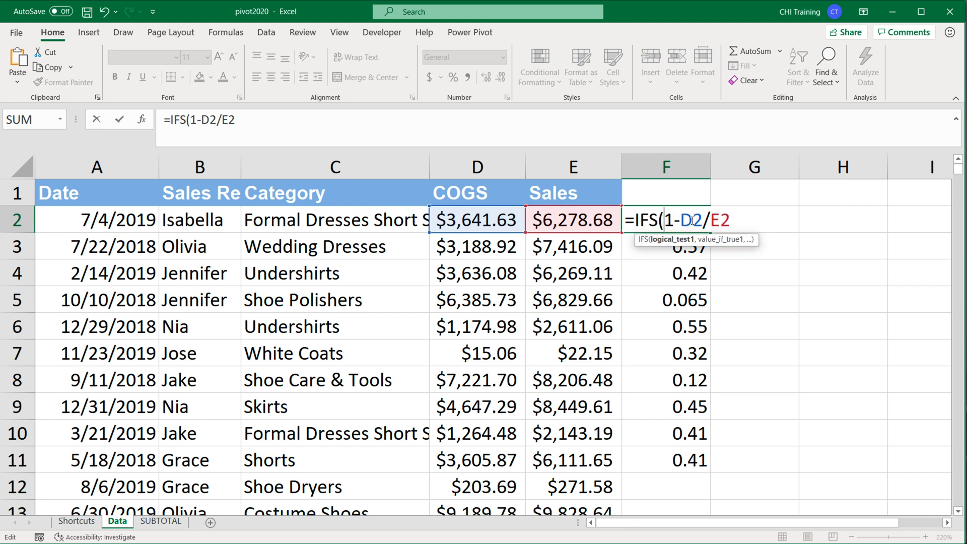
type("(")
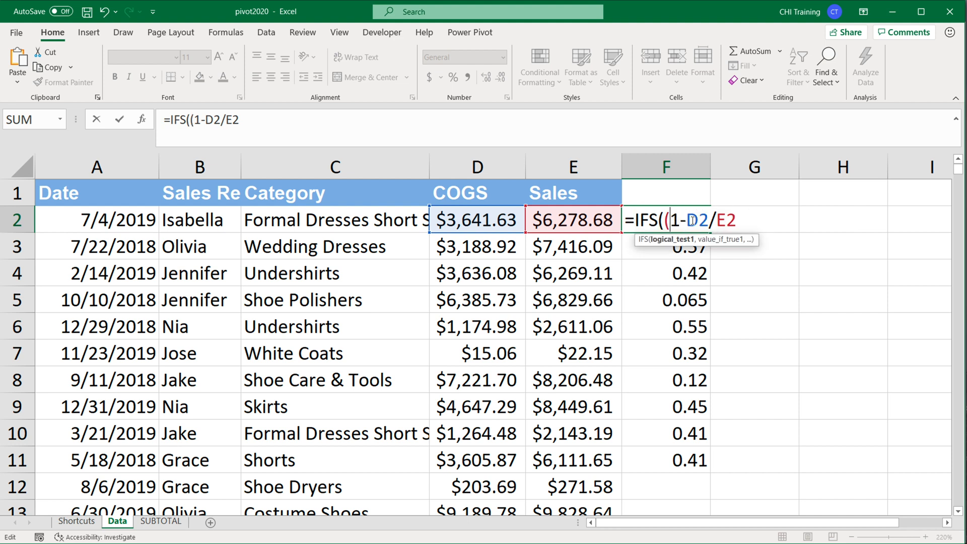
Complete the first IFS test in F2 as (1-D2/E2)>0.5 and give it the result E2*0.2.
left_click(746, 223)
type(")>0.5,")
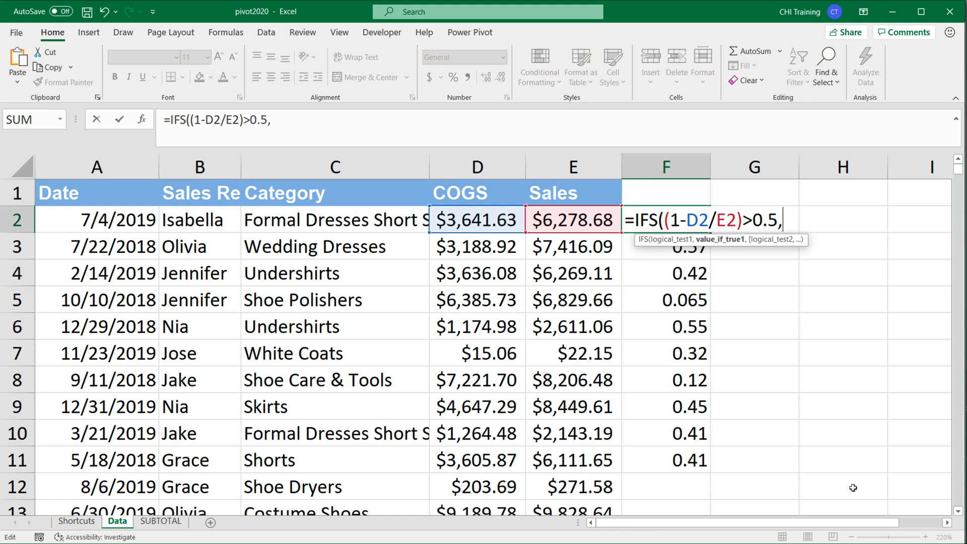
left_click(561, 220)
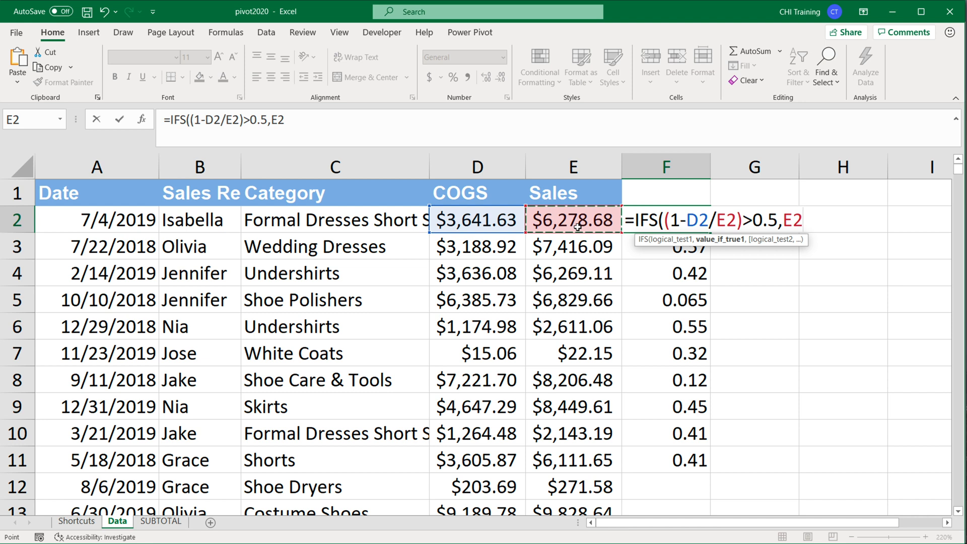
type("*0")
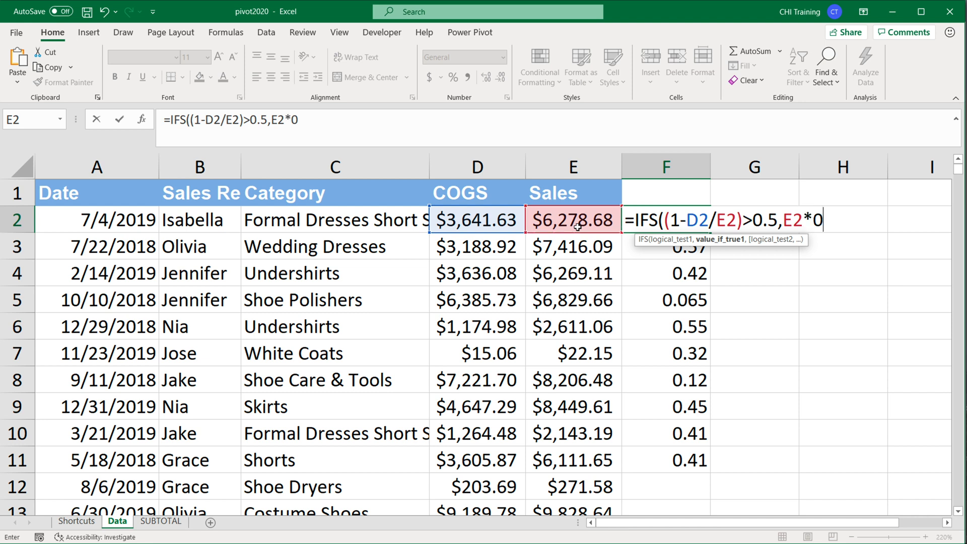
type(".2,")
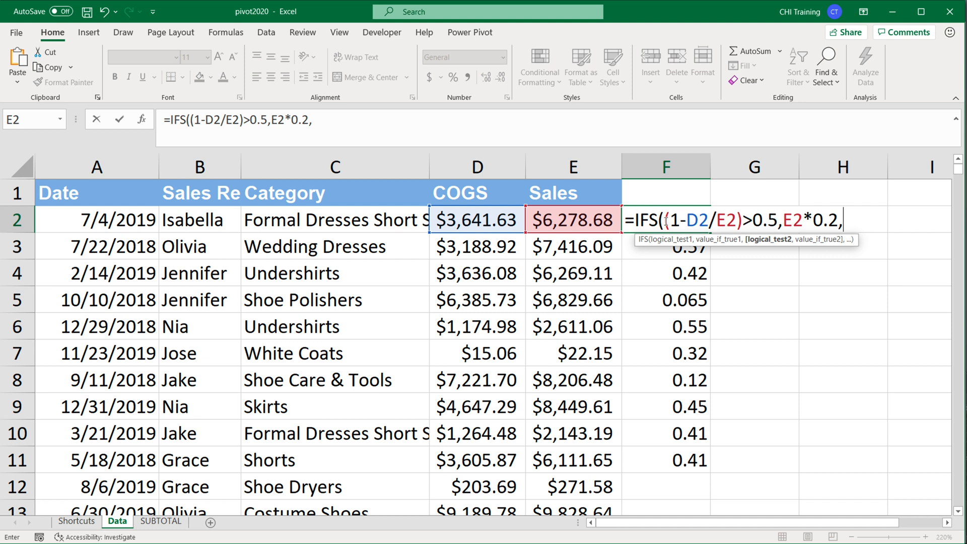
Copy the first test within the F2 formula to make the second test (1-D2/E2)>0.4, with the result E2*0.15.
left_click_drag(664, 220, 779, 222)
key("ctrl+c")
left_click(847, 220)
key("ctrl+v")
left_click_drag(844, 220, 931, 223)
left_click(666, 247)
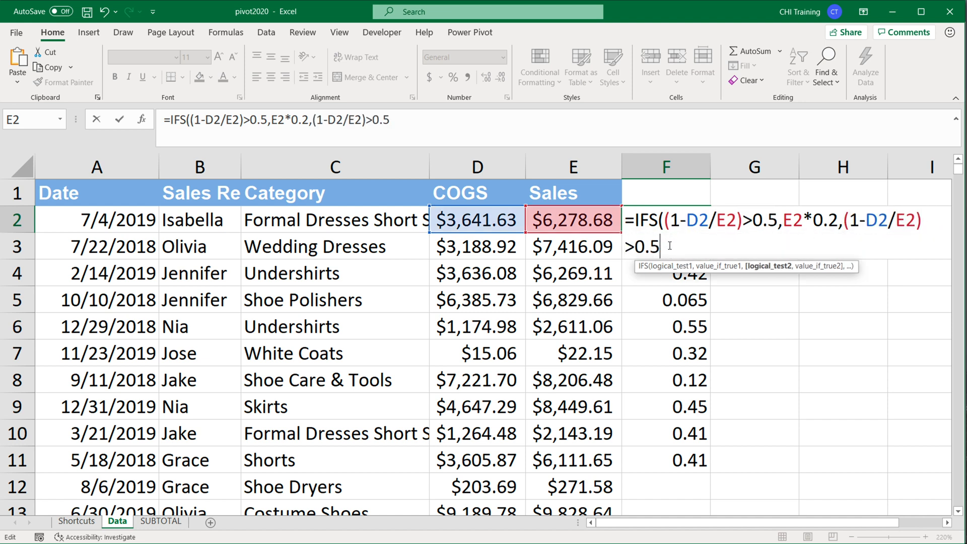
key("BackSpace")
type("4,")
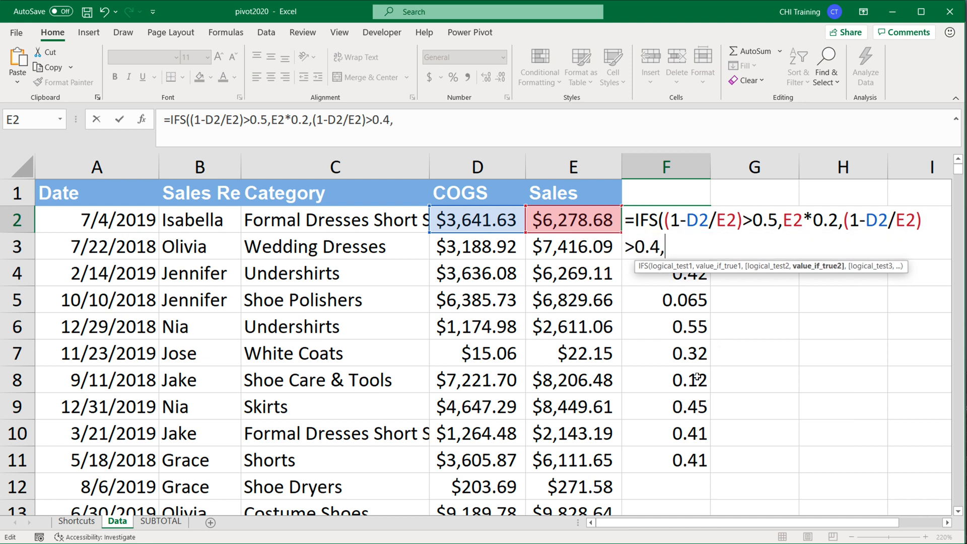
left_click(568, 219)
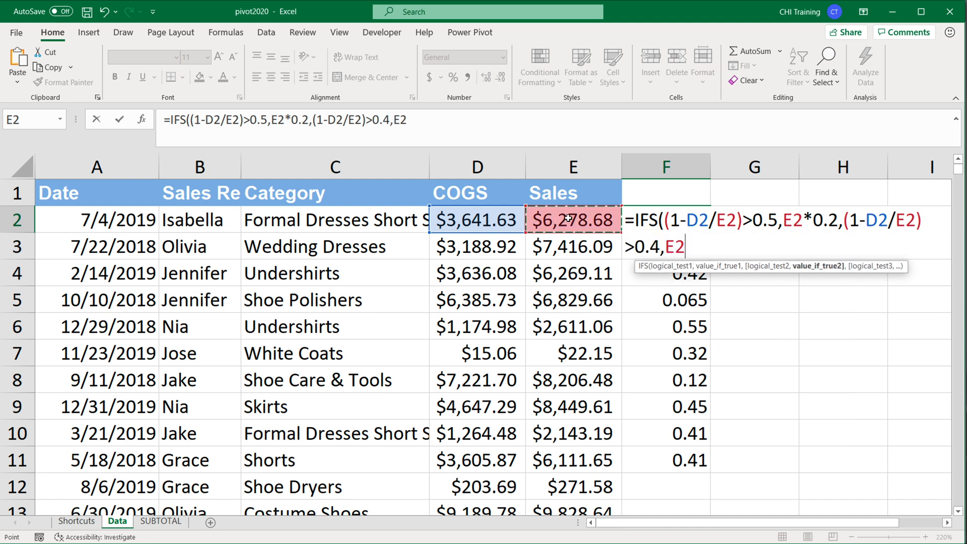
type("*0.15")
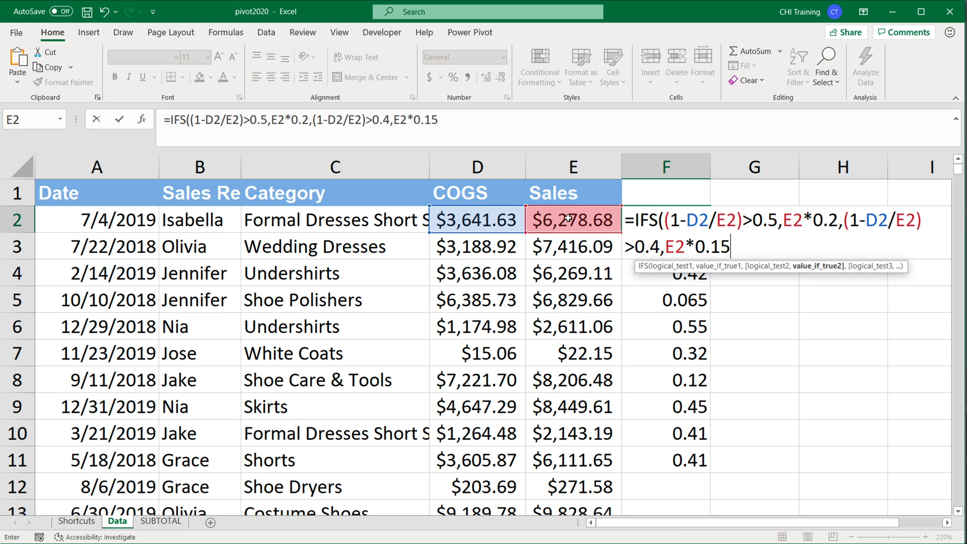
type(",")
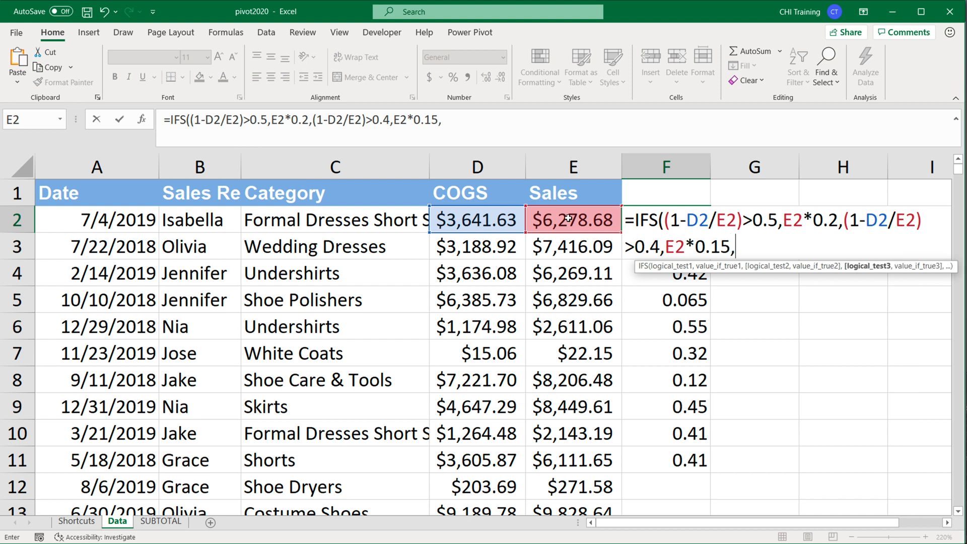
Finish the IFS formula in F2 with TRUE as the final test and E2*0.1 as its result, then enter it.
type("TRUE,")
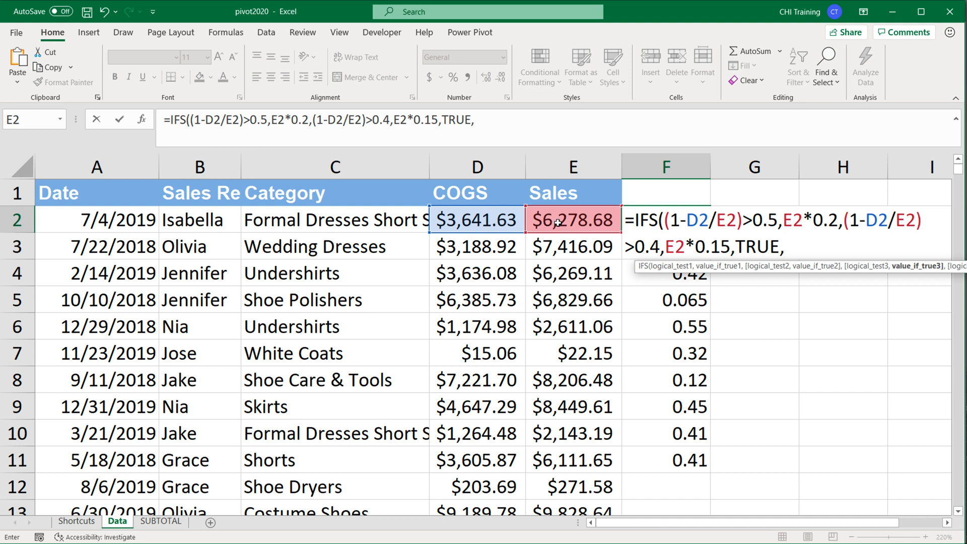
left_click(559, 221)
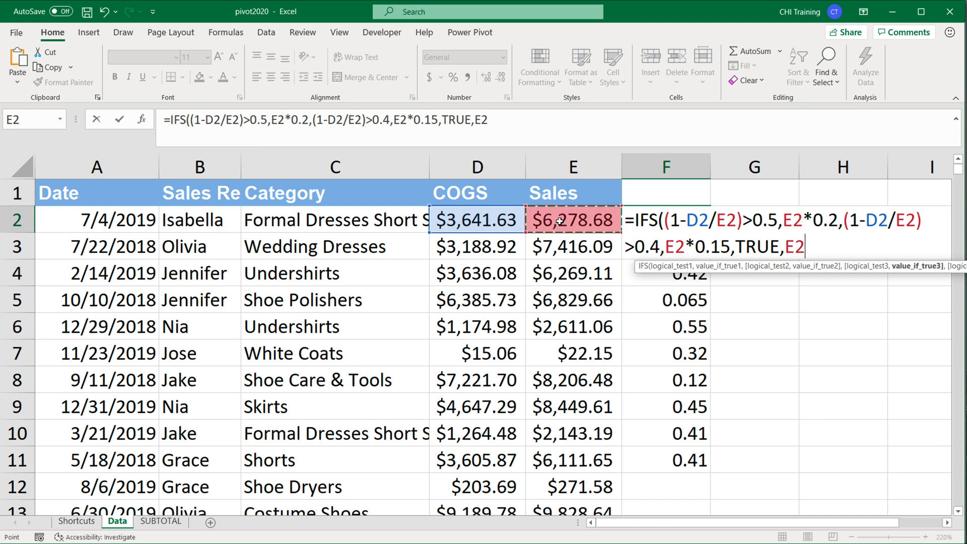
type("*0.2")
key("BackSpace")
type("1")
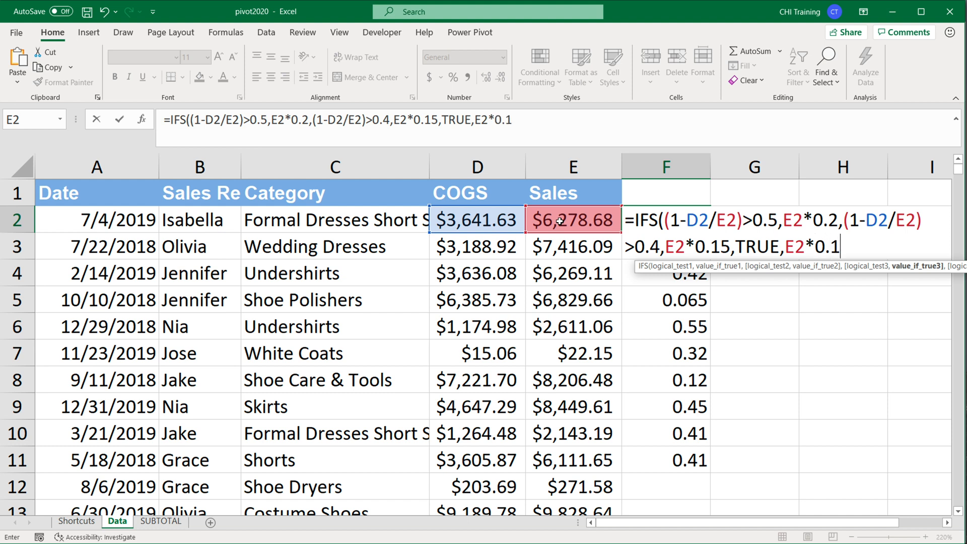
type(")")
key("Return")
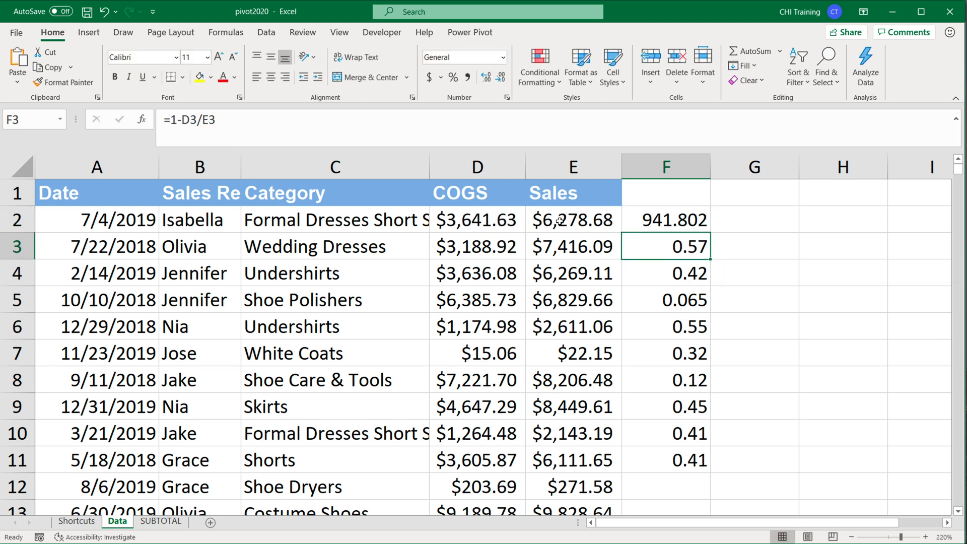
Fill the IFS formula from F2 down to F12 and reselect F2.
left_click(705, 229)
left_click_drag(710, 232, 705, 496)
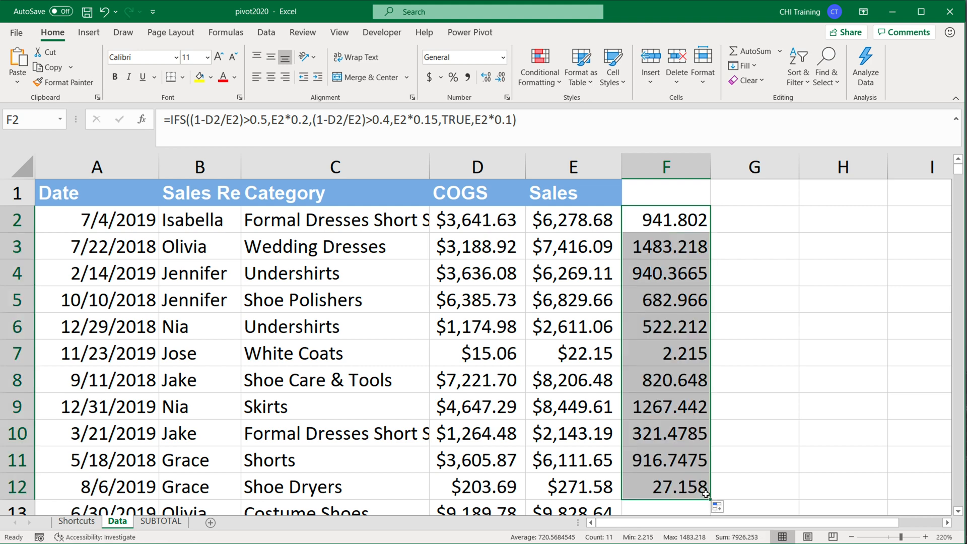
left_click(664, 220)
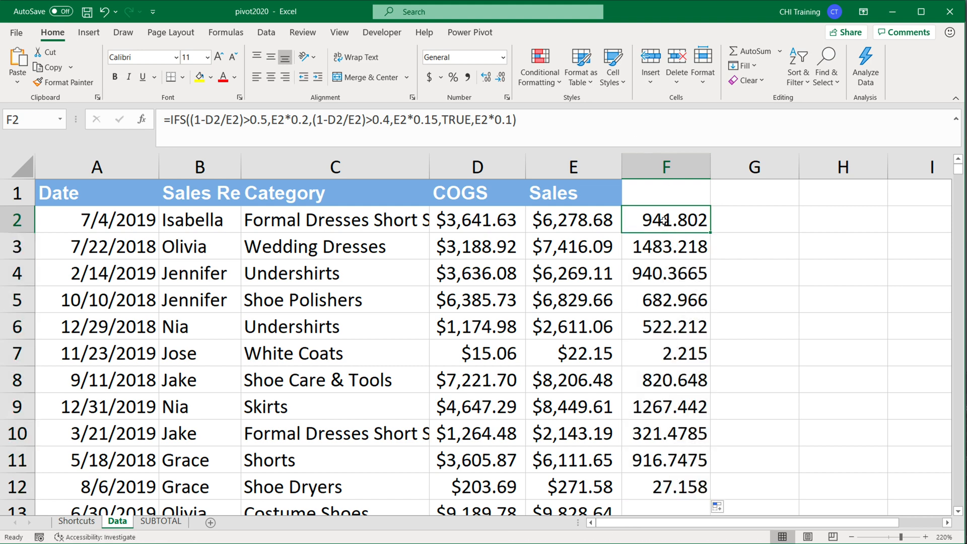
Open the F2 formula and examine the repeated margin calculation (1-D2/E2) in its first and second IFS tests.
double_click(664, 220)
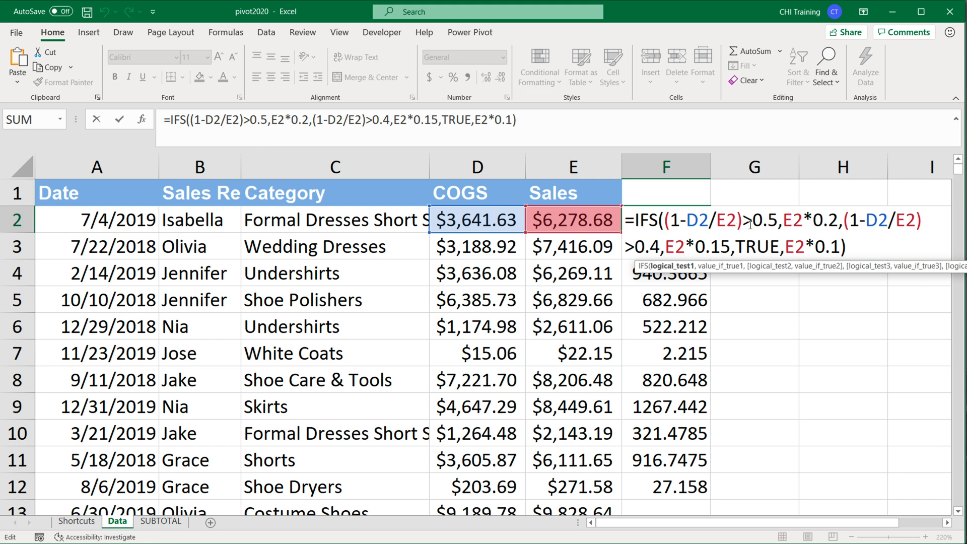
left_click_drag(664, 221, 771, 222)
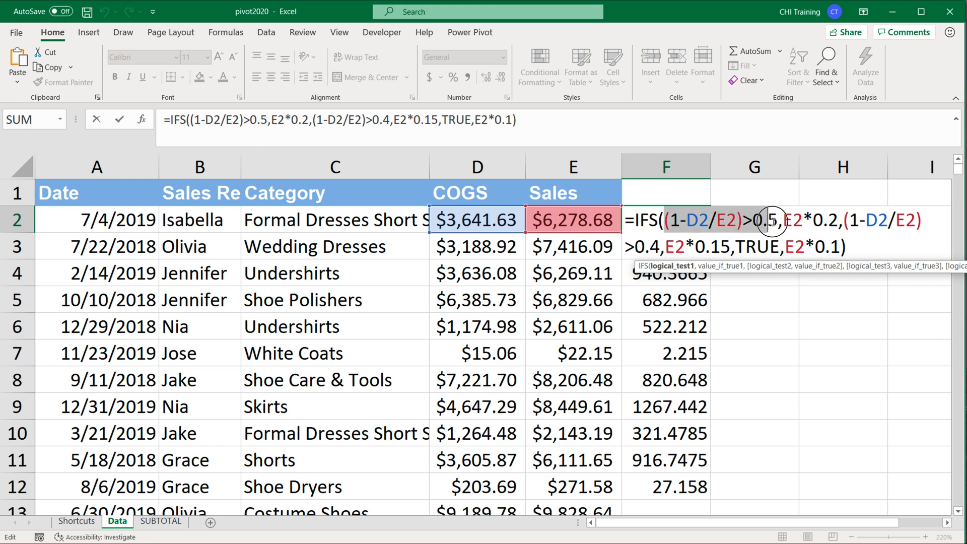
left_click(755, 221)
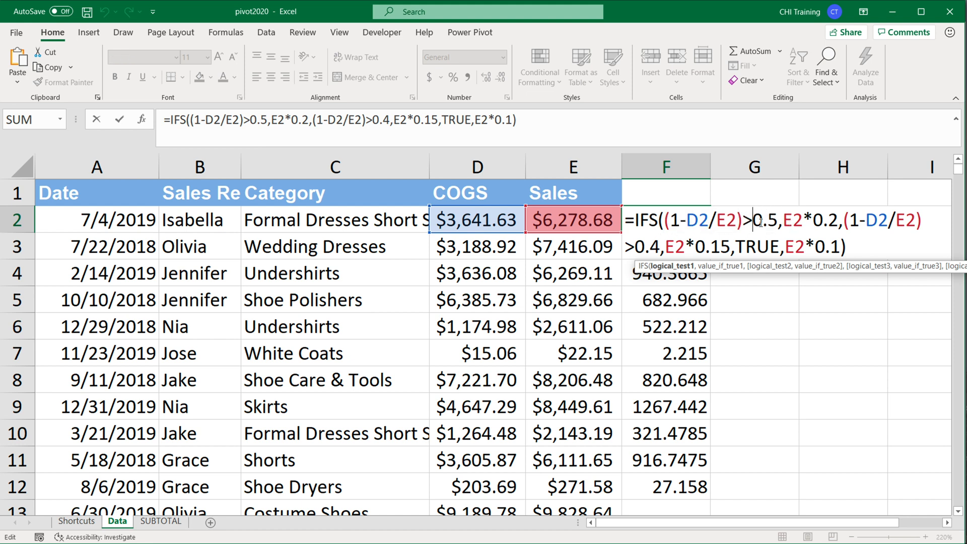
left_click(784, 221)
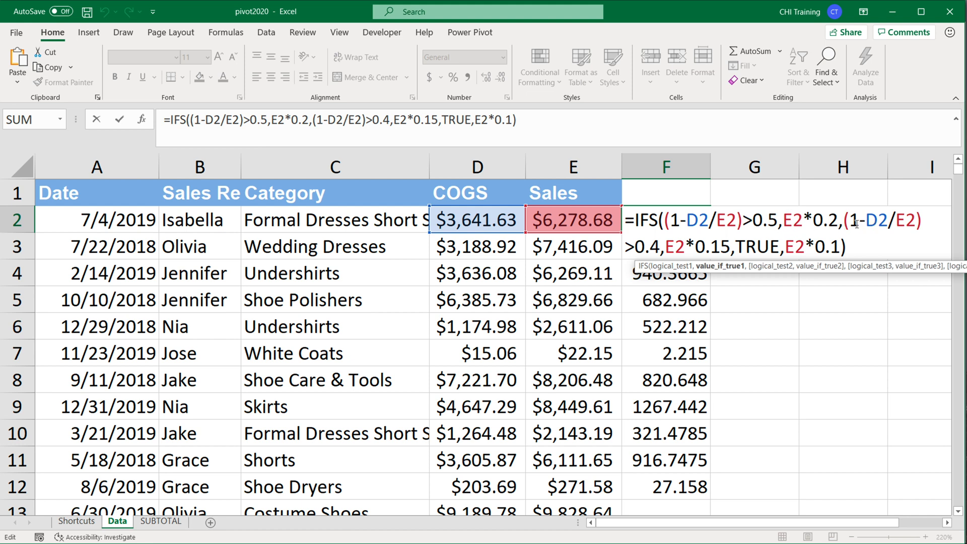
left_click_drag(845, 220, 879, 220)
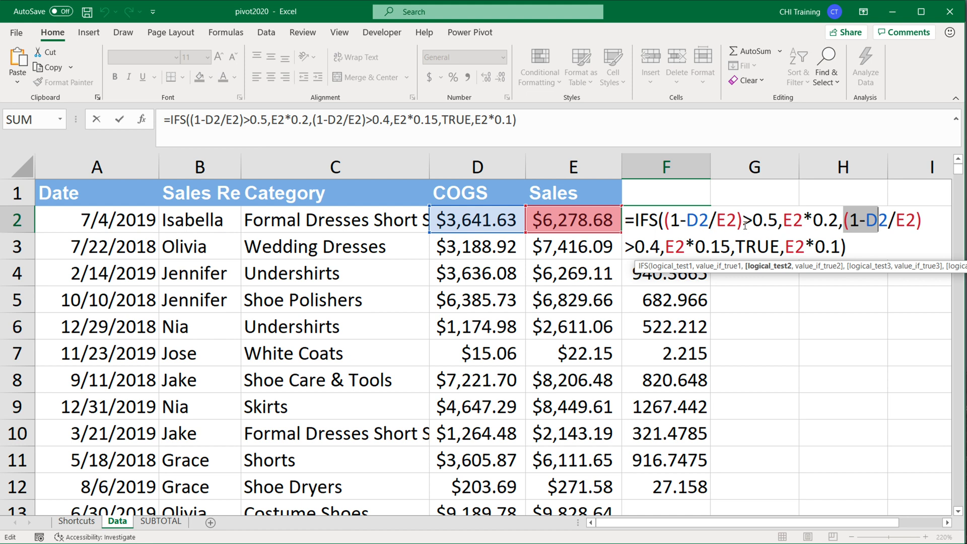
left_click_drag(744, 221, 664, 221)
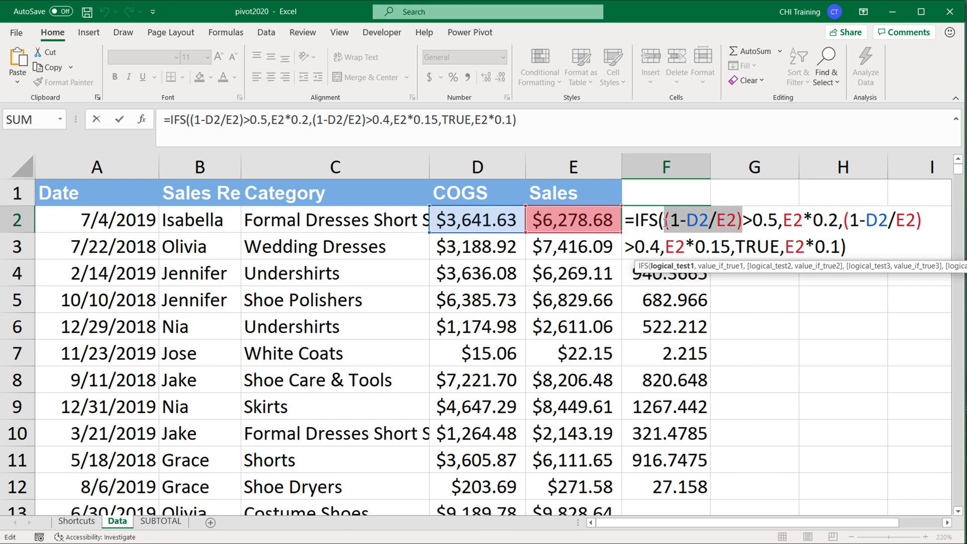
left_click(853, 247)
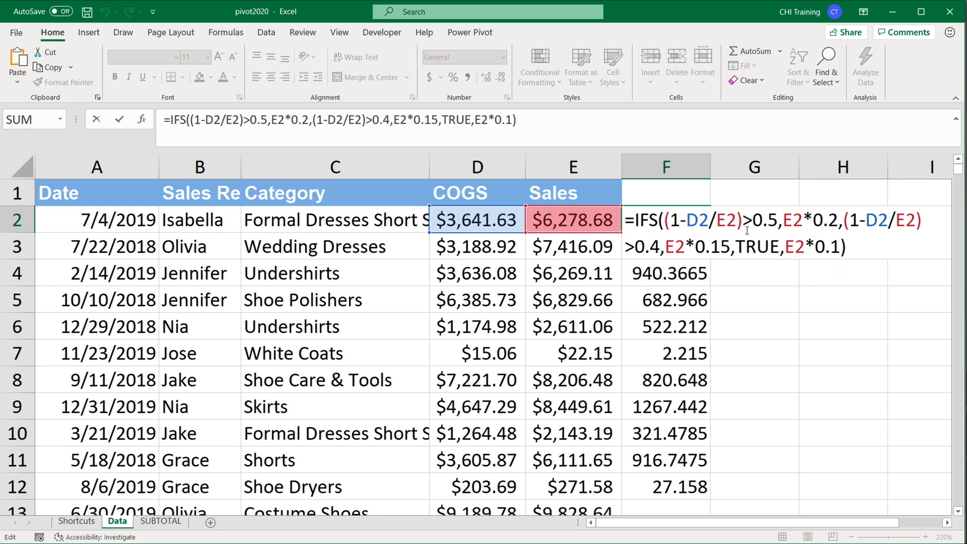
left_click_drag(746, 225, 661, 222)
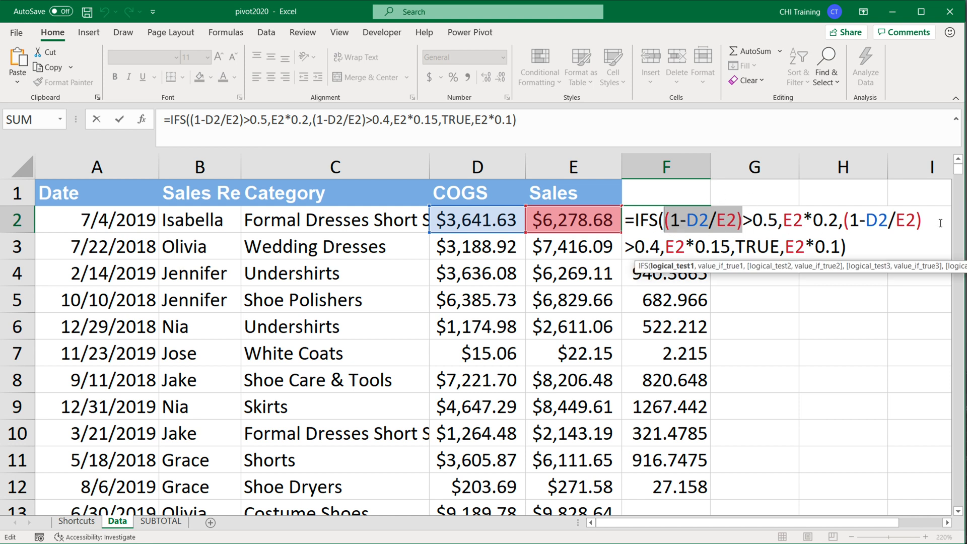
left_click_drag(930, 223, 845, 222)
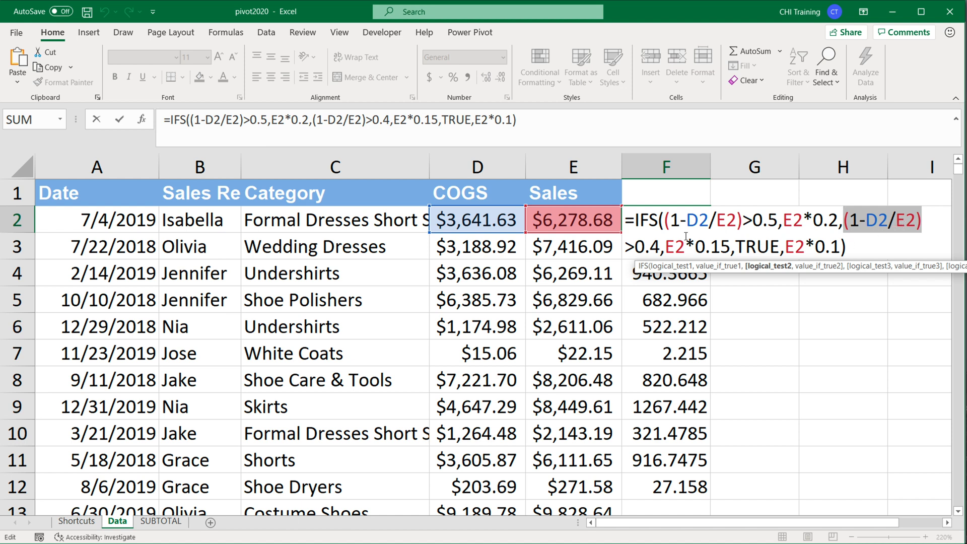
Wrap a LET function around the start of the IFS formula in F2 and enter margin as its first name.
left_click(636, 221)
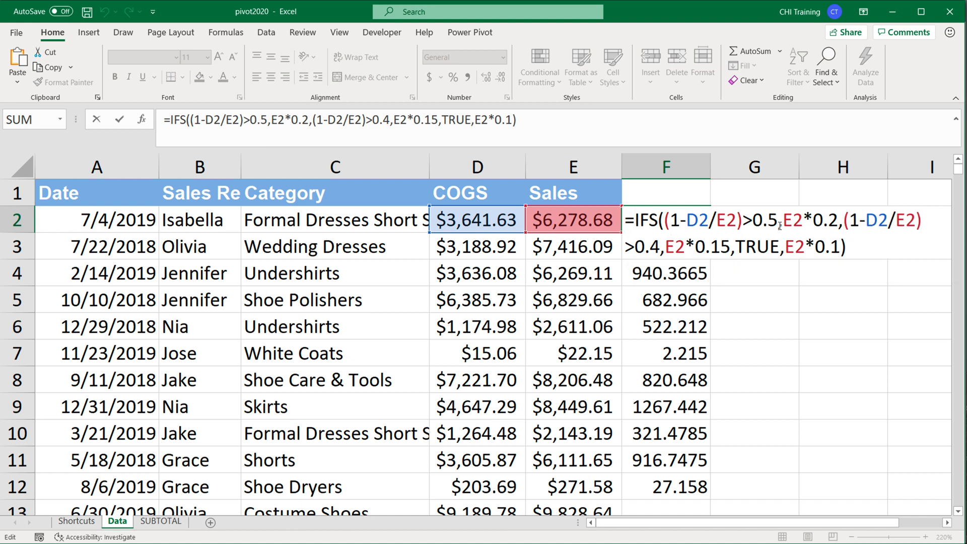
key("Left")
key("Left")
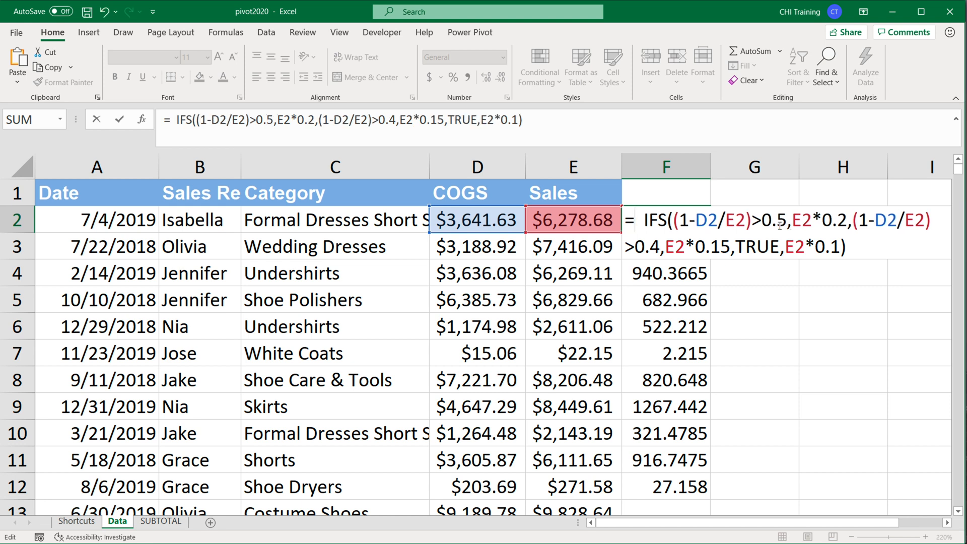
type("LET(")
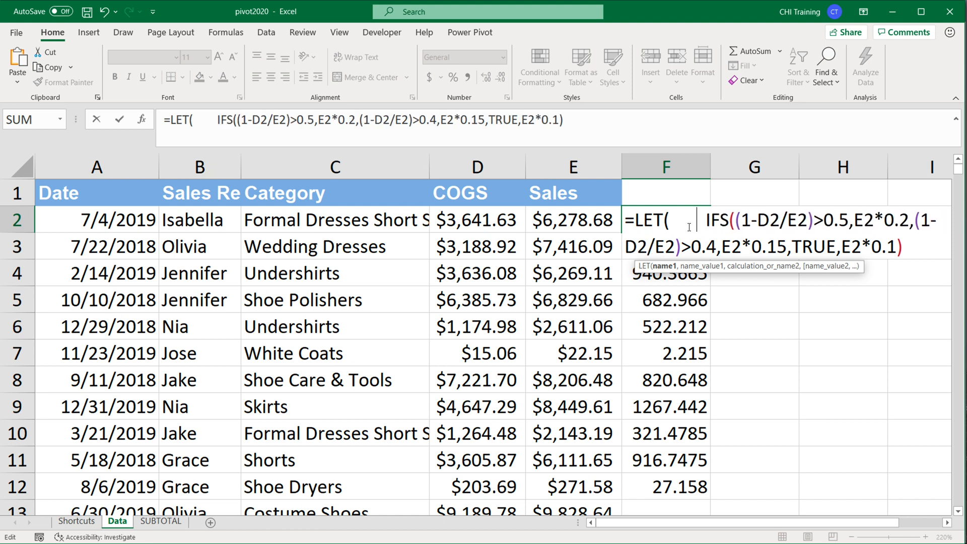
left_click(672, 219)
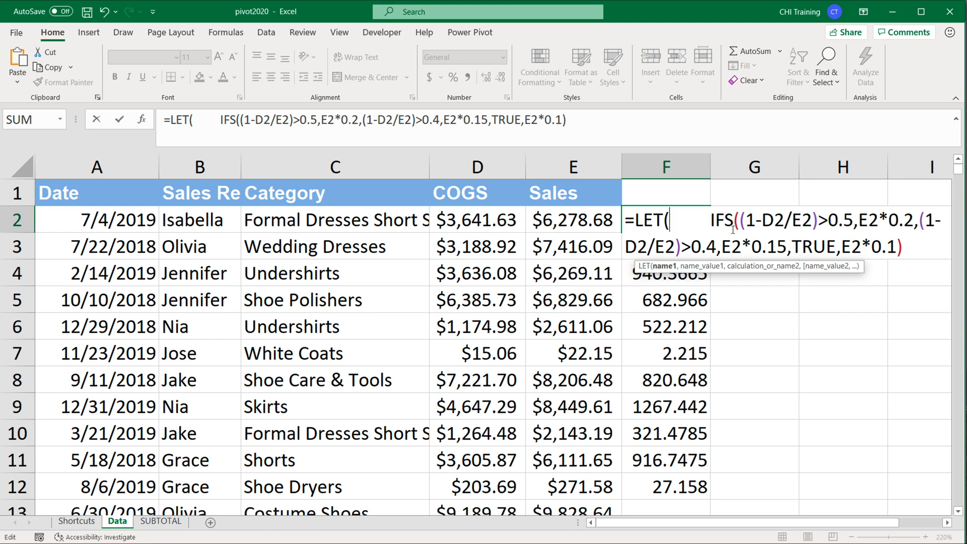
type("margin")
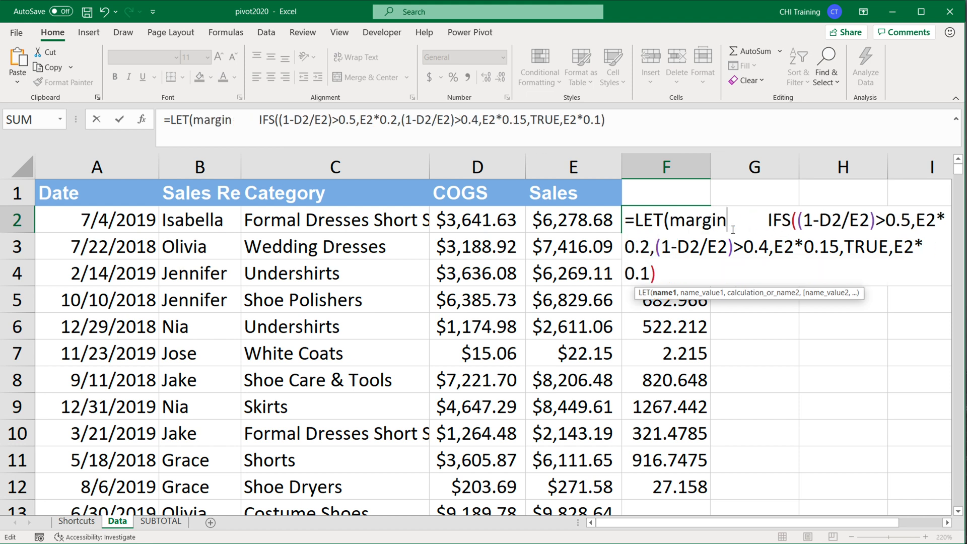
type(",")
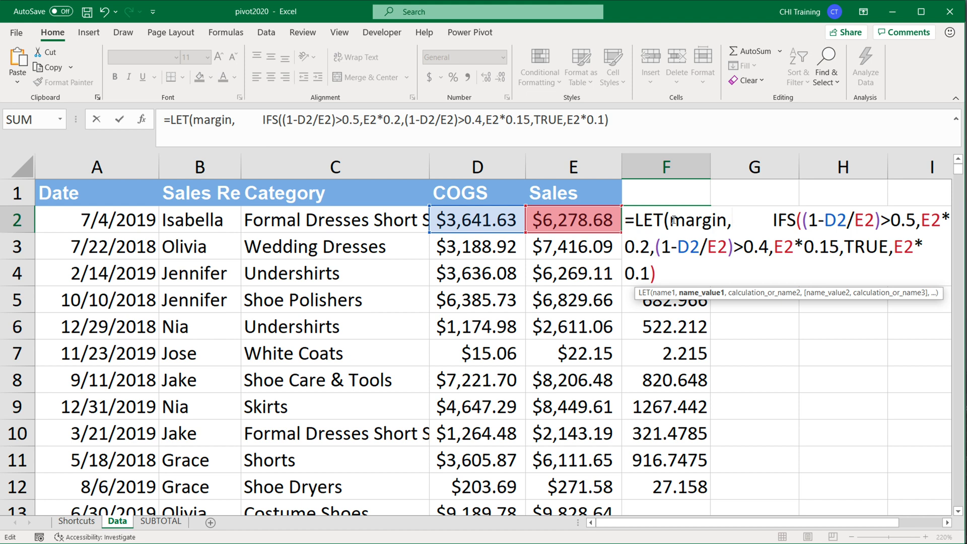
left_click_drag(672, 221, 721, 222)
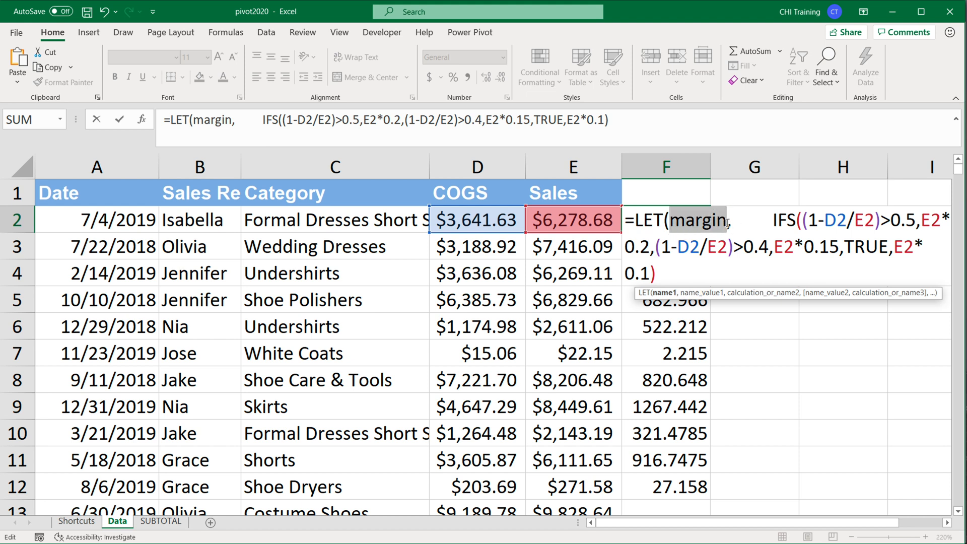
left_click(733, 222)
type("4")
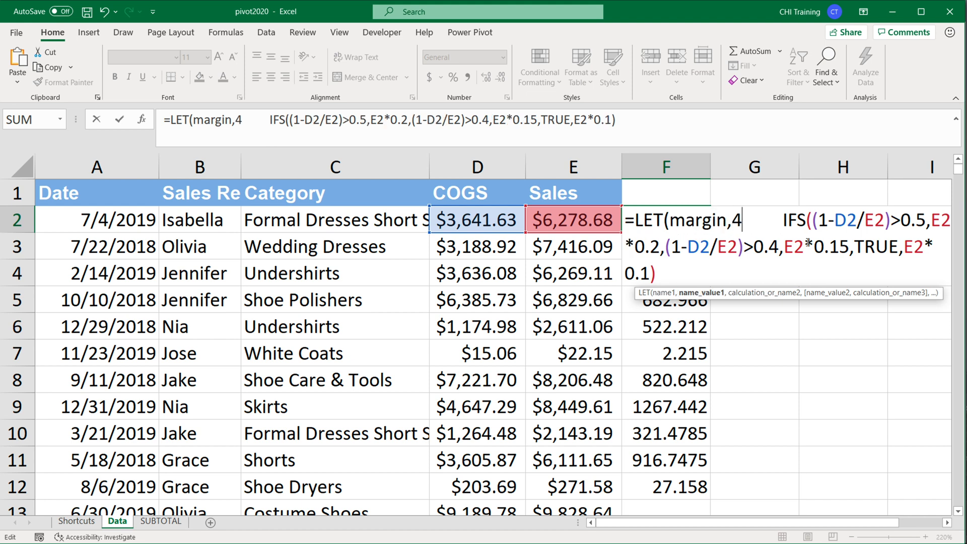
key("BackSpace")
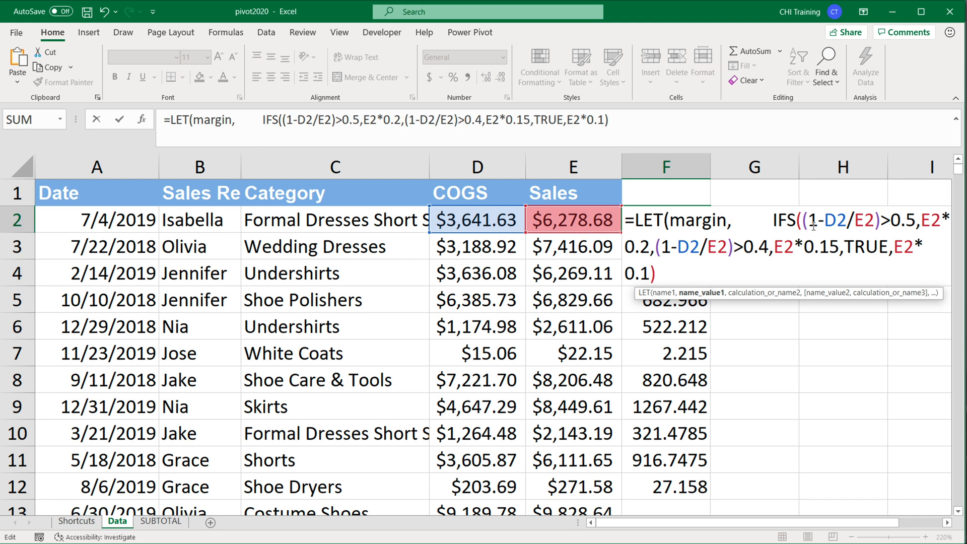
Copy 1-D2/E2 from the first IFS test into the LET function as the value of margin, followed by a comma.
left_click(803, 220)
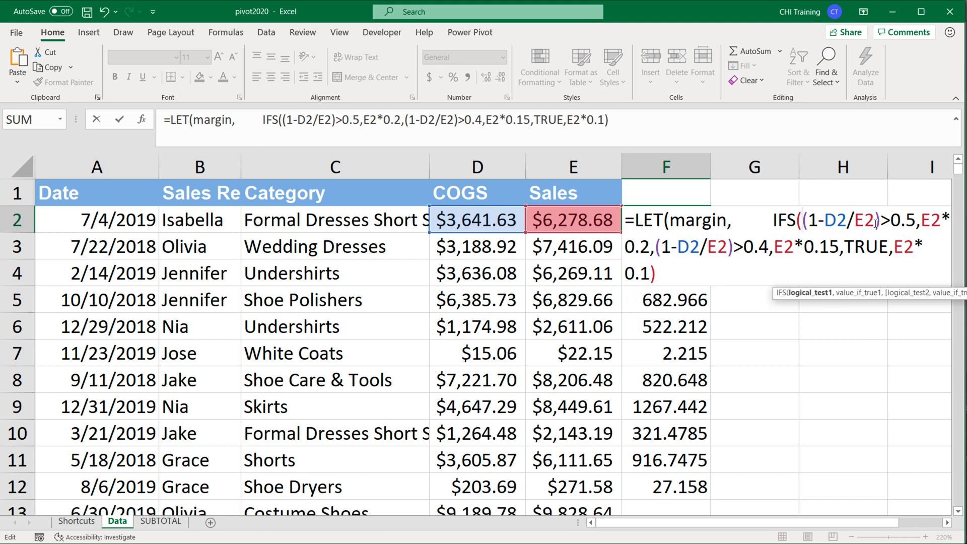
left_click_drag(876, 225, 811, 225)
key("ctrl+c")
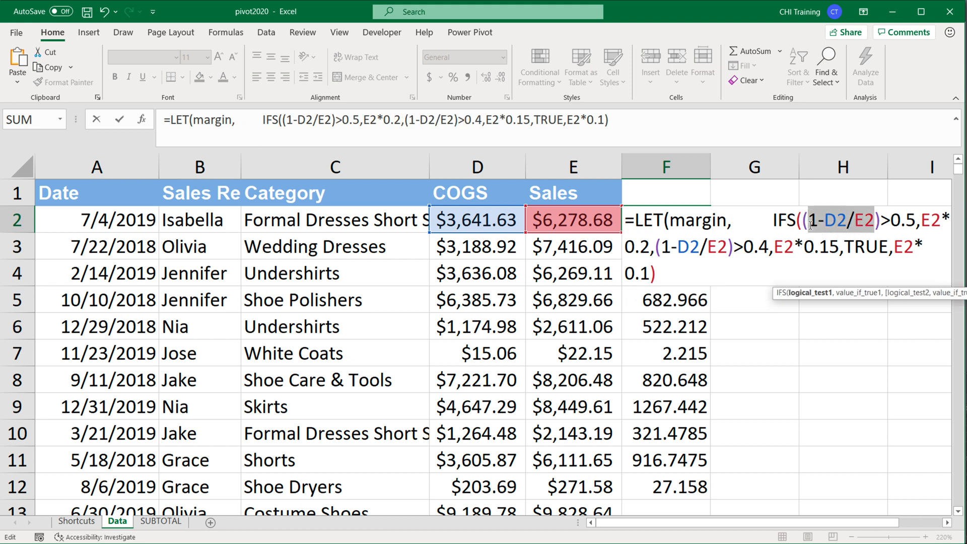
left_click(738, 223)
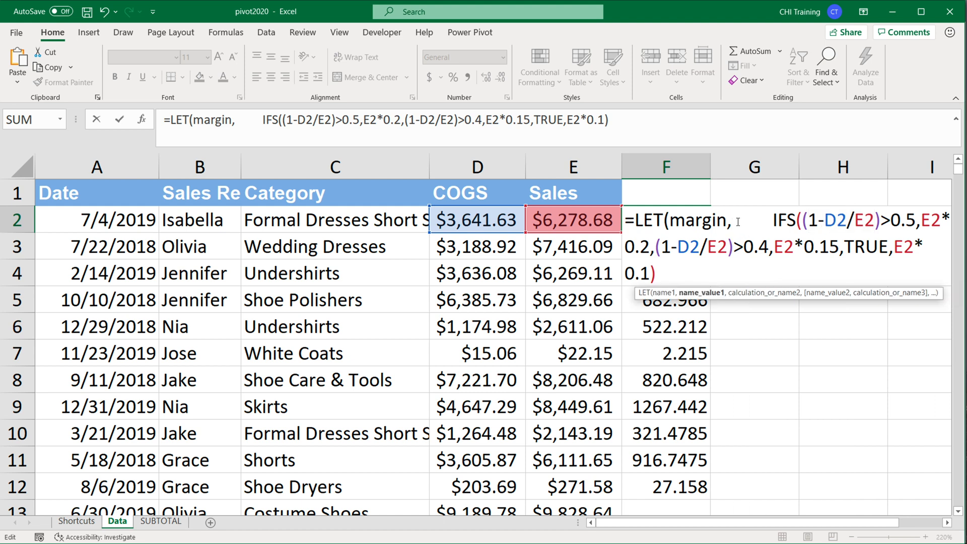
key("ctrl+v")
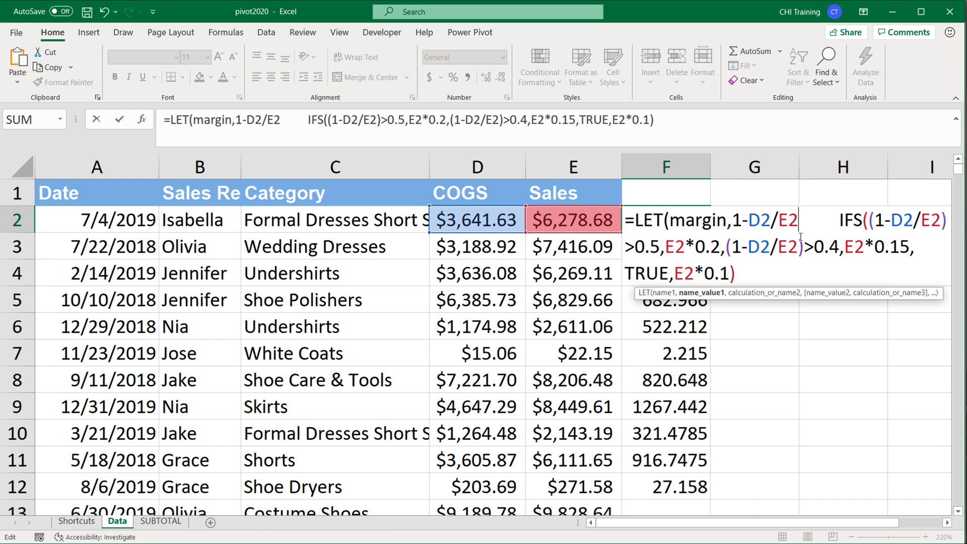
type(",")
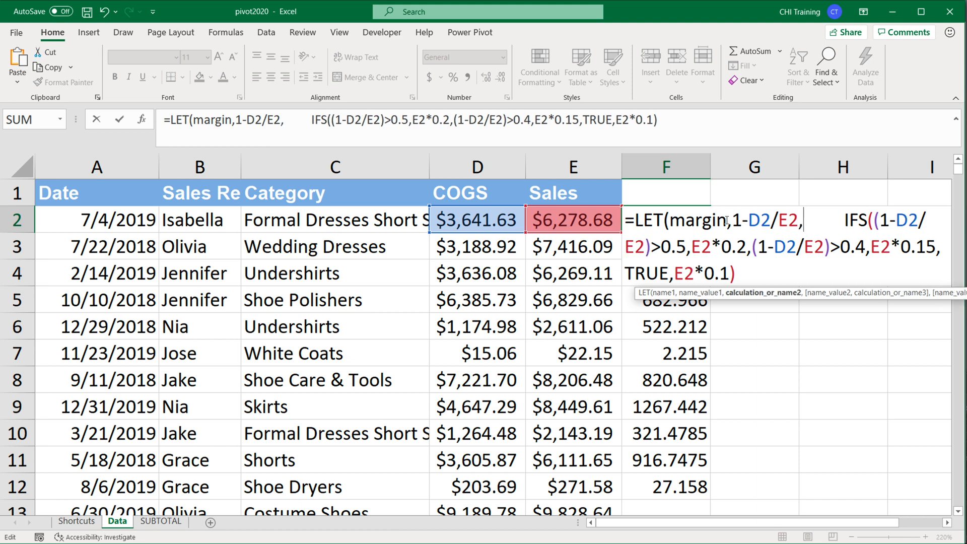
Remove the extra spaces before IFS so it directly follows the margin definition in the F2 formula.
left_click_drag(731, 220, 798, 220)
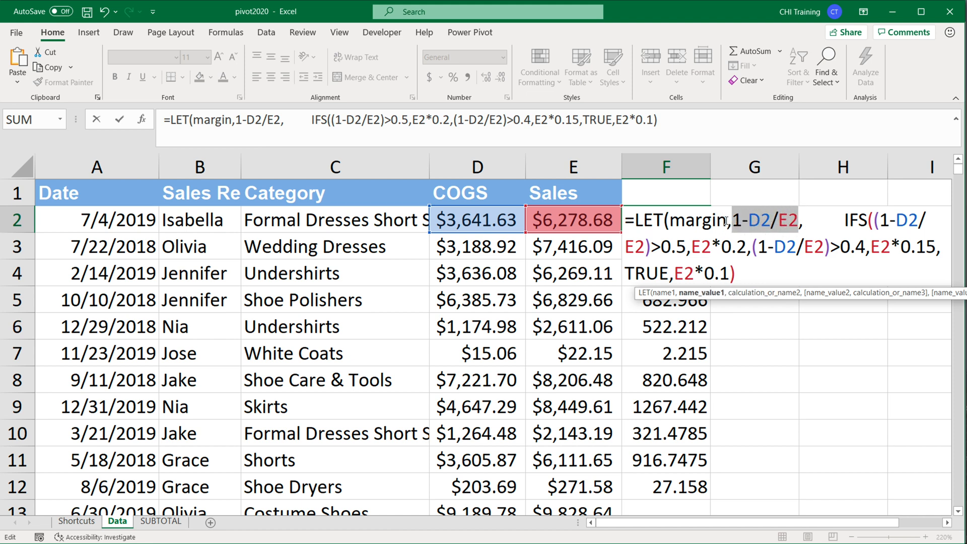
left_click_drag(726, 222, 681, 222)
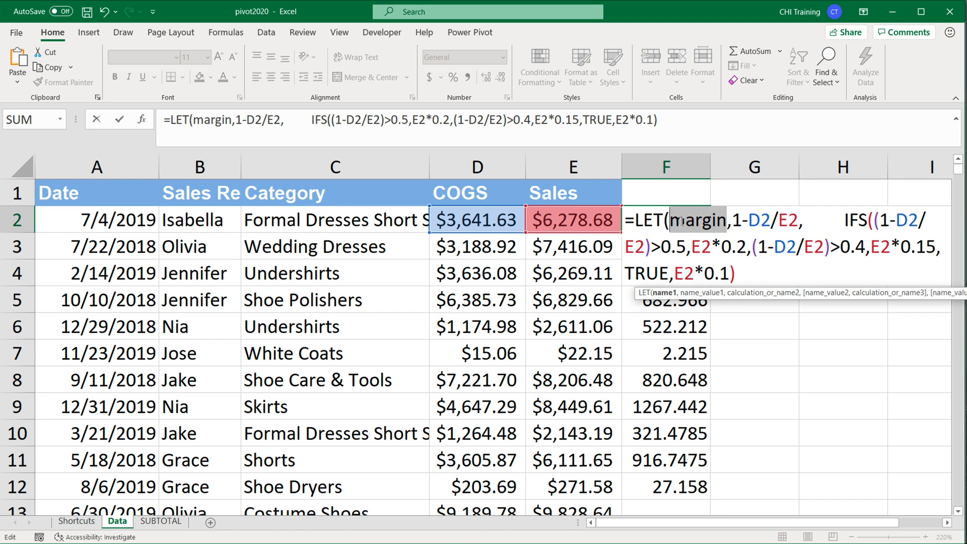
left_click(846, 222)
key("BackSpace")
key("BackSpace")
key("BackSpace")
key("BackSpace")
key("BackSpace")
key("BackSpace")
key("BackSpace")
key("BackSpace")
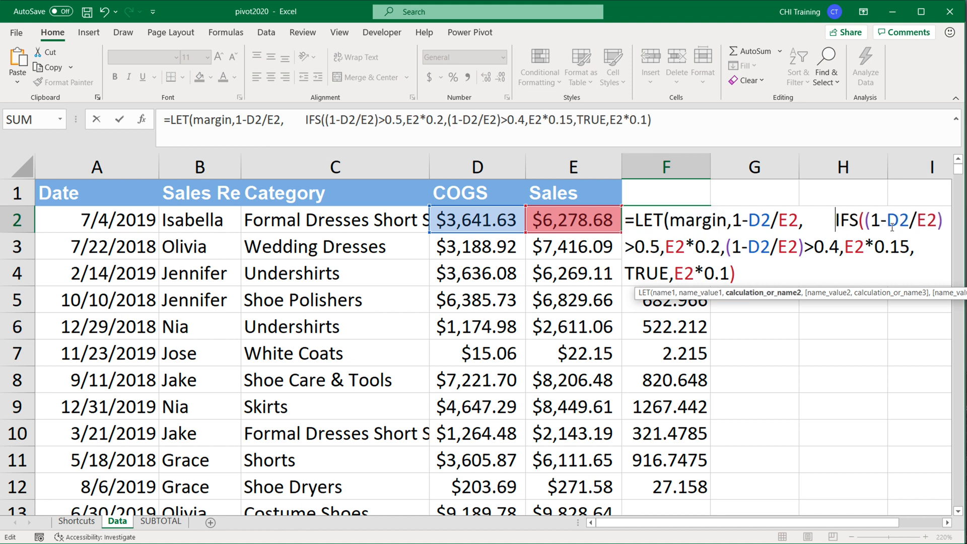
key("BackSpace")
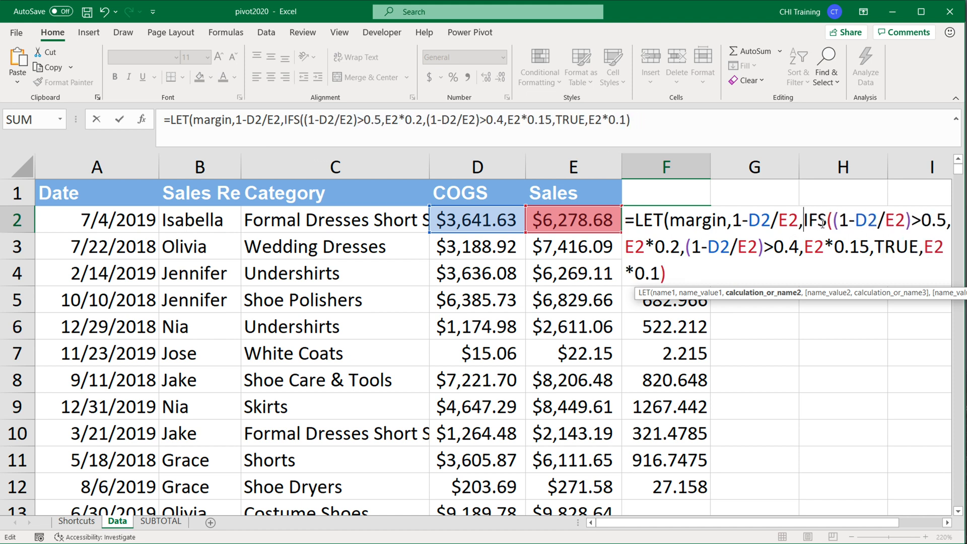
Replace (1-D2/E2) with margin in both the >0.5 and >0.4 tests of the IFS function.
double_click(708, 222)
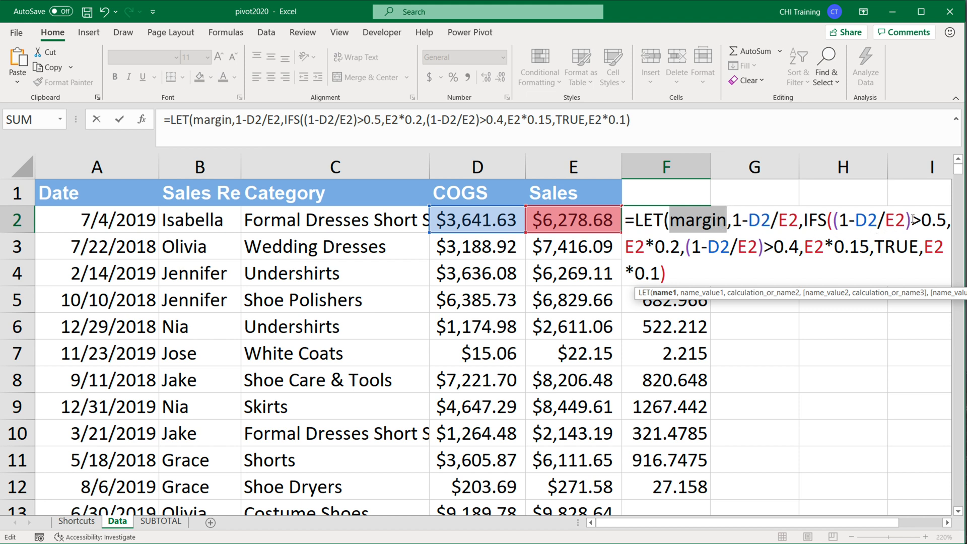
left_click_drag(914, 220, 834, 226)
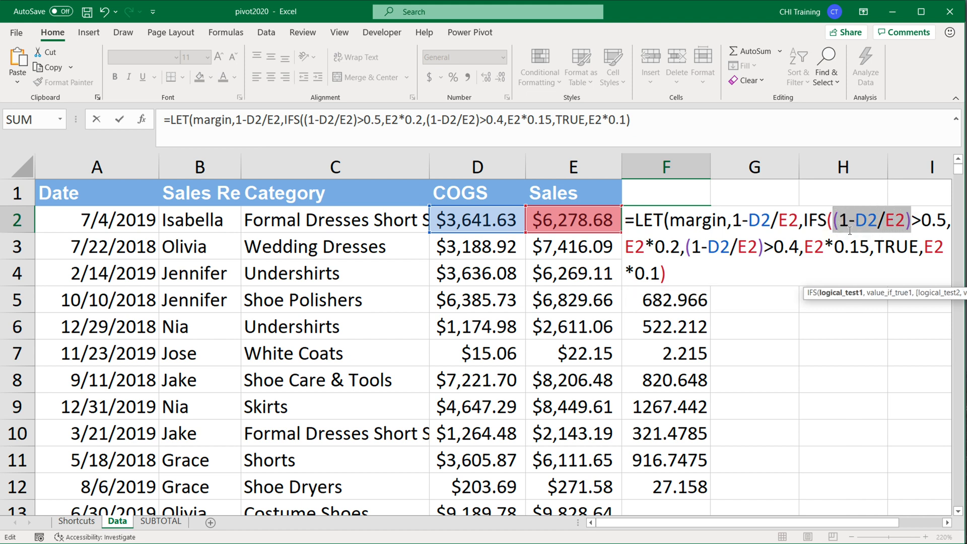
type("margin")
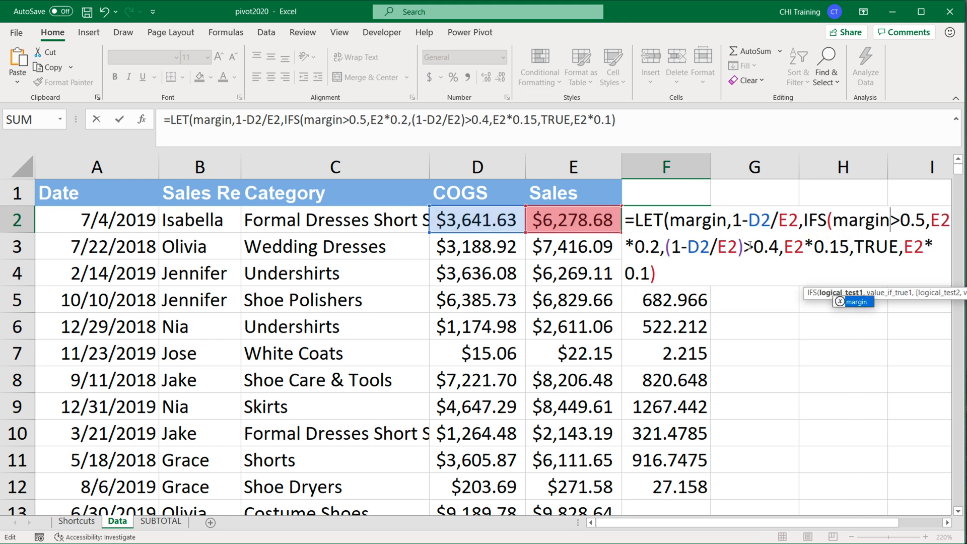
left_click_drag(745, 248, 667, 252)
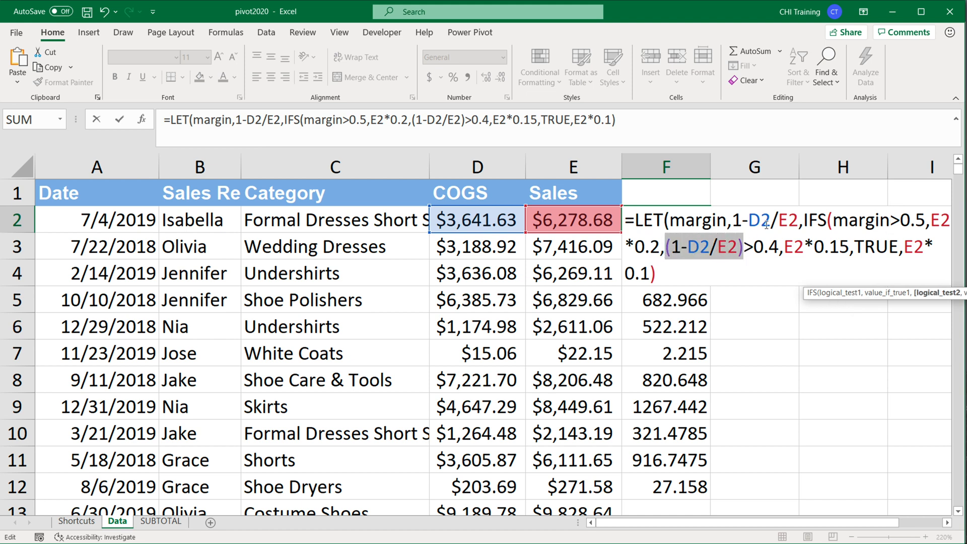
type("margin")
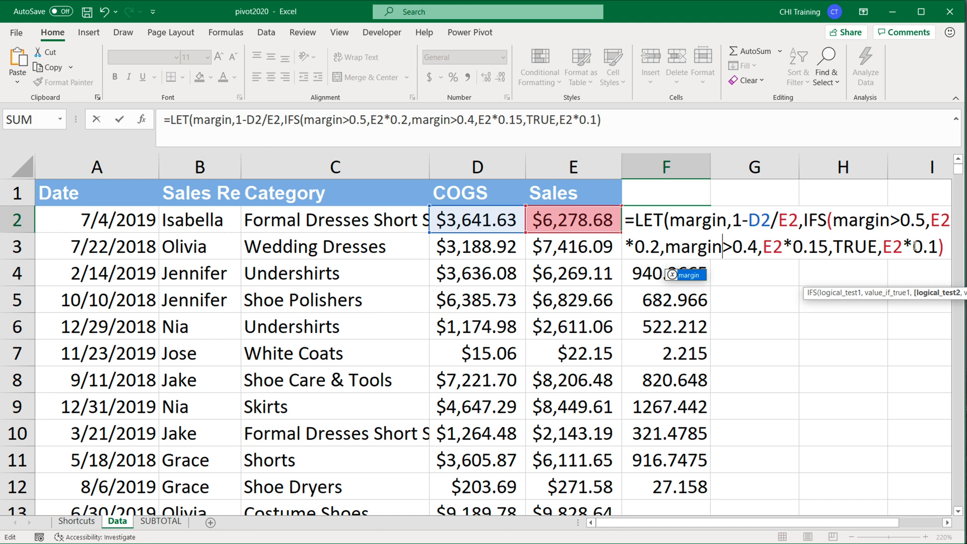
Close the LET function with a final parenthesis, enter the formula, and fill it from F2 down to F12.
left_click(938, 246)
left_click(829, 220)
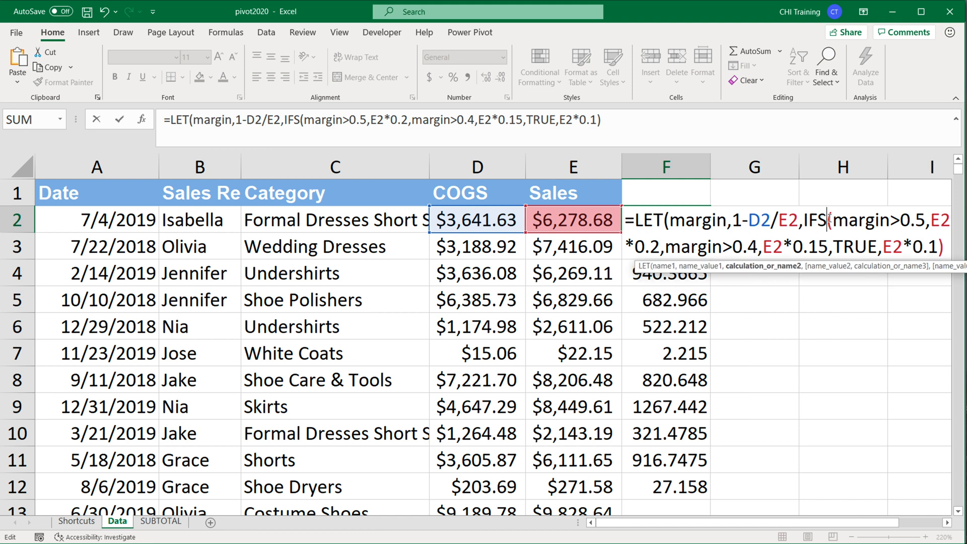
left_click(945, 247)
type(")")
key("Return")
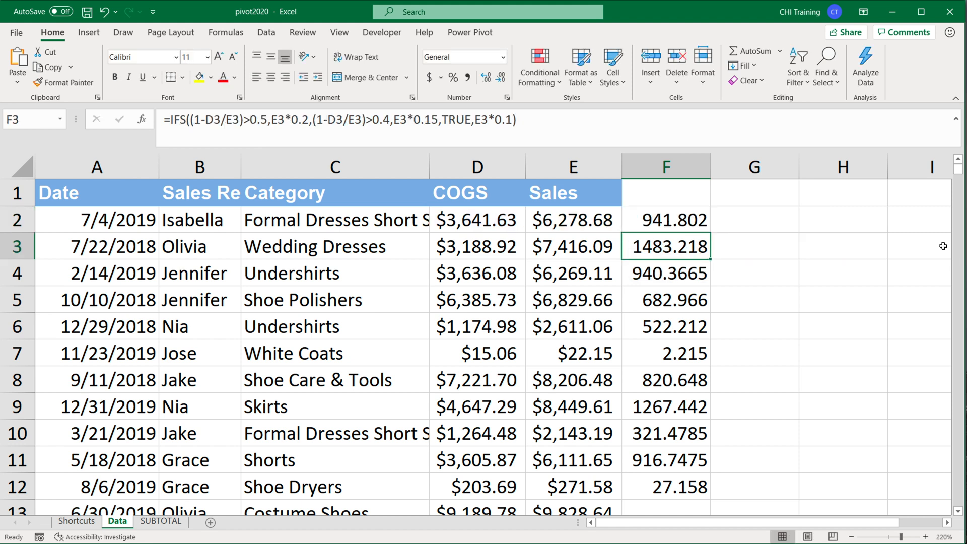
left_click(687, 222)
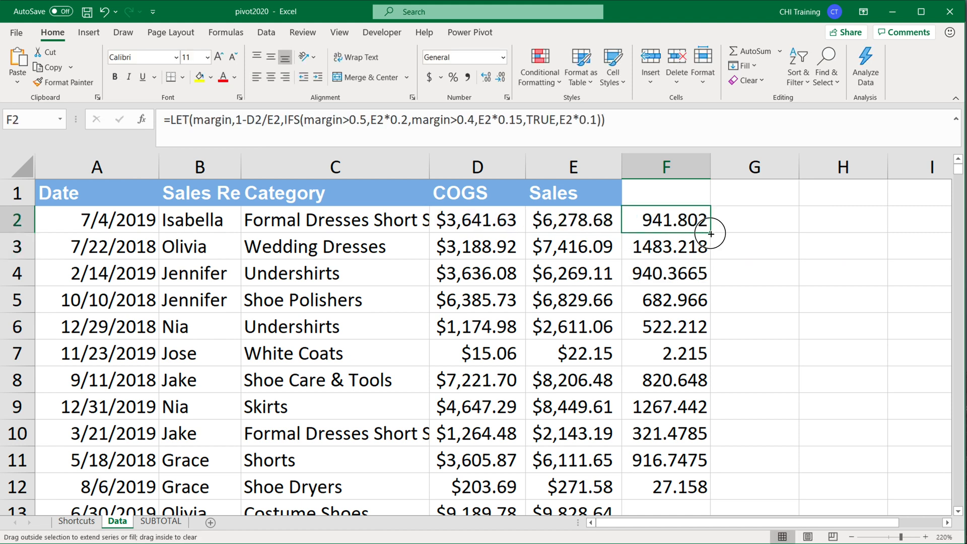
left_click_drag(713, 233, 691, 491)
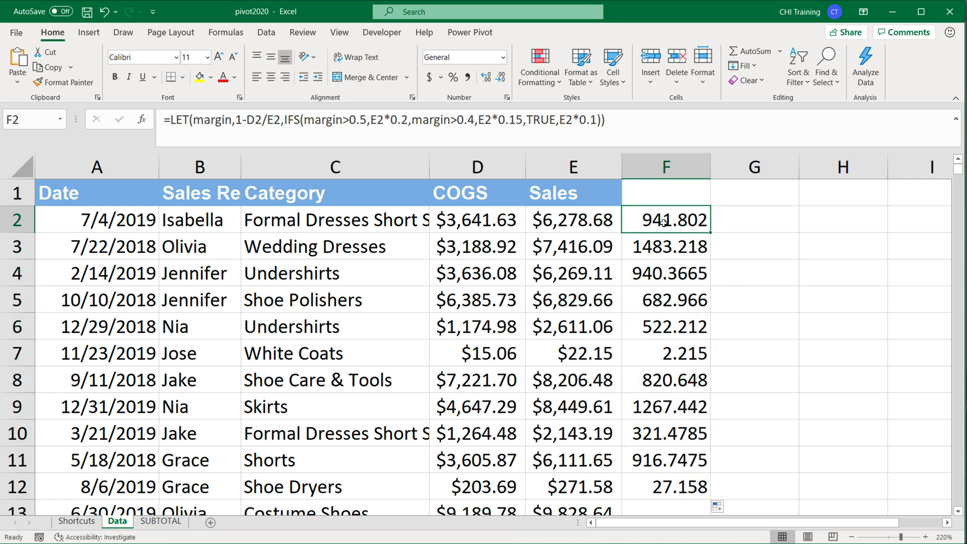
Open the F2 formula and examine the LET name margin, its value 1-D2/E2, and the repeated E2 references.
double_click(664, 221)
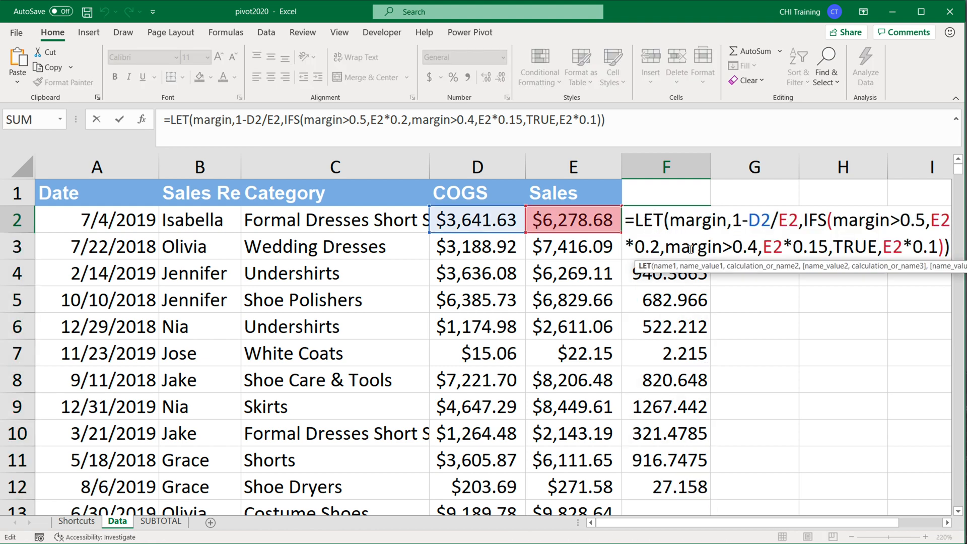
left_click(714, 220)
left_click_drag(715, 220, 673, 224)
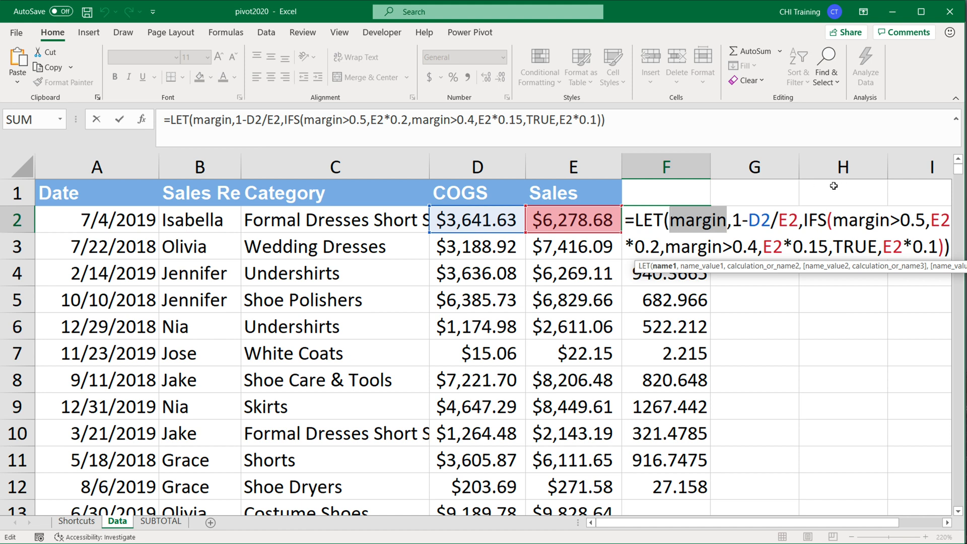
left_click_drag(799, 222, 739, 222)
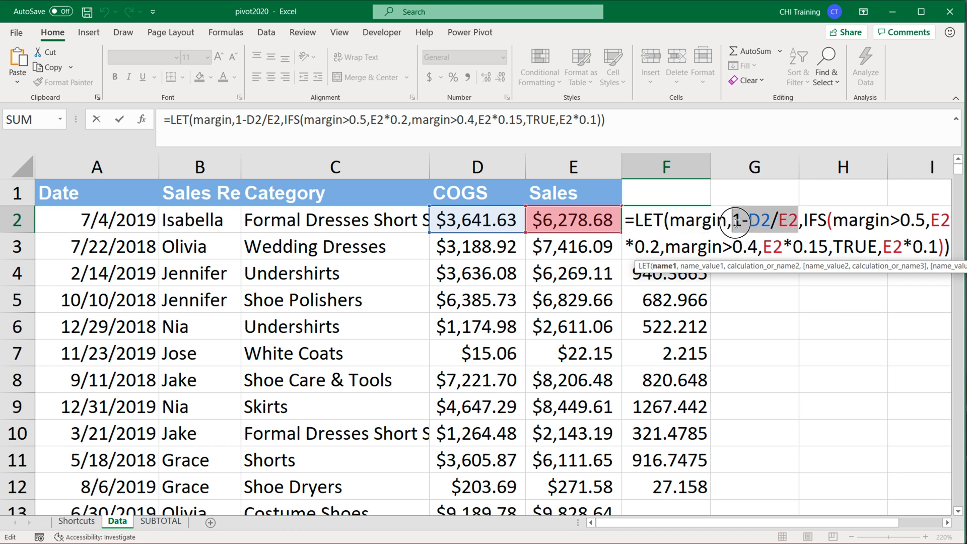
double_click(687, 227)
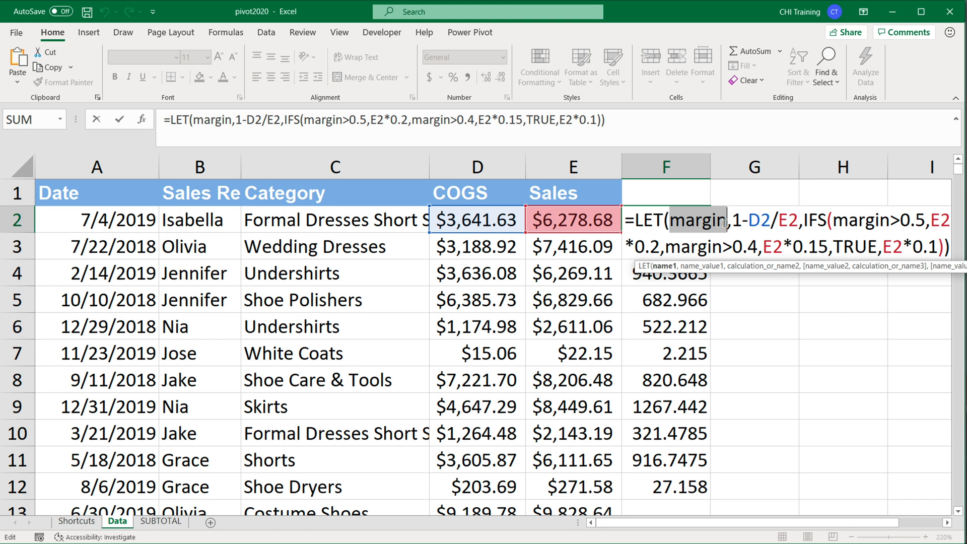
left_click_drag(725, 223, 673, 226)
left_click_drag(797, 221, 736, 220)
left_click(686, 221)
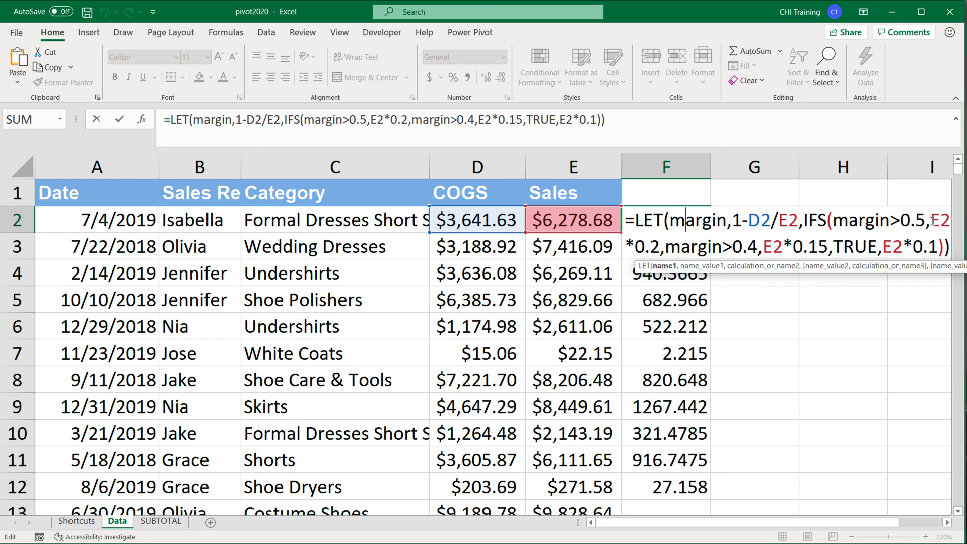
double_click(776, 247)
double_click(892, 247)
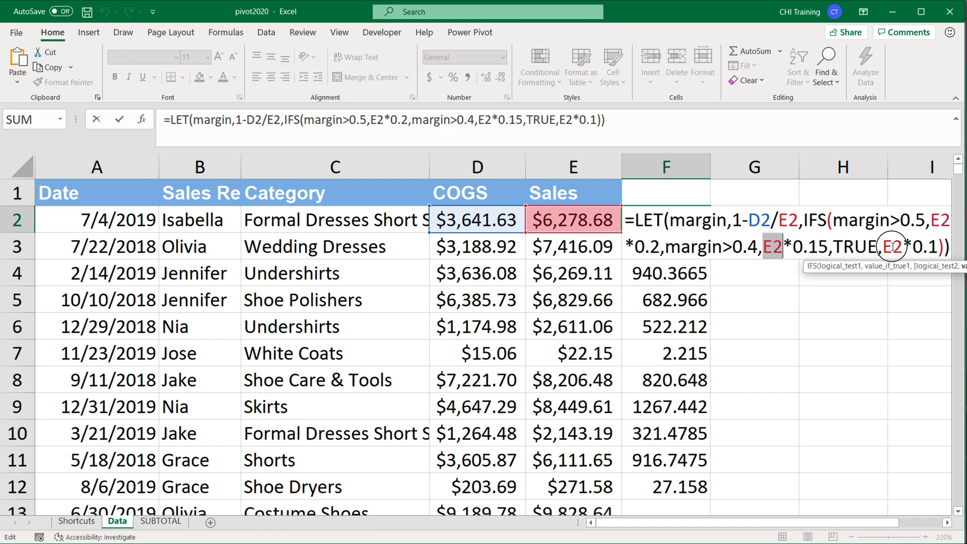
double_click(782, 221)
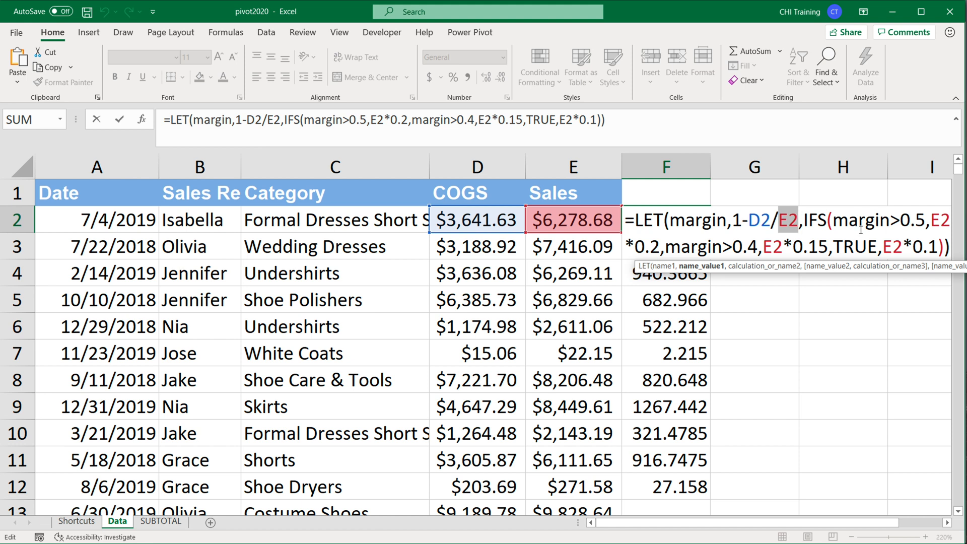
left_click(671, 222)
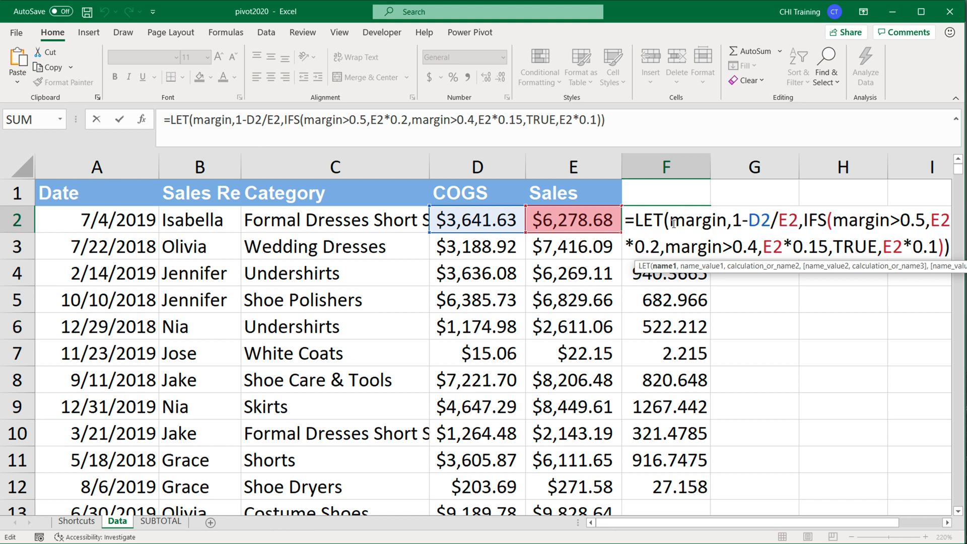
Insert the name amount with the value E2 ahead of the margin definition in the F2 LET formula.
left_click_drag(728, 221, 799, 222)
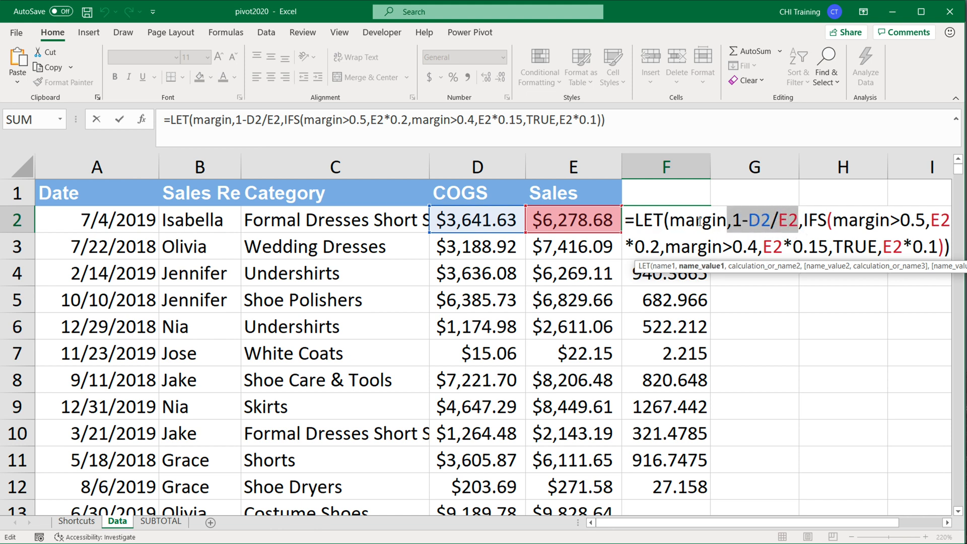
double_click(684, 221)
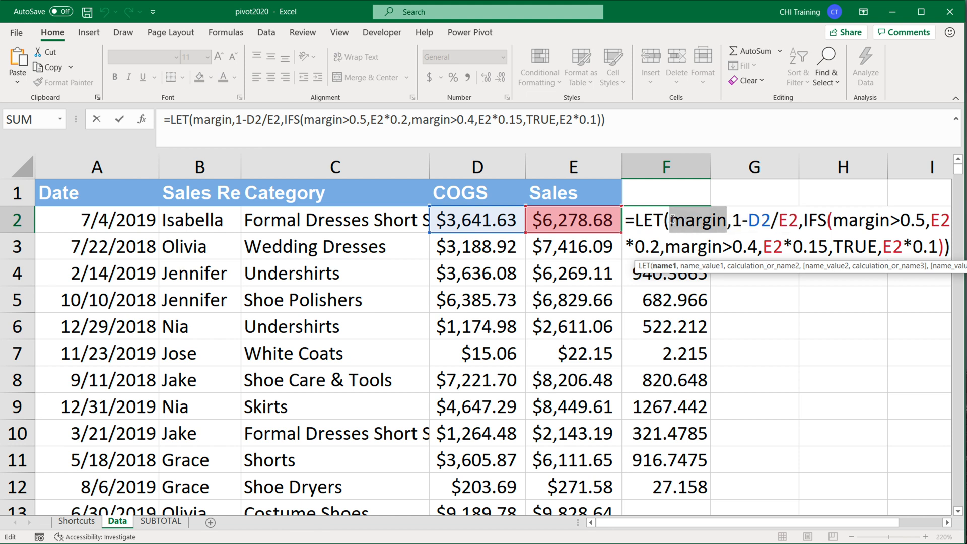
left_click(671, 220)
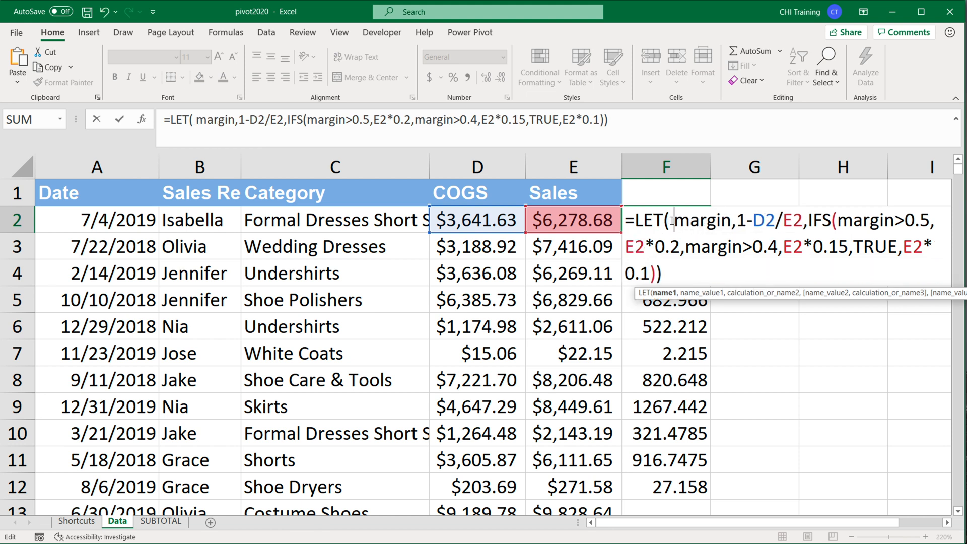
key("Left")
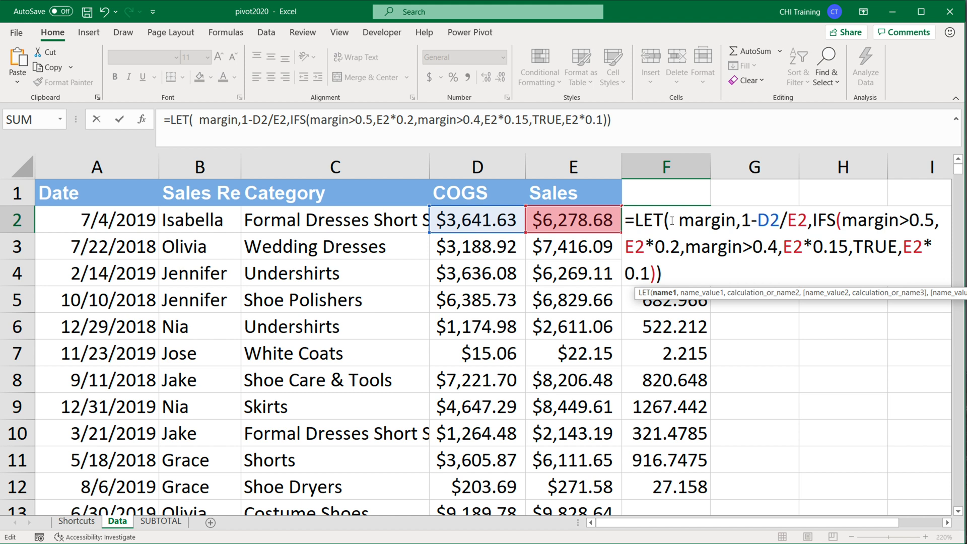
type("amount")
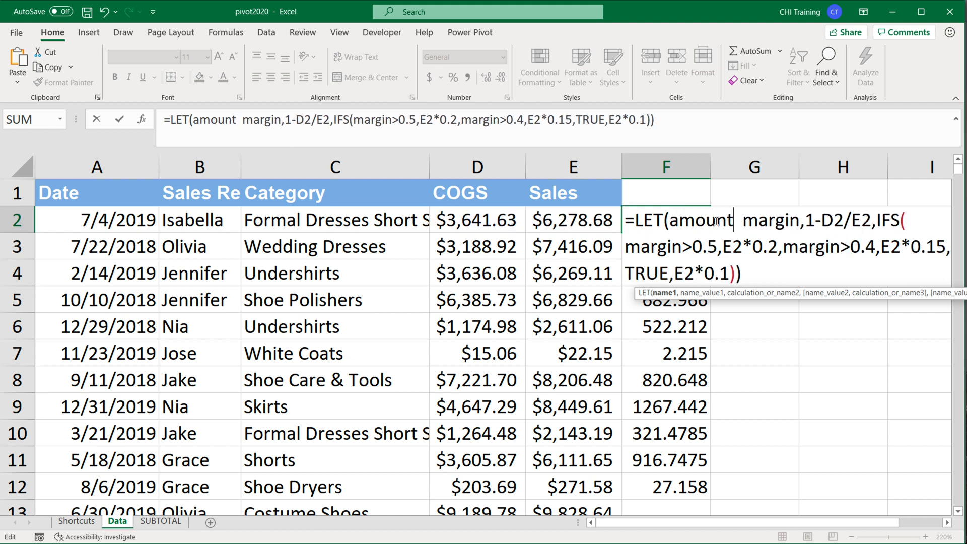
type(",")
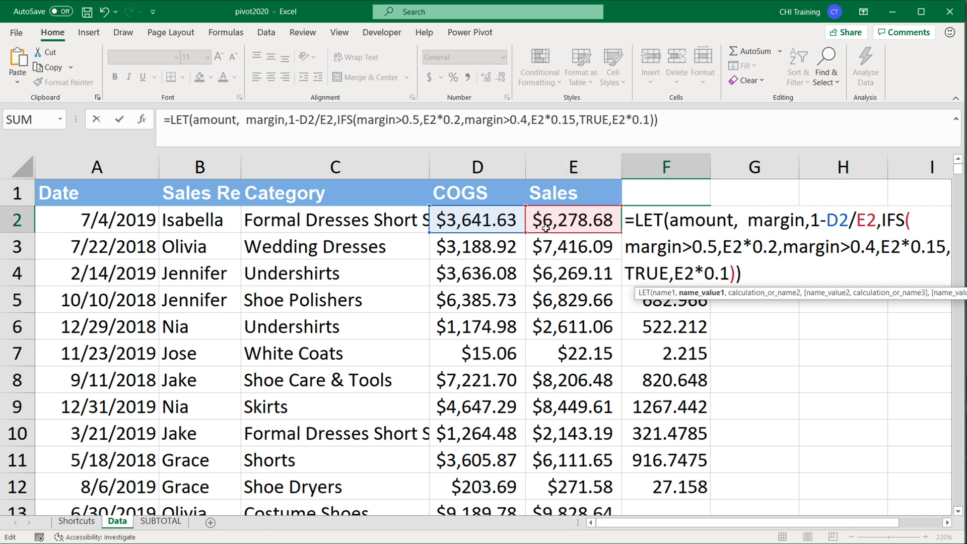
type("E2,")
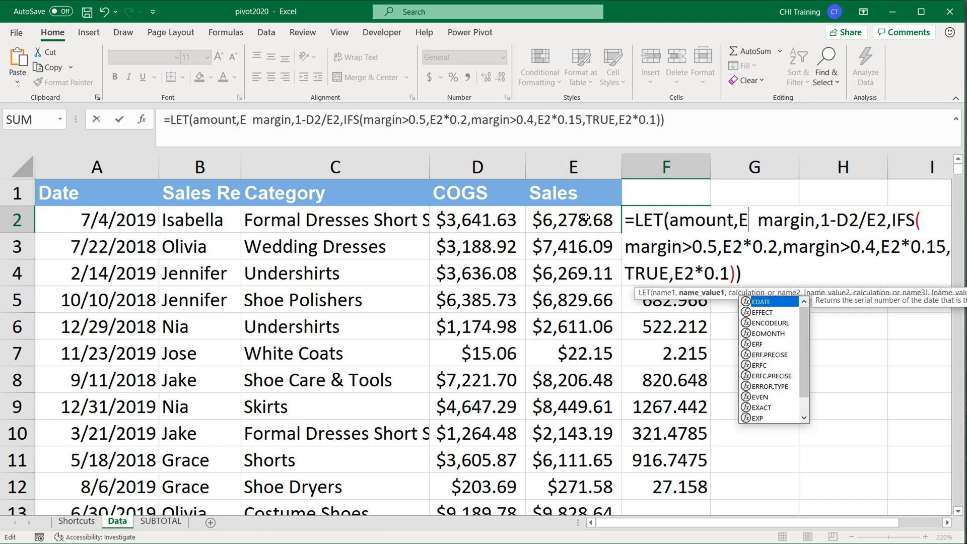
key("Right")
key("Right")
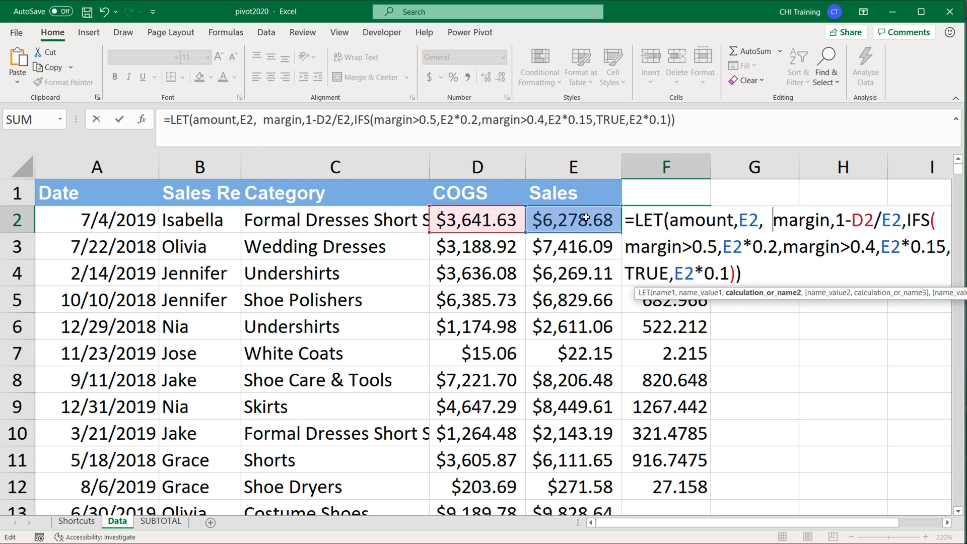
key("BackSpace")
key("BackSpace")
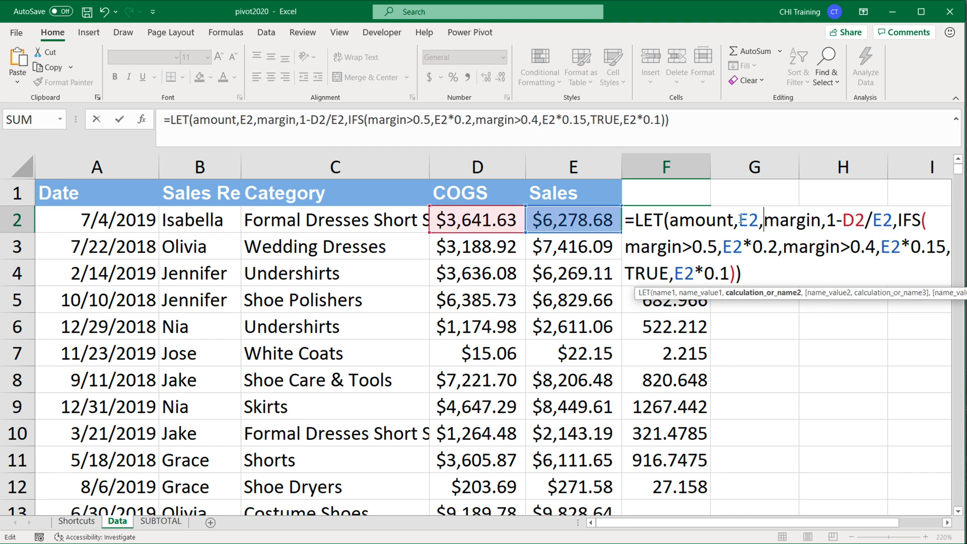
Replace E2 with amount in the margin calculation so it reads 1-D2/amount.
left_click_drag(738, 220, 758, 220)
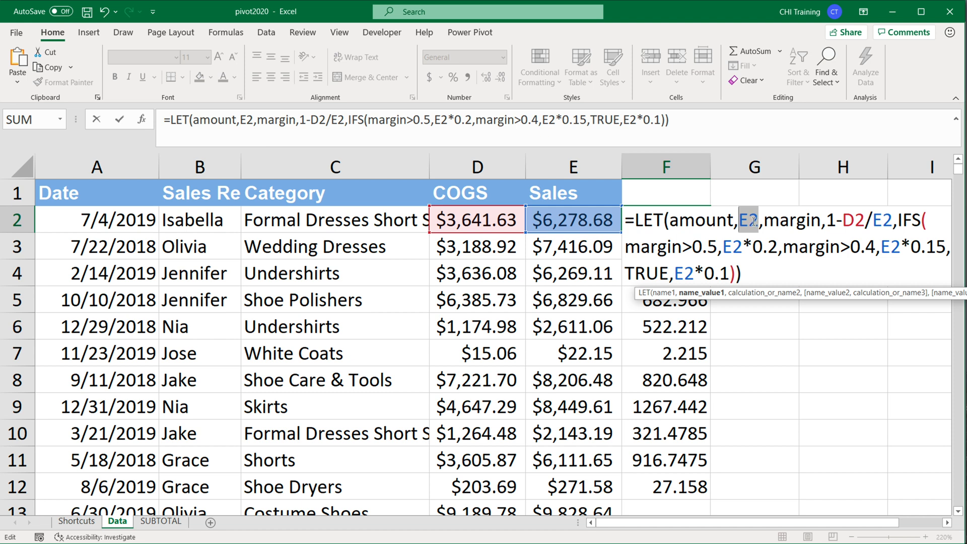
double_click(707, 220)
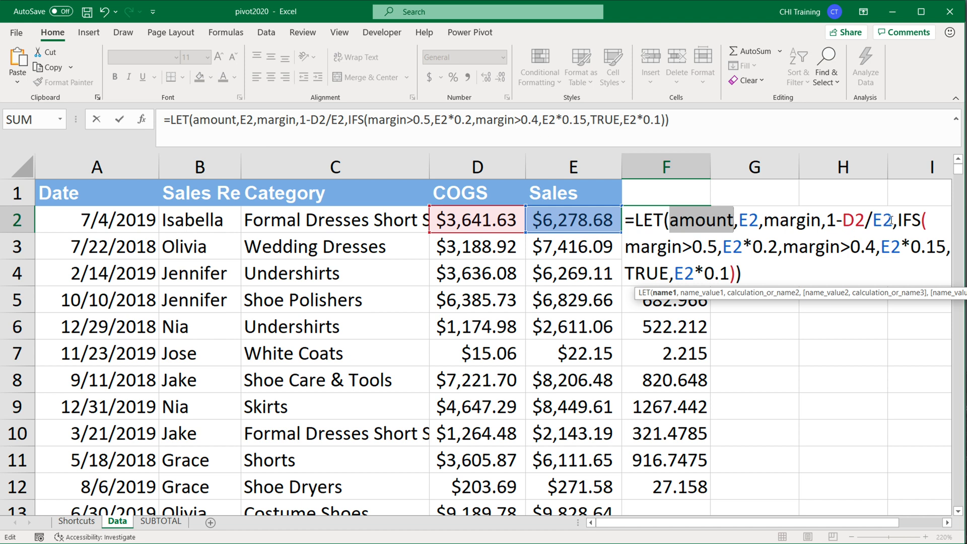
double_click(872, 220)
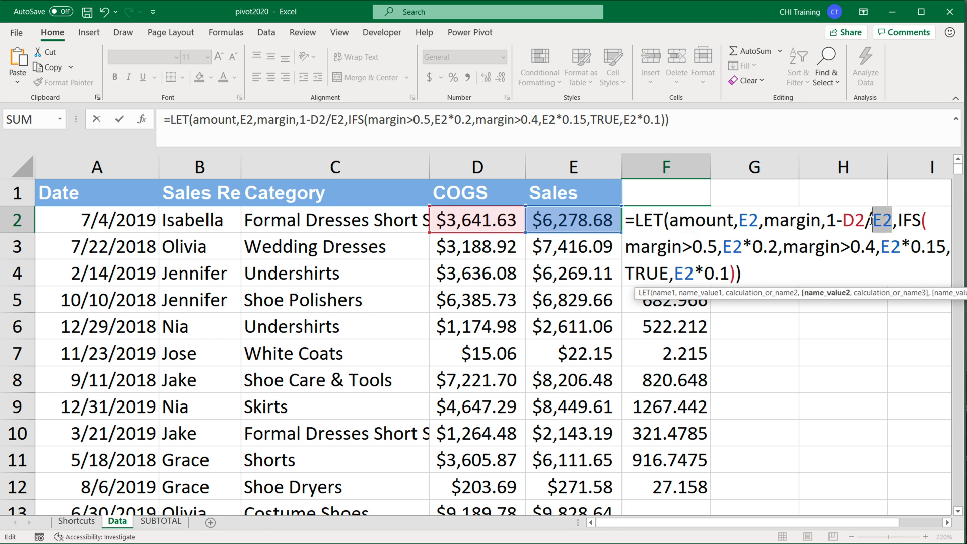
type("amount")
Replace E2 with amount in the *0.2, *0.15 and *0.1 results of the IFS function.
double_click(761, 247)
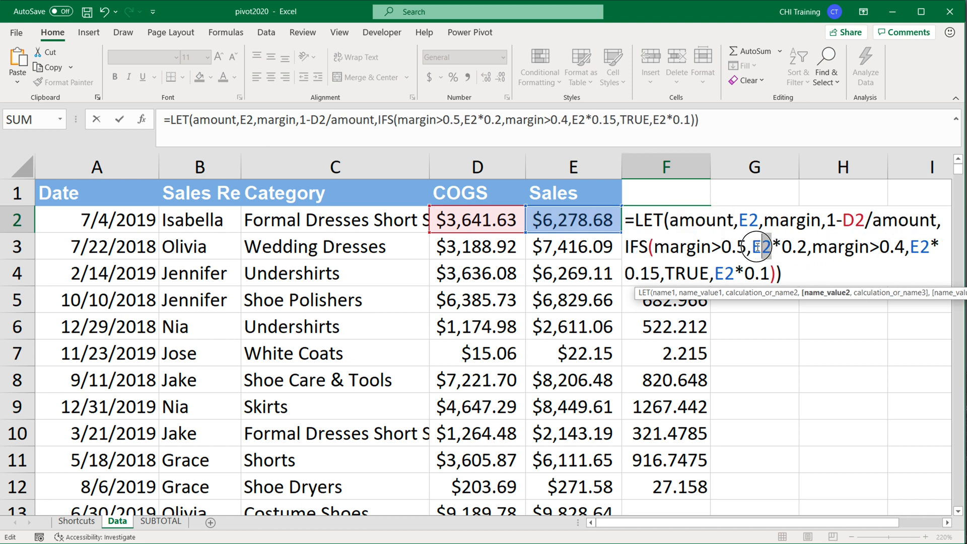
type("amount")
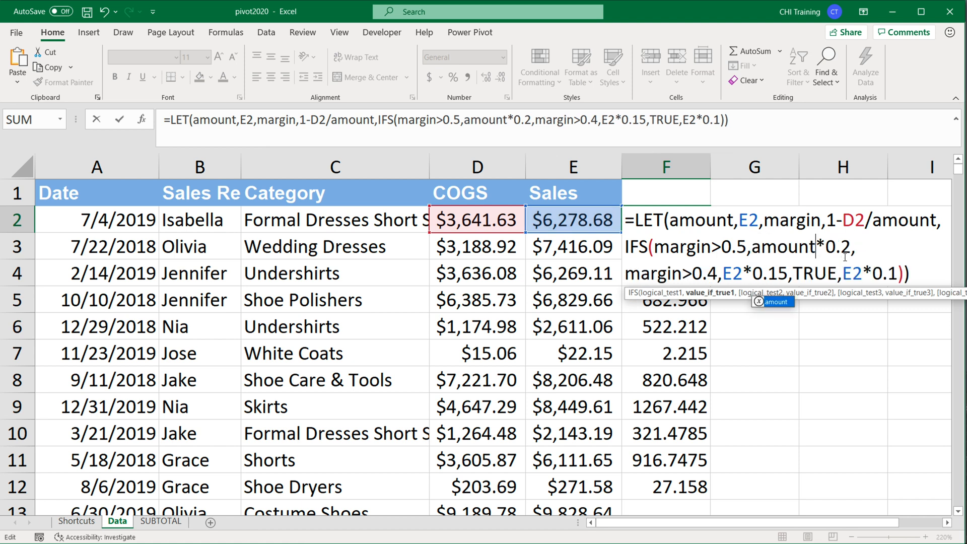
double_click(733, 274)
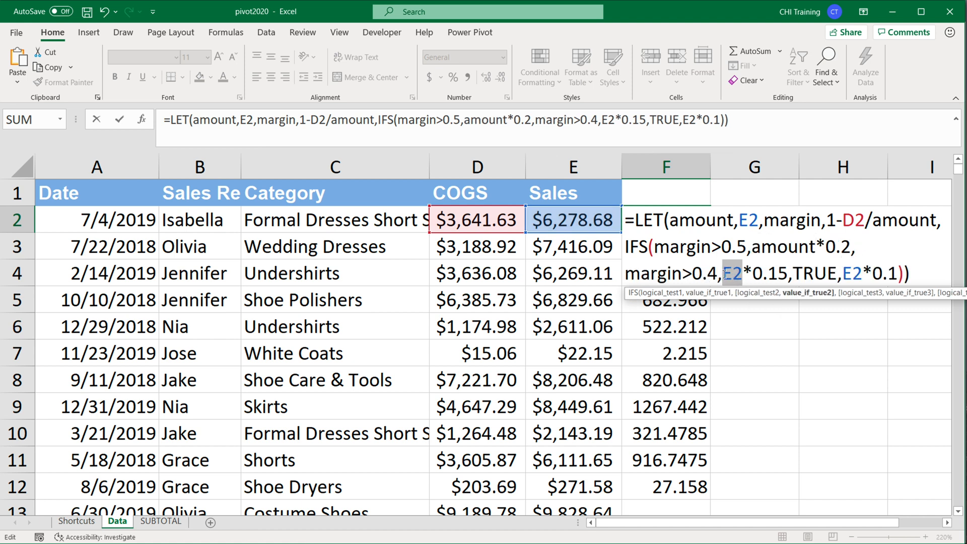
type("amount")
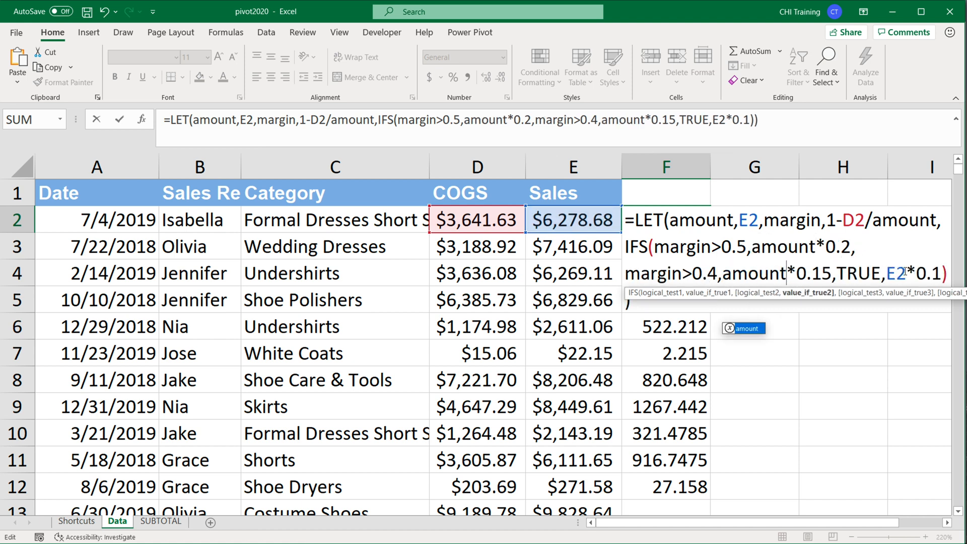
double_click(902, 273)
type("amount")
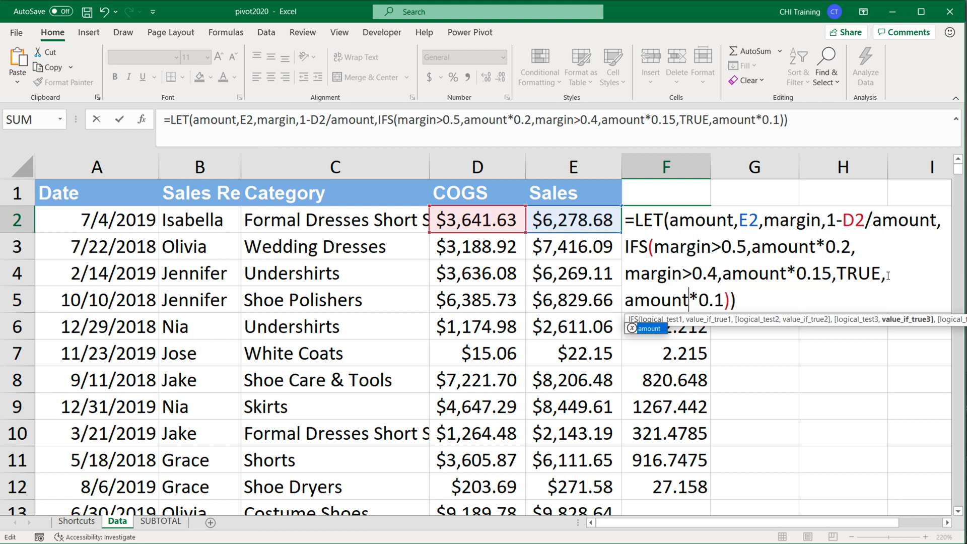
Enter the revised LET formula in F2 and fill it down to F12.
left_click(764, 294)
key("Return")
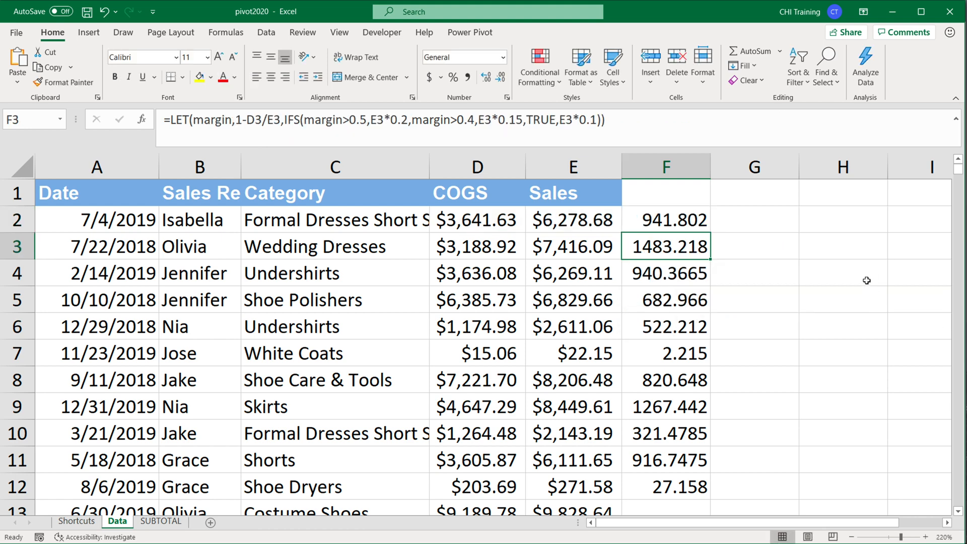
left_click(703, 221)
left_click_drag(716, 232, 721, 505)
Open the F2 formula and examine the name and value pairs amount, E2 and margin, 1-D2/amount, and where amount is reused.
double_click(673, 216)
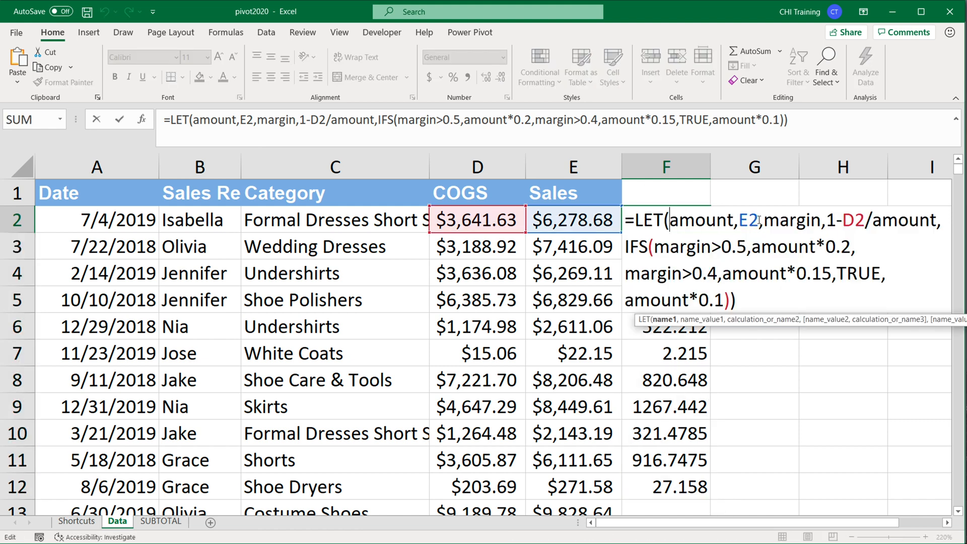
left_click_drag(759, 220, 740, 220)
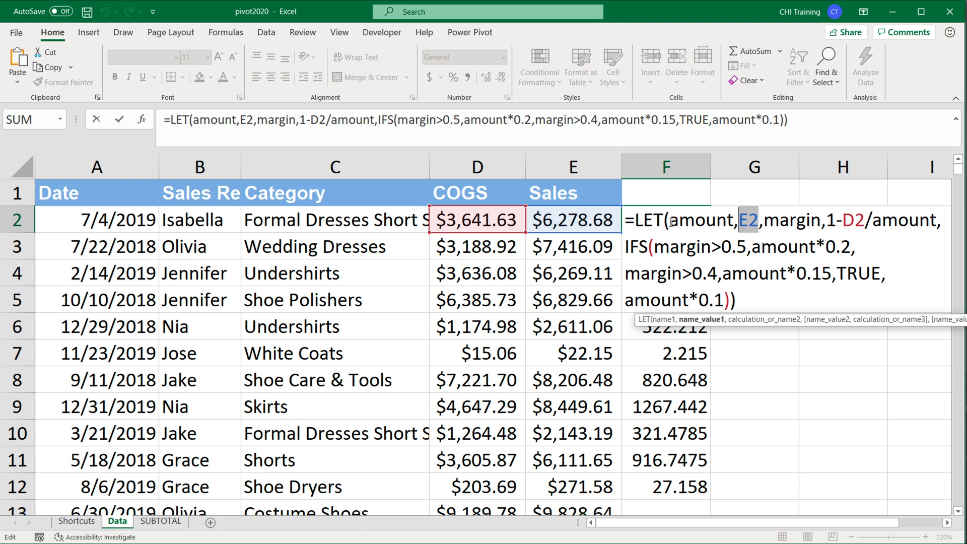
left_click(717, 222)
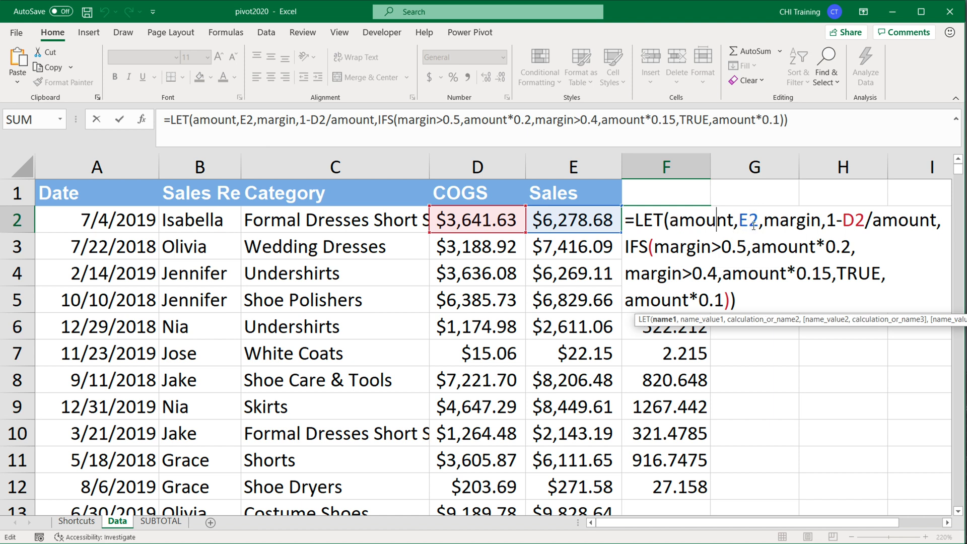
double_click(751, 220)
double_click(692, 223)
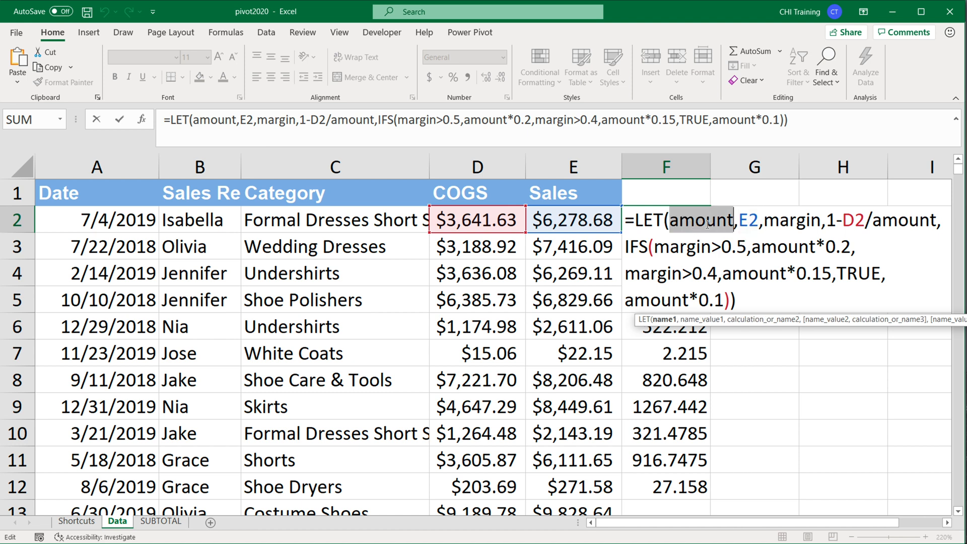
left_click_drag(758, 220, 670, 222)
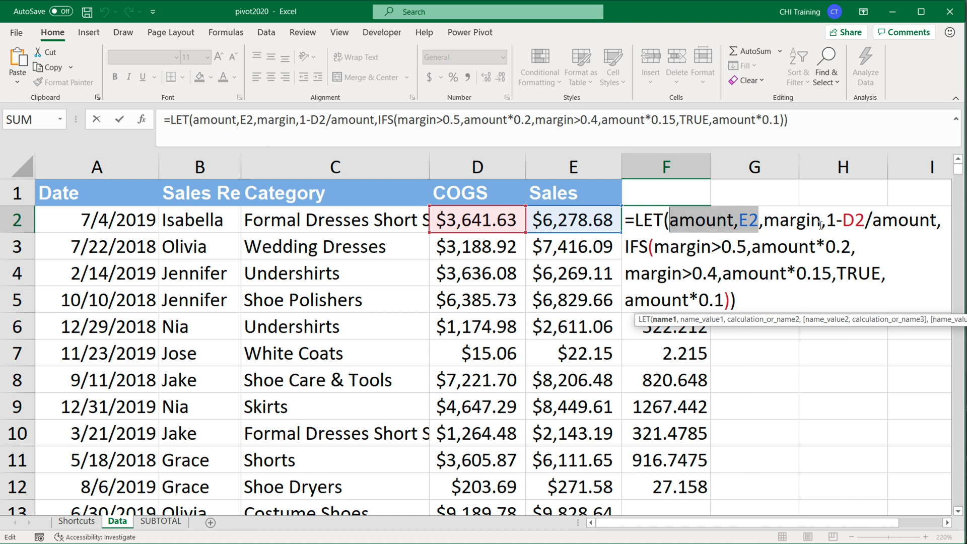
double_click(800, 220)
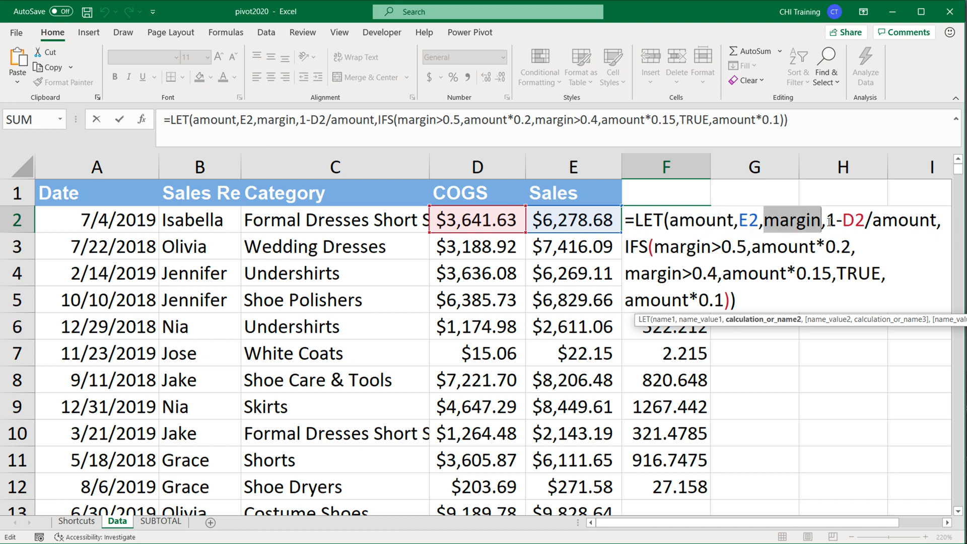
double_click(889, 222)
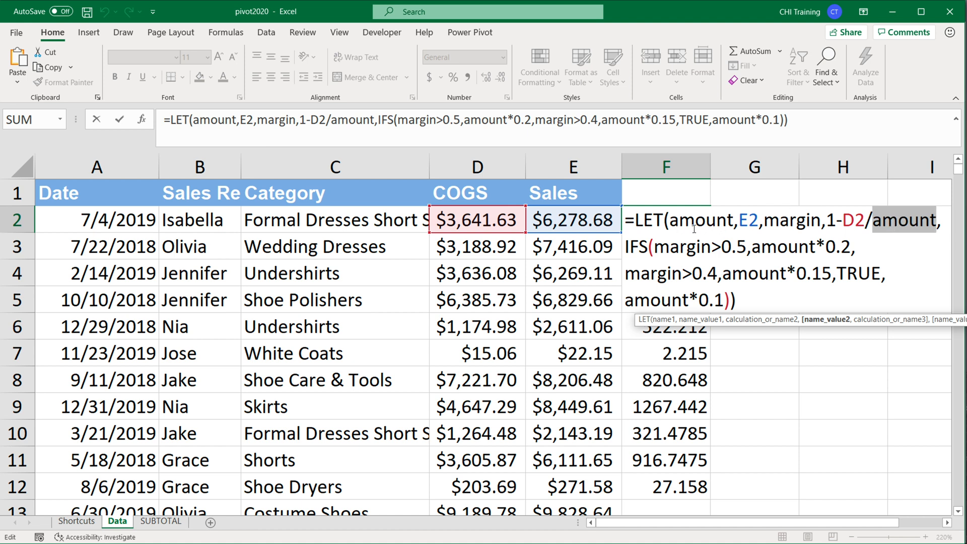
key("ctrl")
double_click(680, 221)
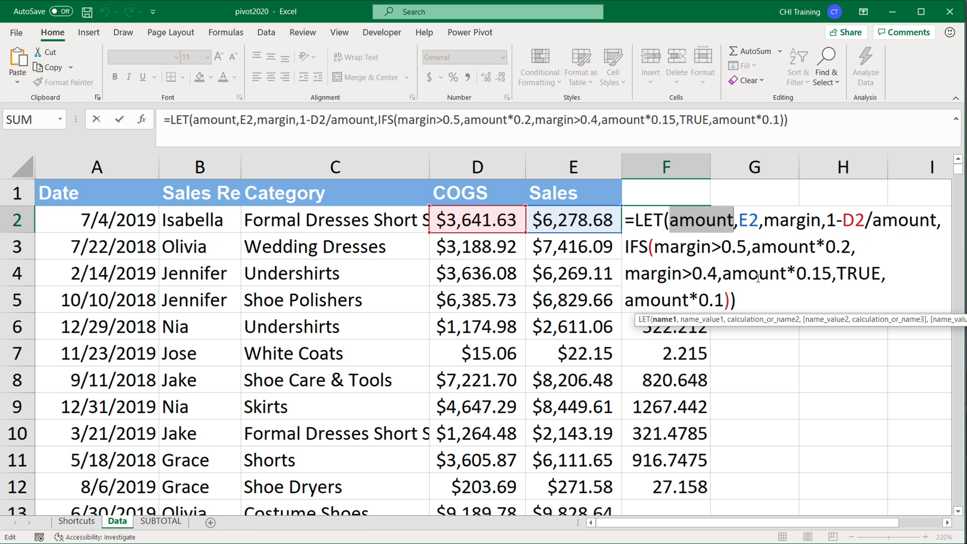
left_click(758, 298)
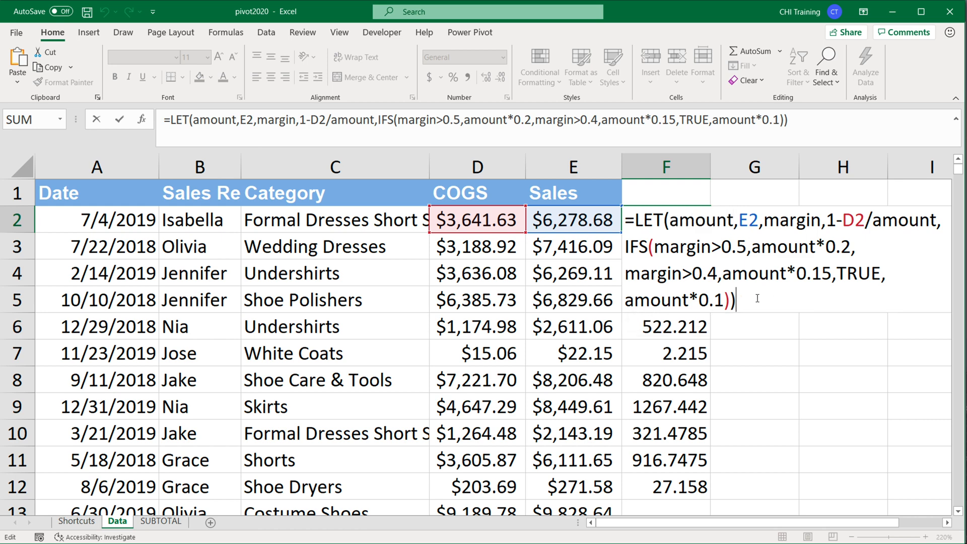
Close the F2 formula, fill it through F12 again, and recheck the formula in F2.
key("Return")
left_click(690, 203)
left_click(693, 220)
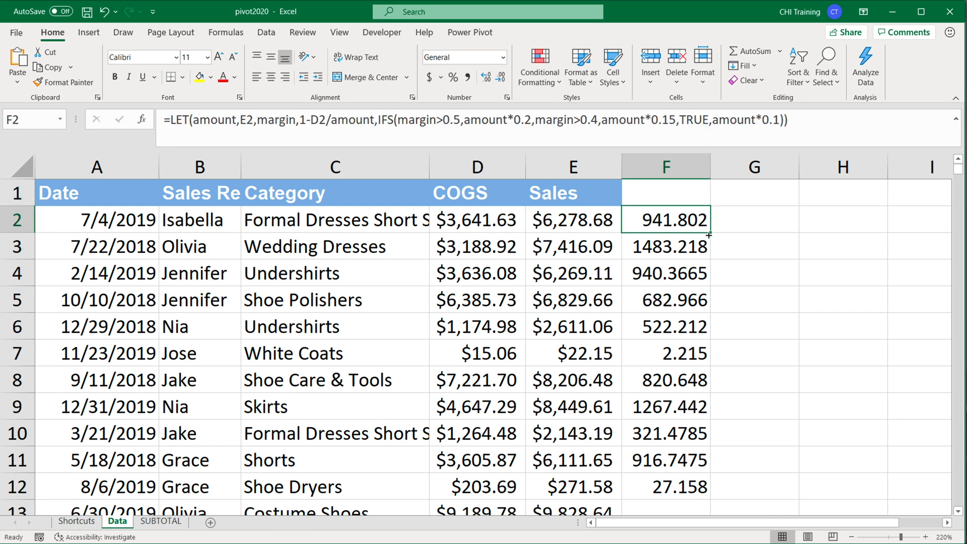
left_click_drag(709, 235, 728, 491)
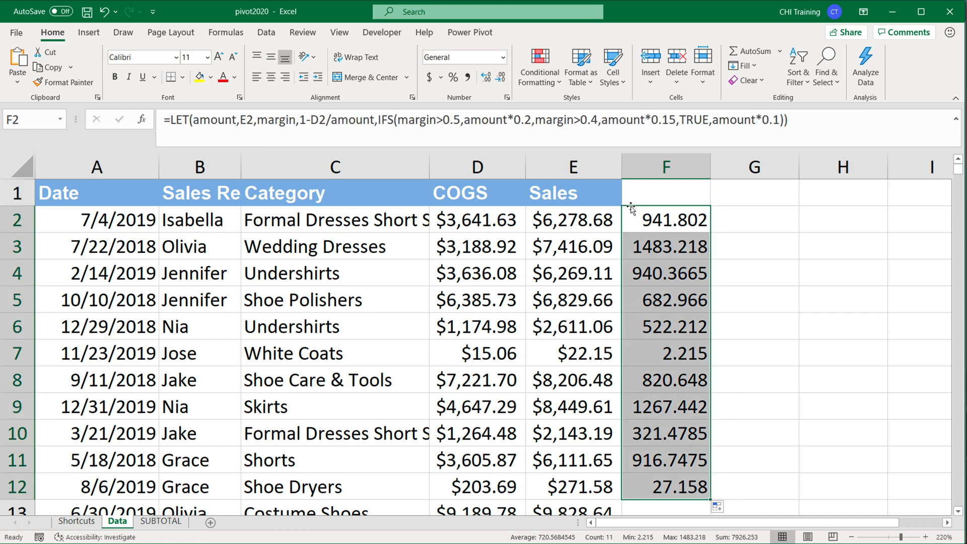
double_click(664, 220)
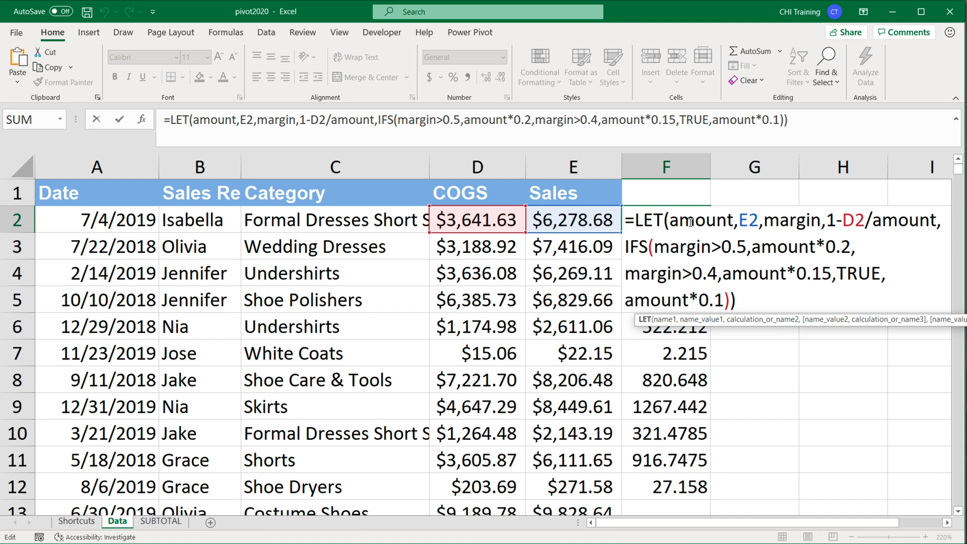
key("Return")
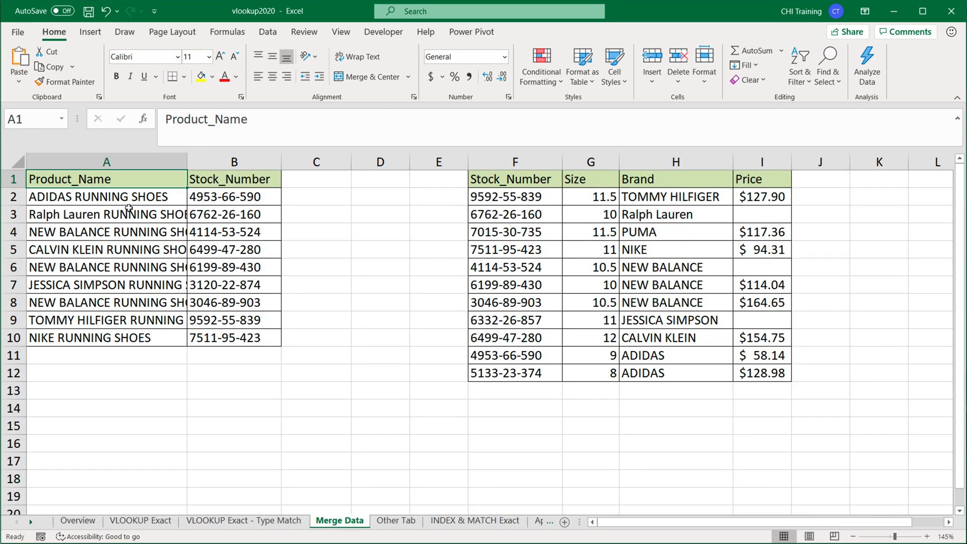
Copy the Price header from I1 of the lookup table into C1 beside Stock_Number in the product table.
left_click_drag(110, 183, 248, 338)
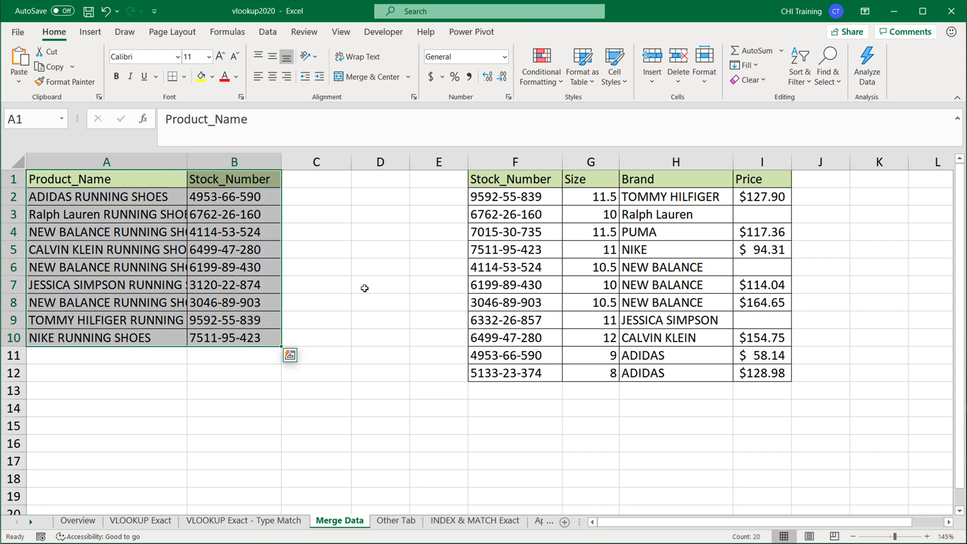
left_click_drag(517, 184, 765, 376)
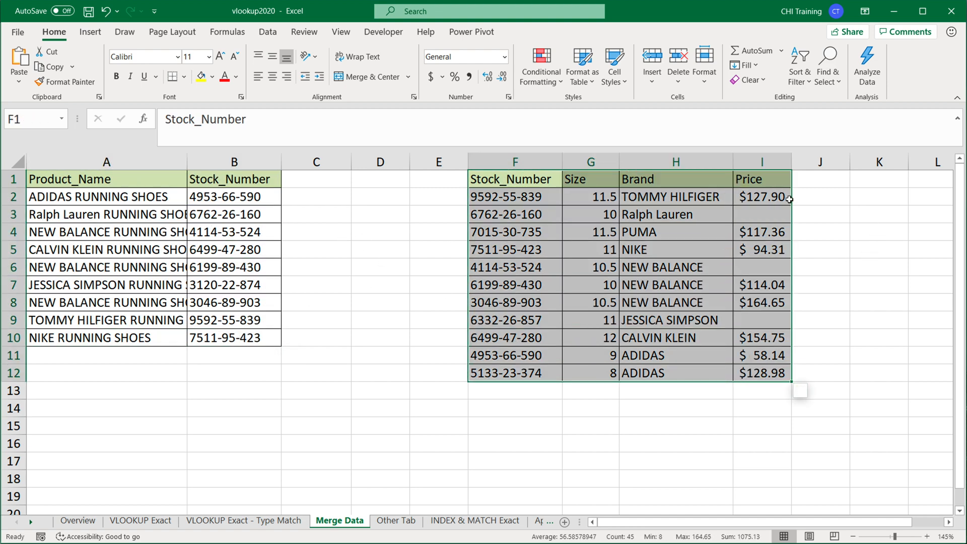
left_click(749, 183)
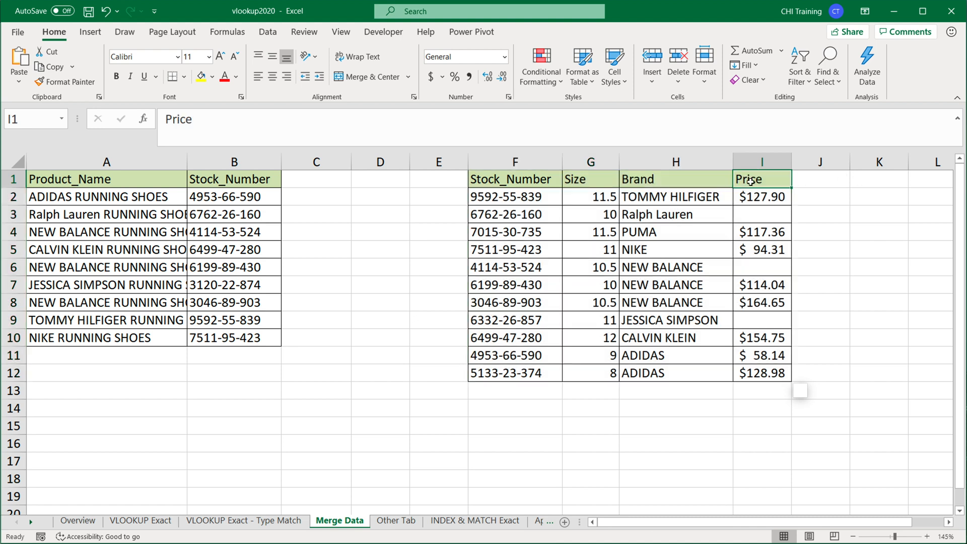
left_click(311, 174)
left_click(766, 184)
key("ctrl+c")
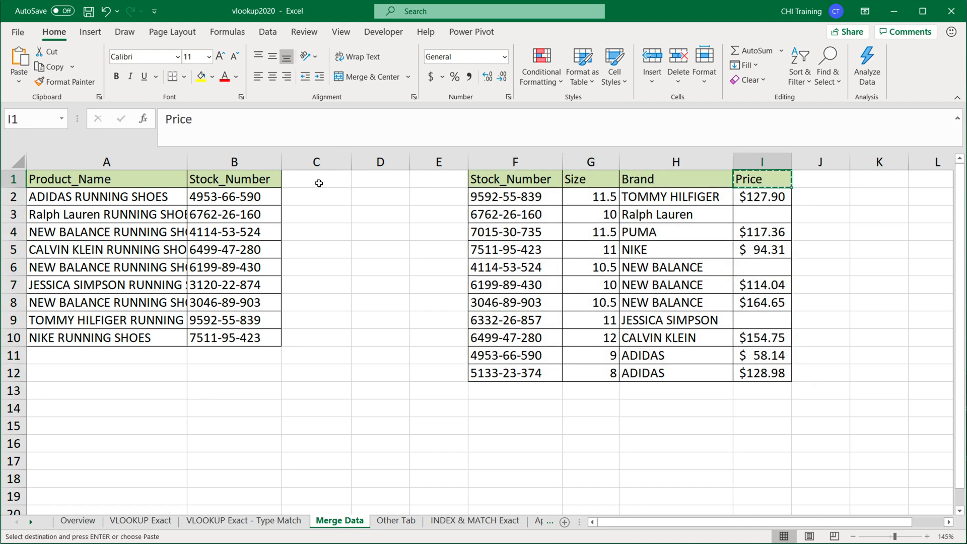
left_click(318, 183)
key("ctrl+v")
left_click(312, 202)
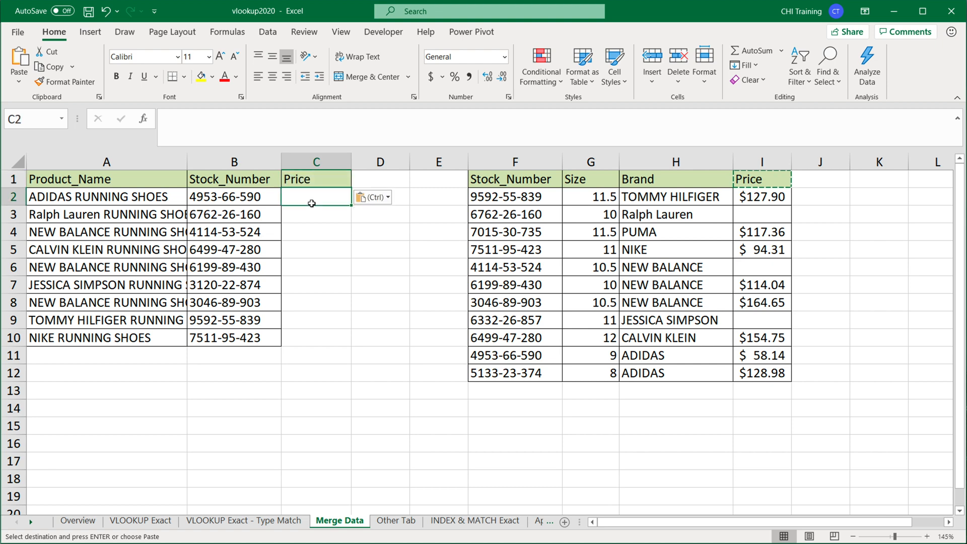
key("Escape")
Slightly narrow the Size column G so the whole lookup table fits at the 175% zoom.
type("=")
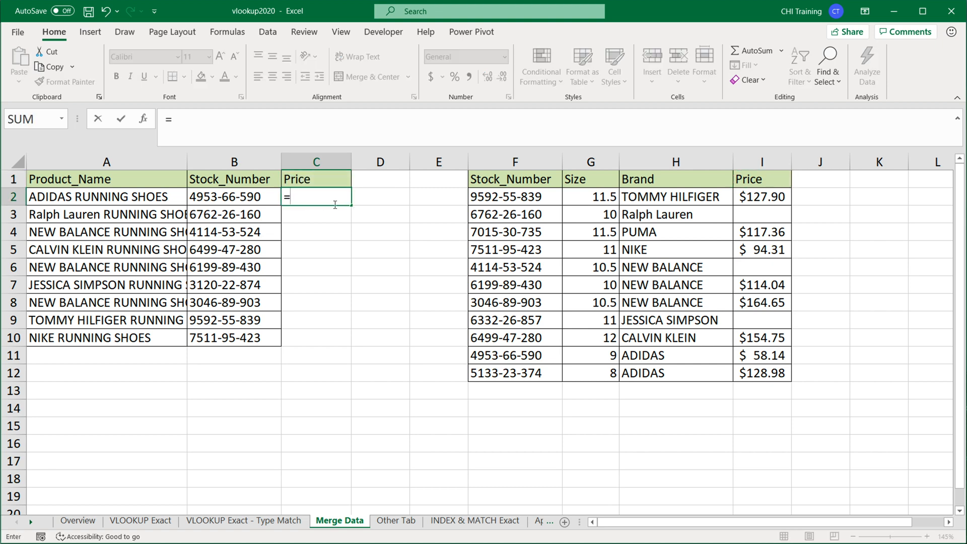
key("Escape")
left_click(109, 179)
scroll(111, 180, "up", 1, "ctrl")
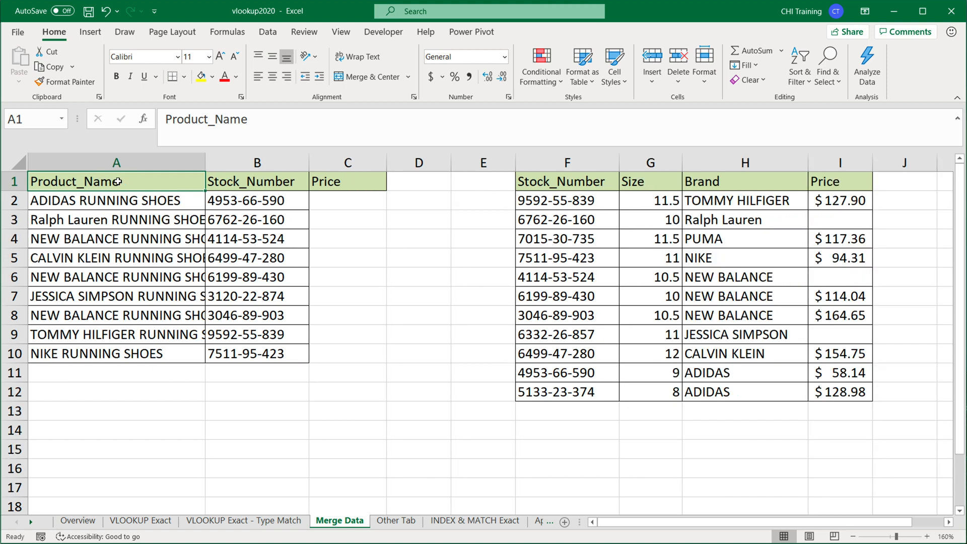
scroll(117, 181, "up", 1, "ctrl")
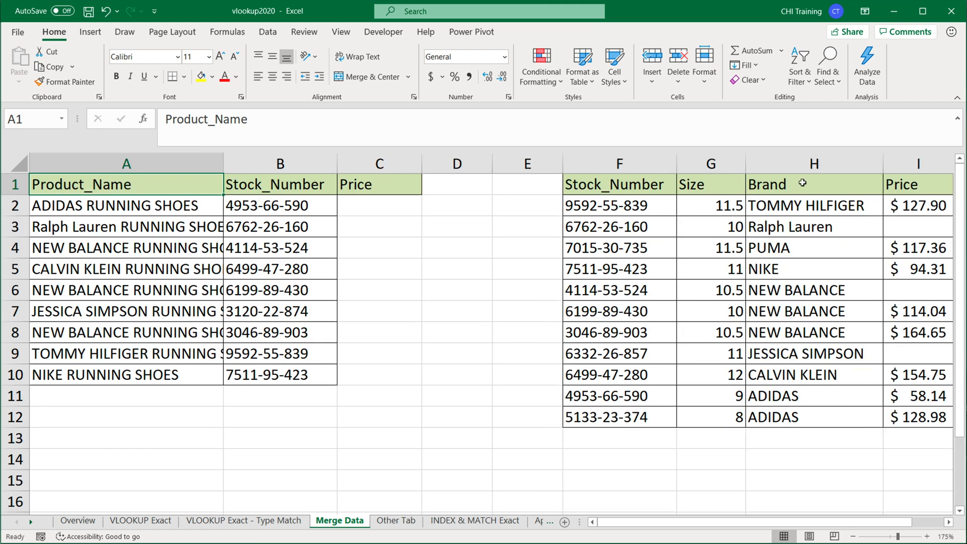
left_click_drag(745, 164, 737, 165)
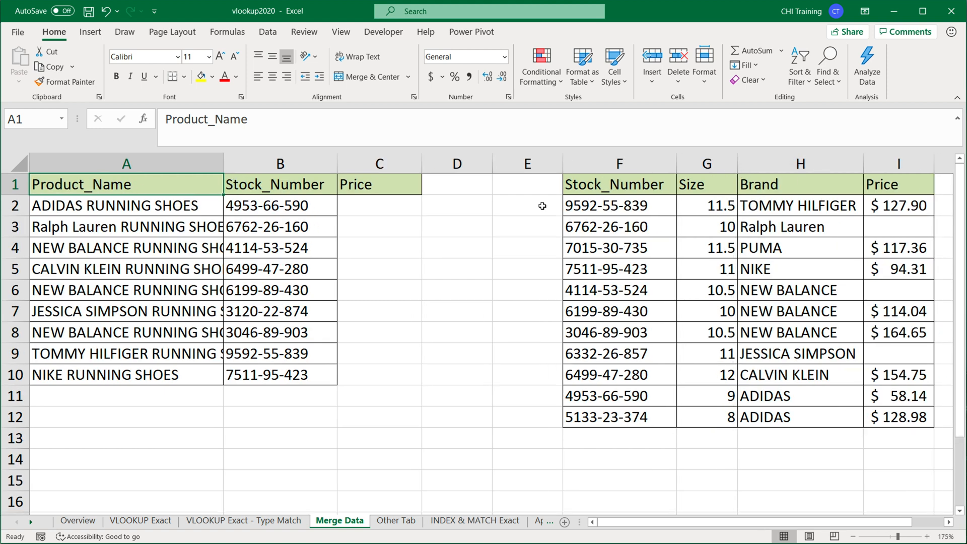
Start a VLOOKUP in C2 with B2 as the lookup value and the absolute range $F$2:$I$12 as the table array.
left_click(358, 212)
type("=vl")
key("Tab")
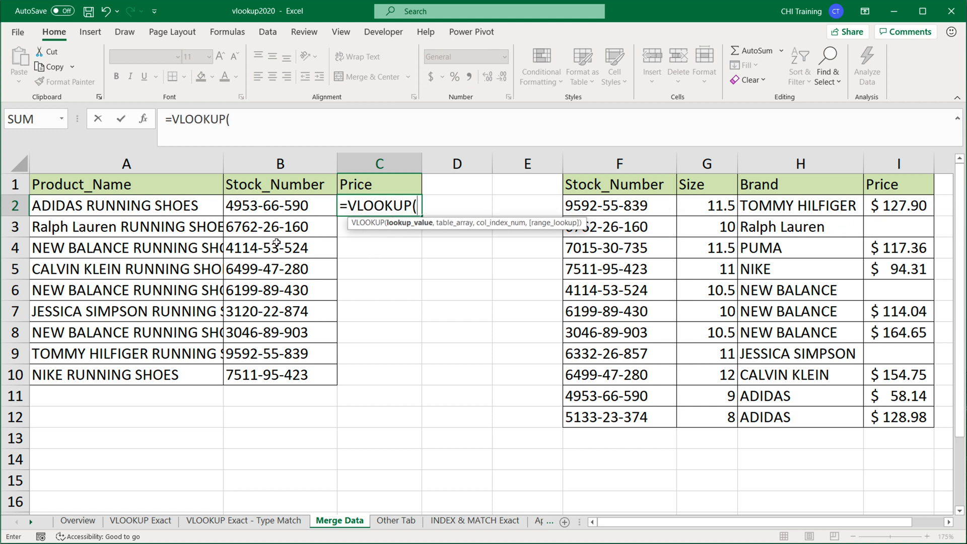
left_click(272, 212)
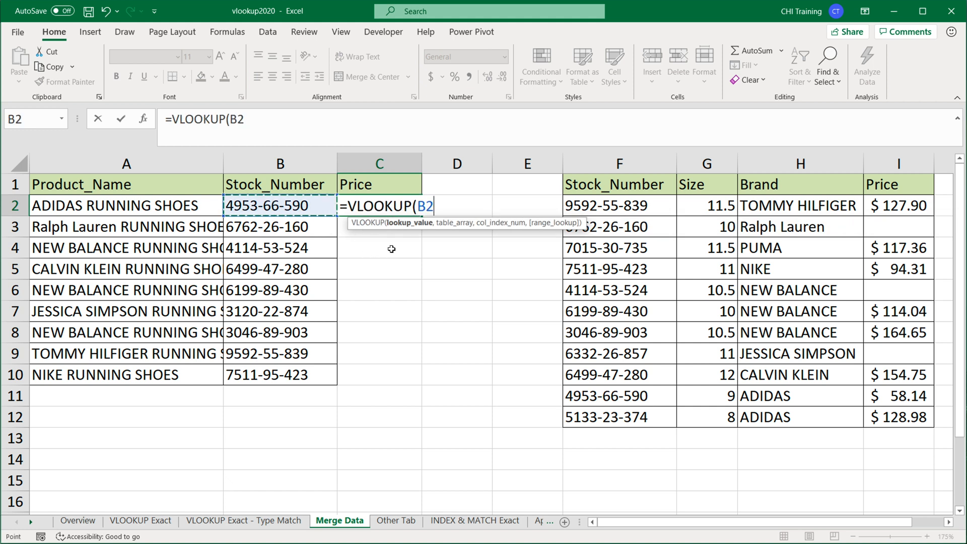
type(",")
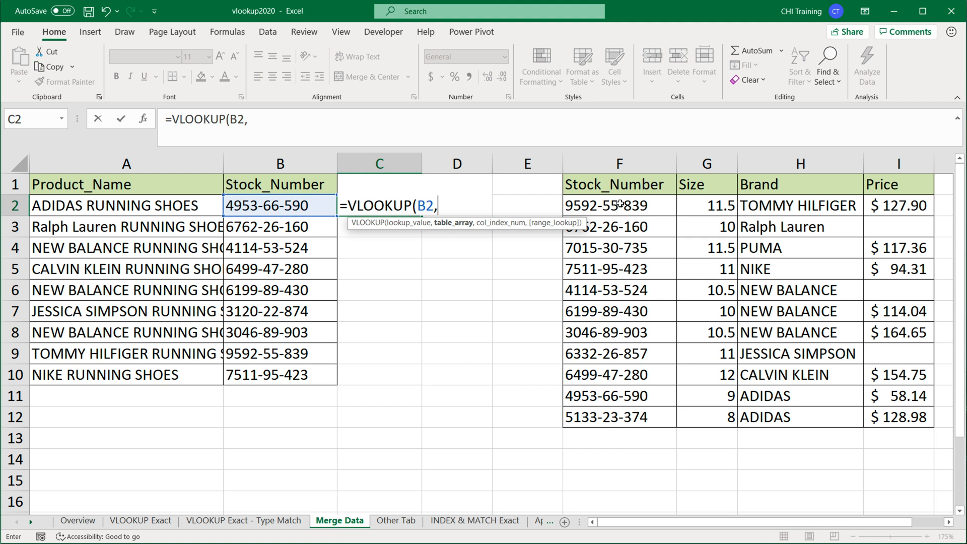
left_click_drag(613, 205, 902, 418)
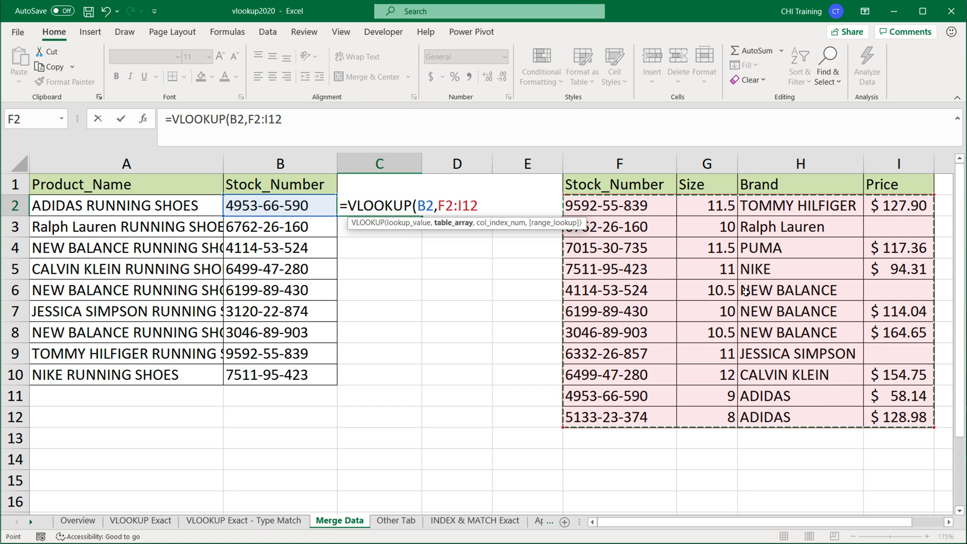
key("F4")
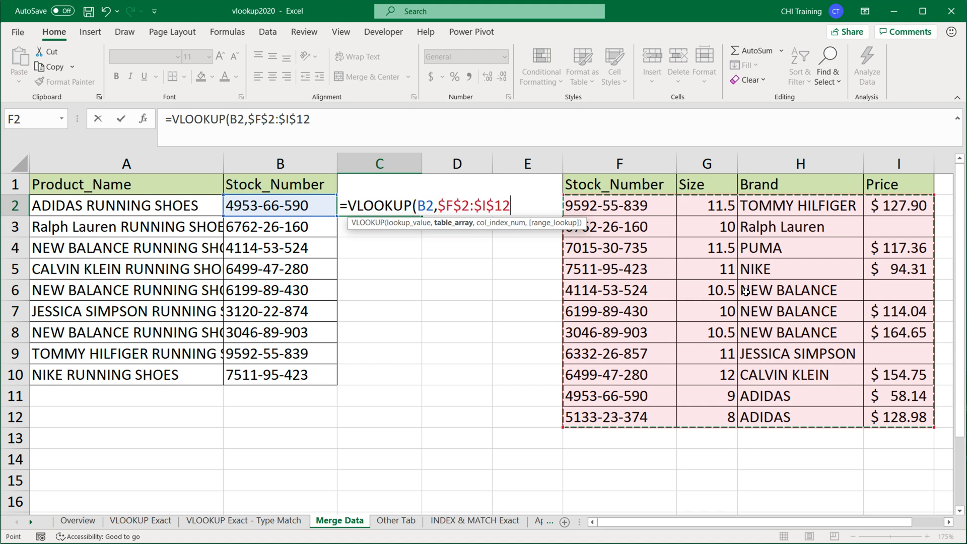
Complete the C2 VLOOKUP with column index 4 and exact match 0, and enter it.
type(",")
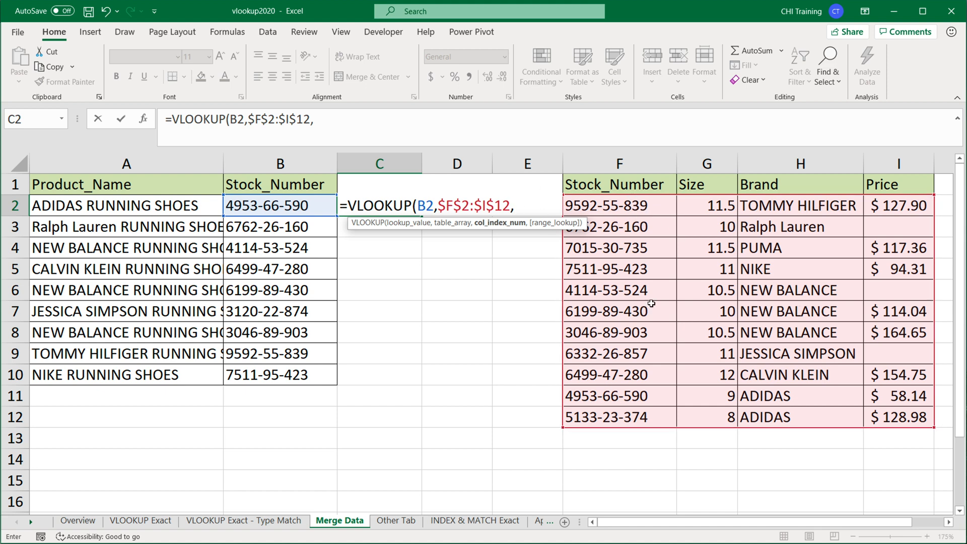
type("4,")
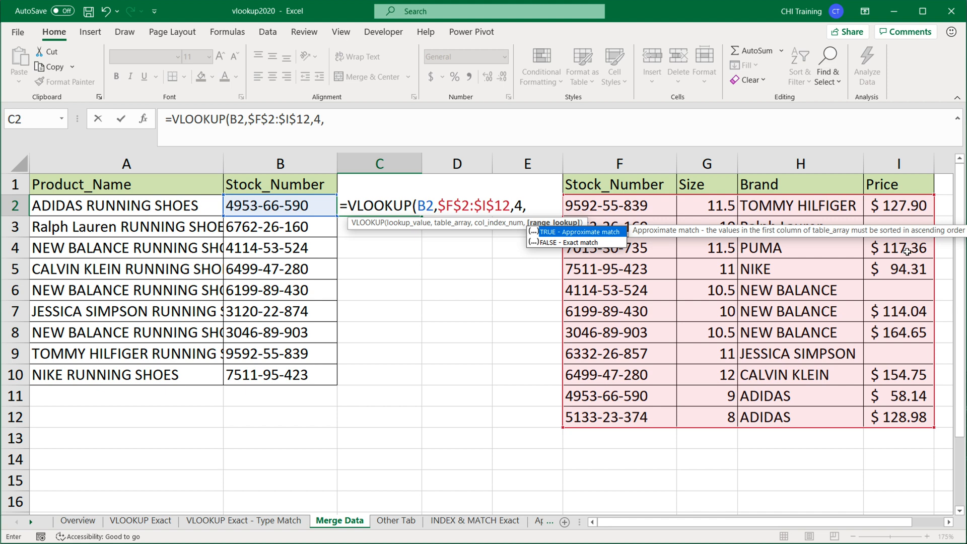
type("0)")
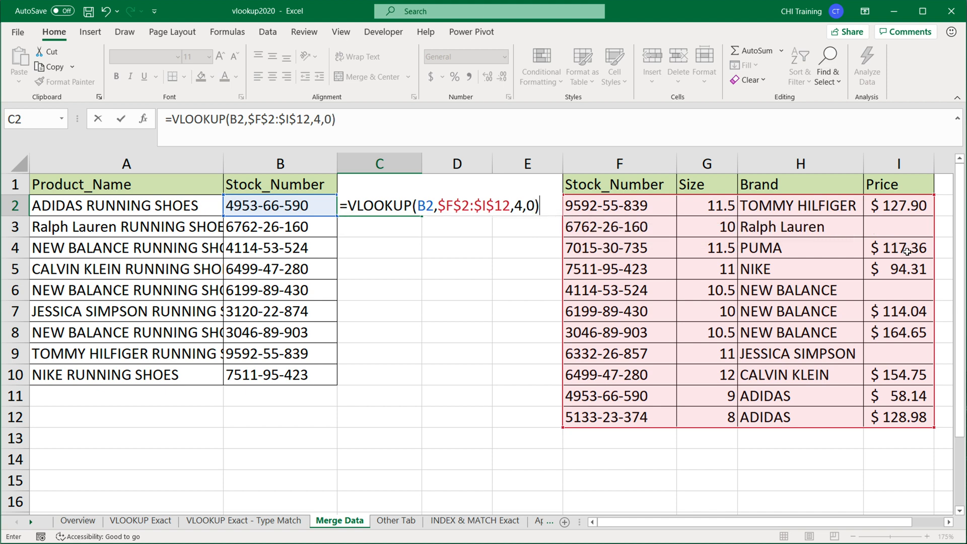
key("Return")
Check the C2 price against its stock number in row 11 of the lookup table, and fill the formula down to C10.
left_click(414, 205)
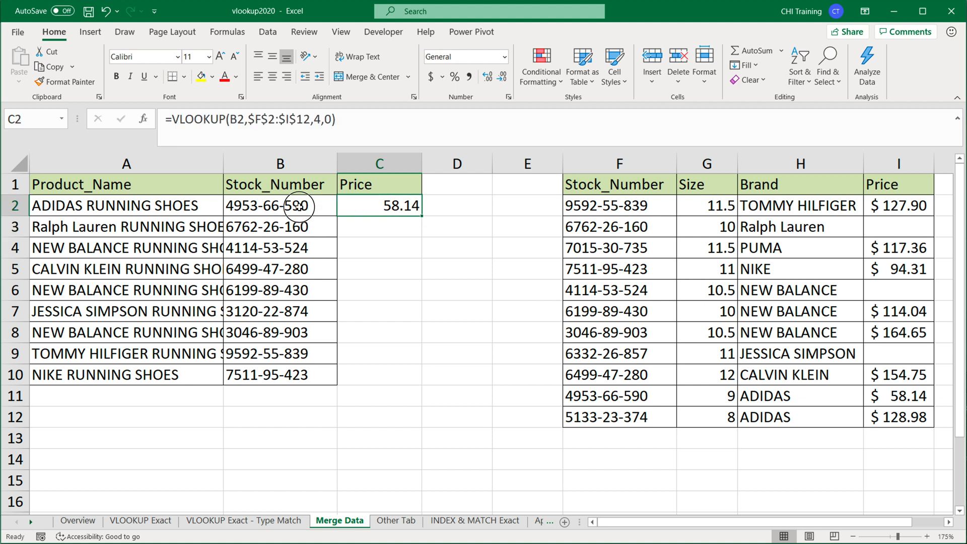
left_click(299, 207)
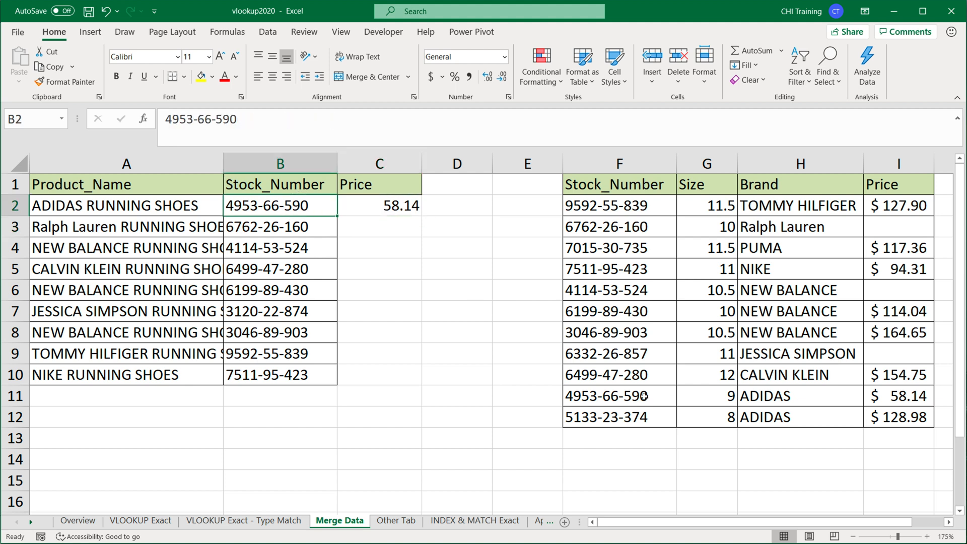
left_click(637, 398)
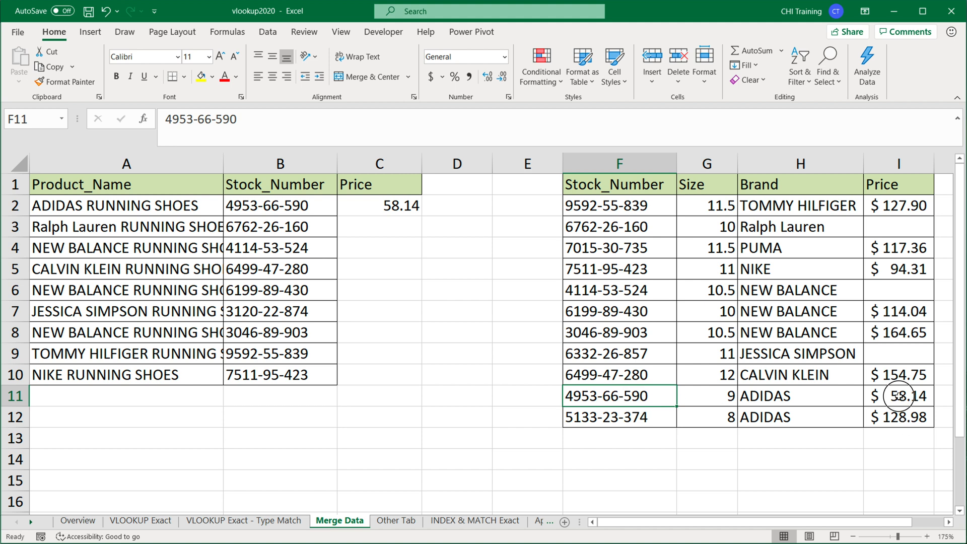
left_click(900, 396)
left_click(403, 206)
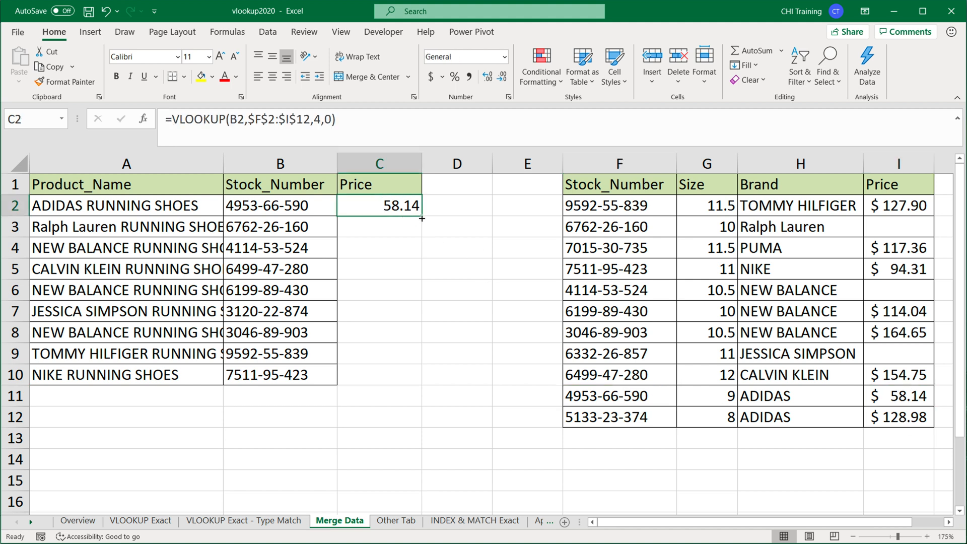
left_click_drag(416, 220, 401, 387)
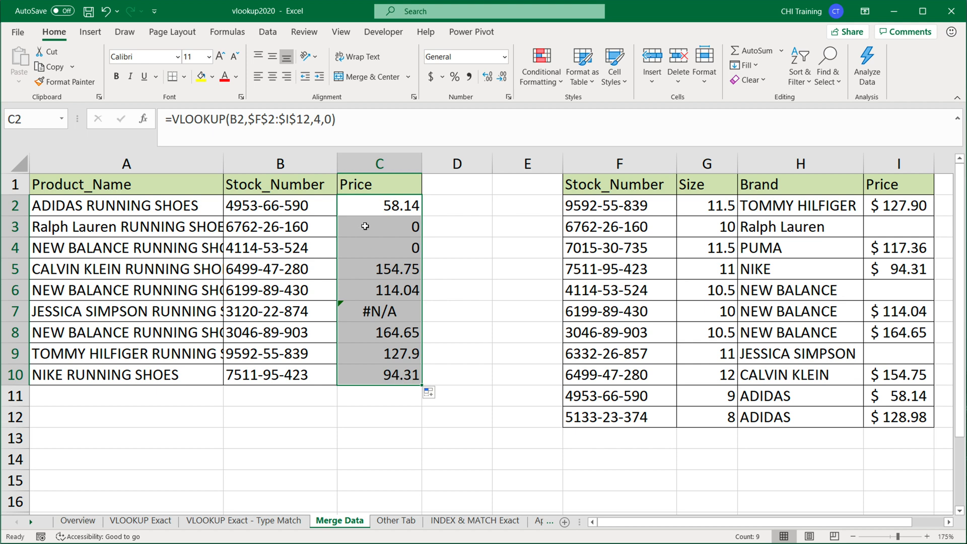
Trace the C3 and C4 lookups from their stock numbers to the matching rows and Price cells I3 and I6.
left_click(387, 228)
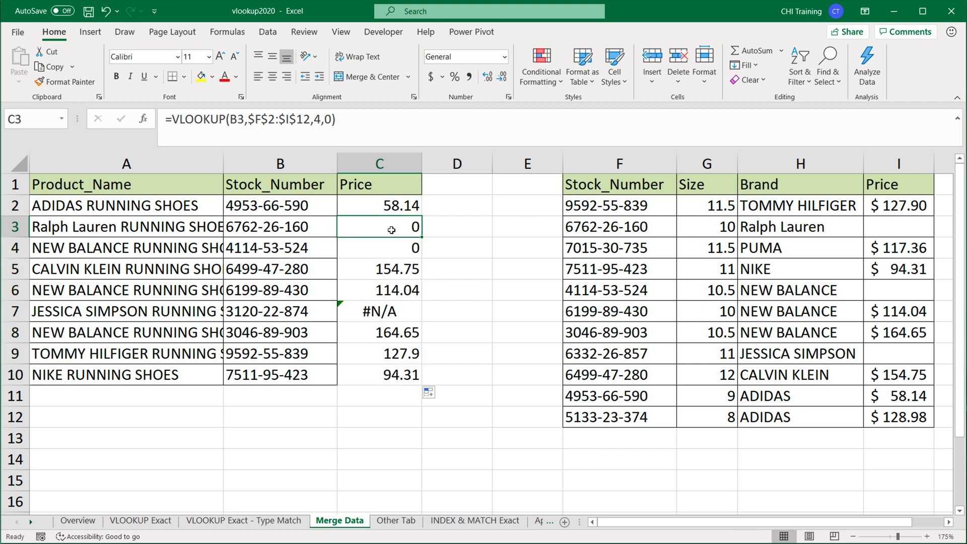
left_click(272, 229)
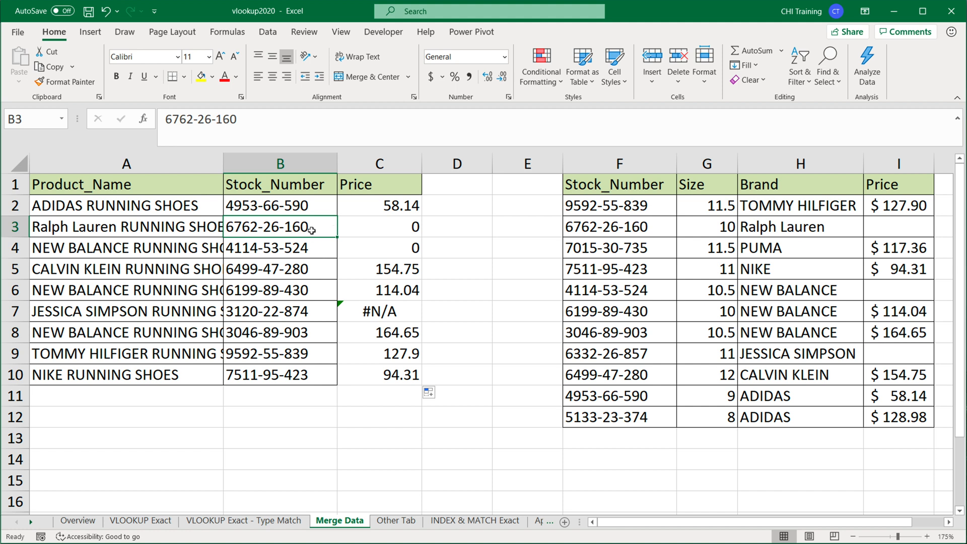
left_click(625, 228)
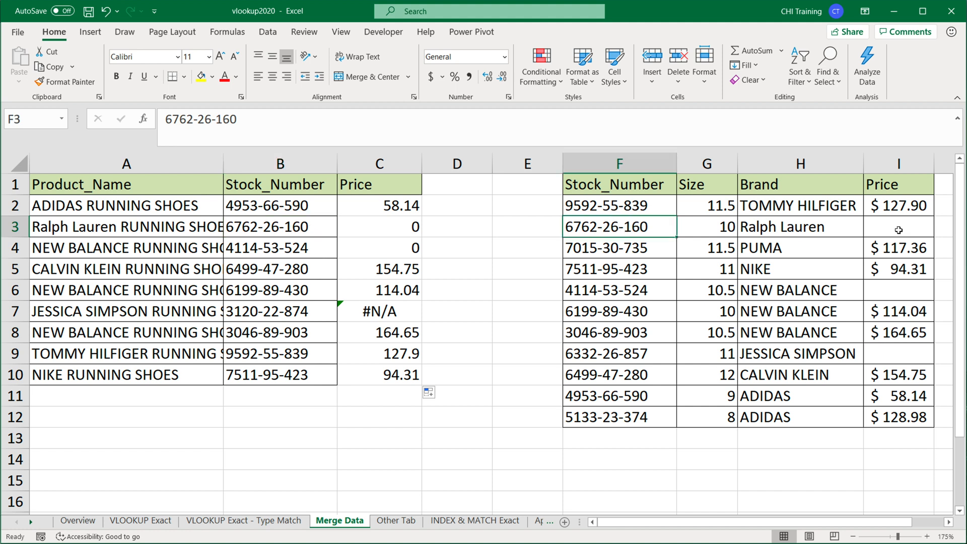
left_click(899, 229)
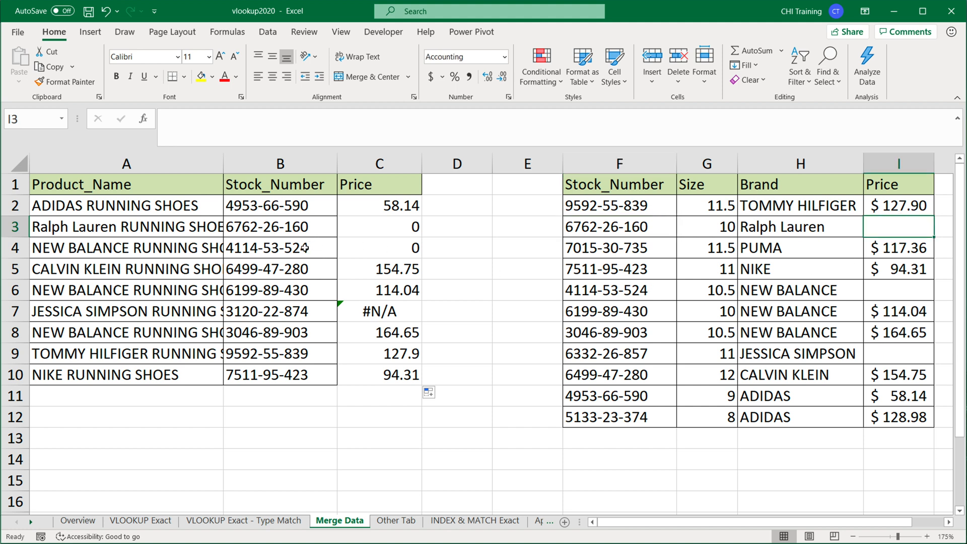
left_click(304, 248)
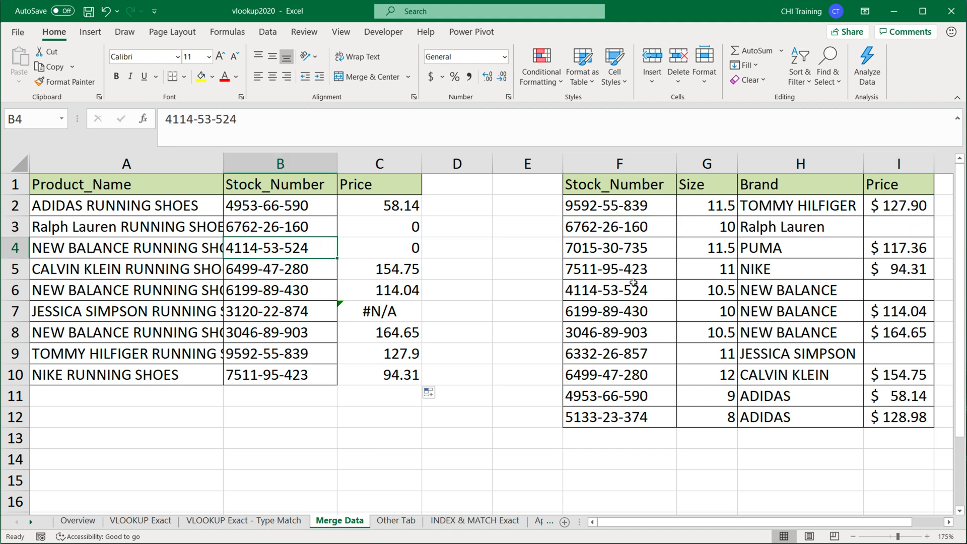
left_click(634, 283)
key("ctrl+b")
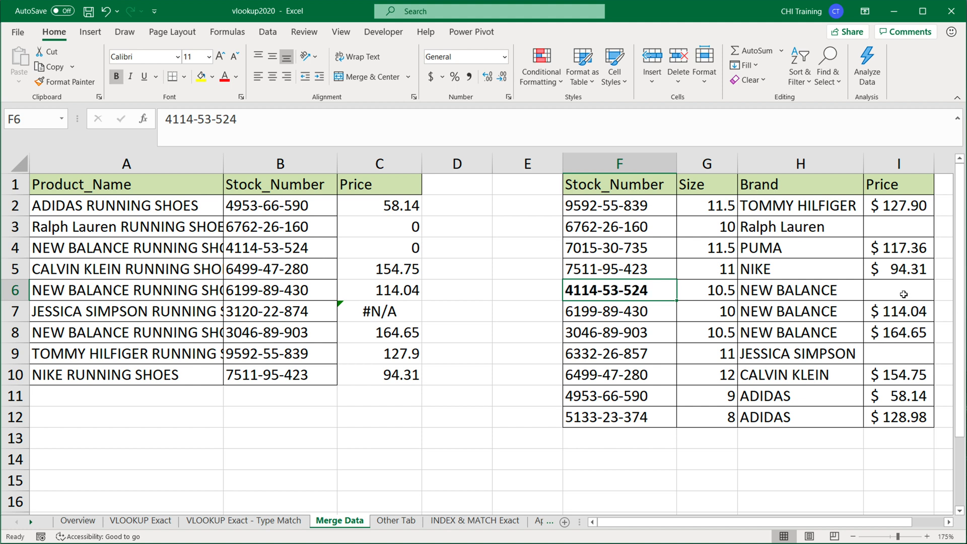
left_click(904, 294)
left_click(641, 294)
key("ctrl+b")
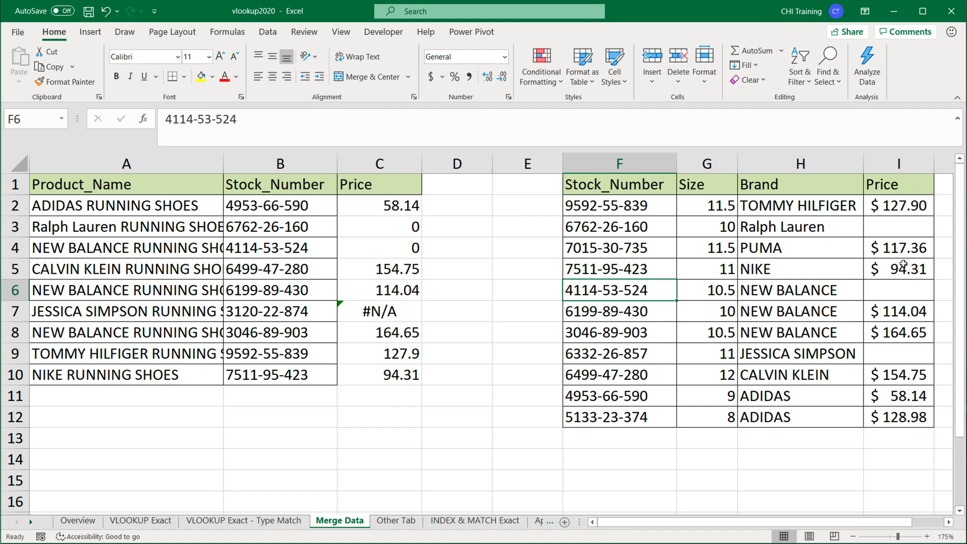
Compare the results in C3:C4 with C7 by checking stock numbers B7 and B4 against F2:F12.
left_click_drag(406, 225, 408, 250)
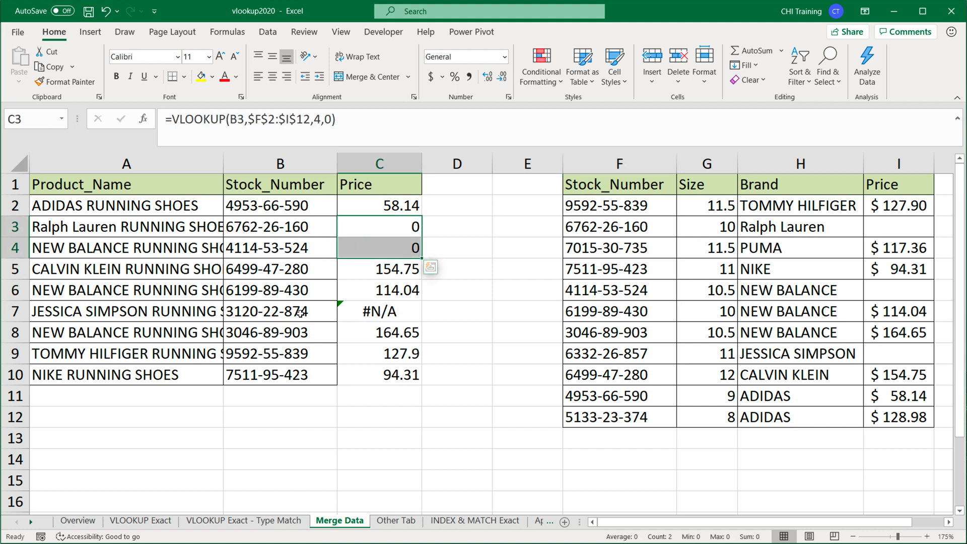
left_click(301, 313)
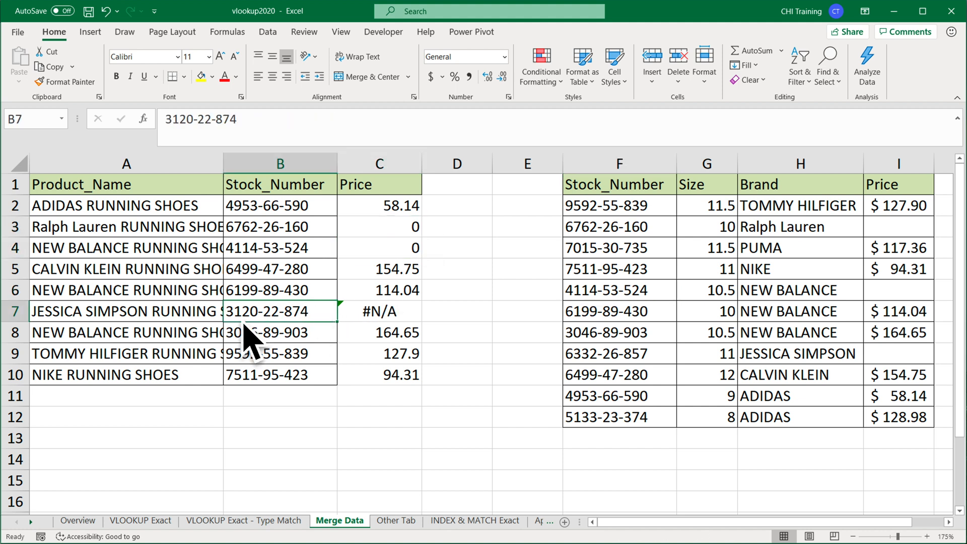
left_click_drag(645, 205, 638, 413)
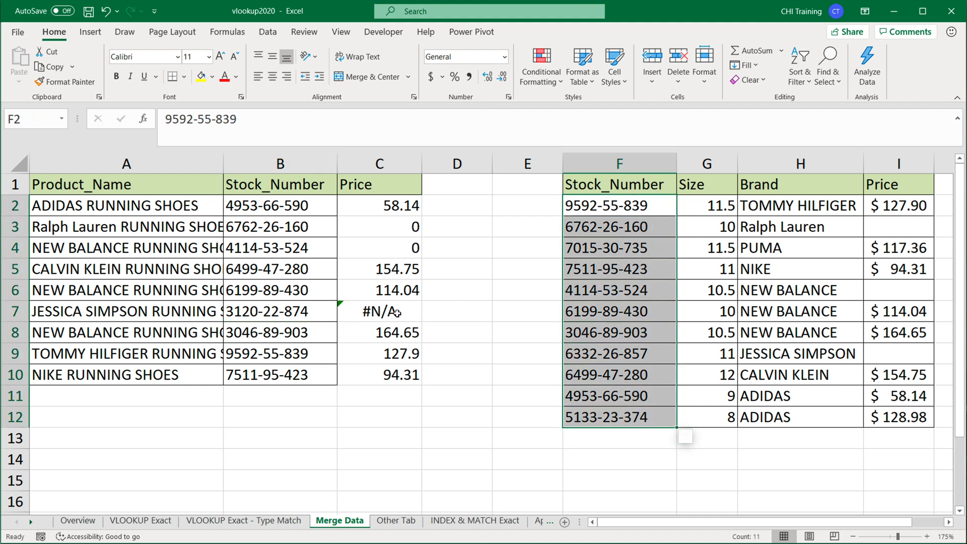
left_click(396, 313)
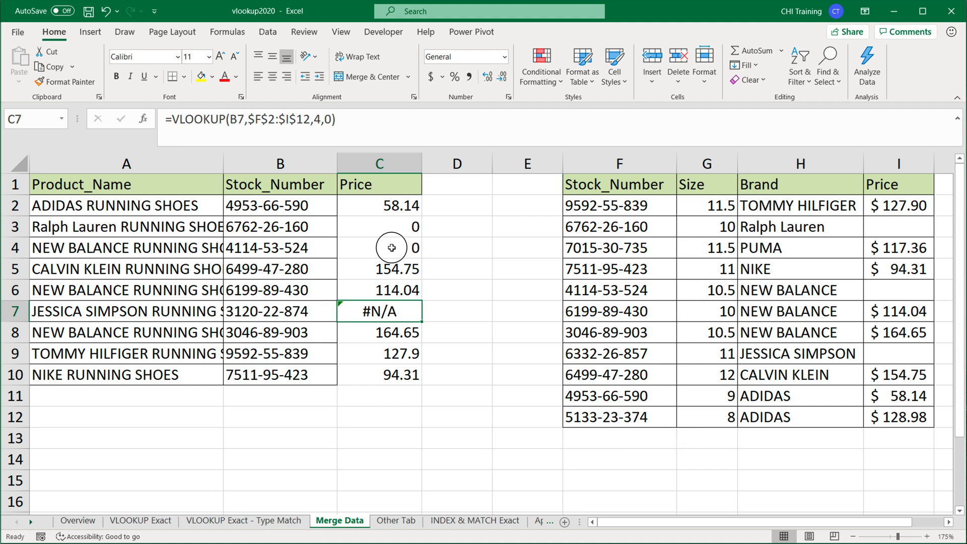
left_click(392, 247)
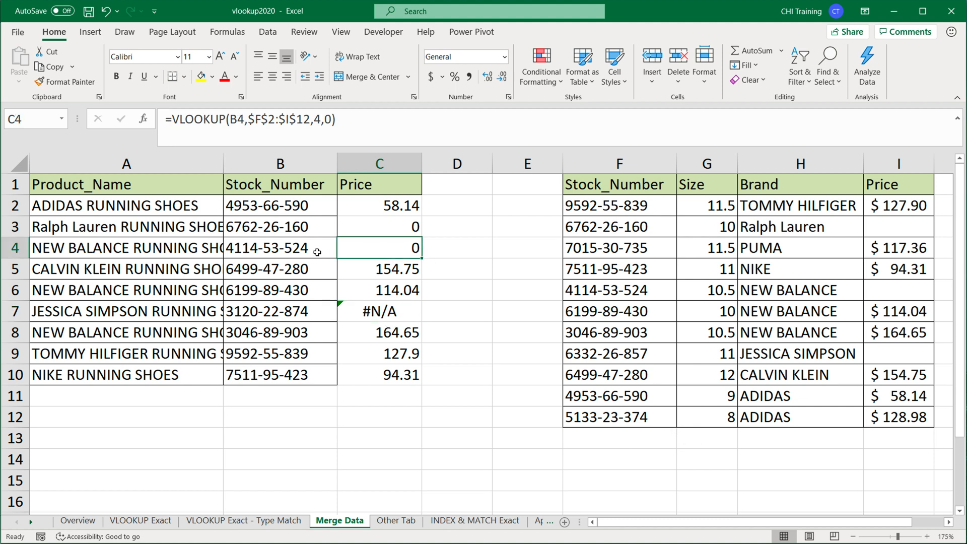
left_click(315, 251)
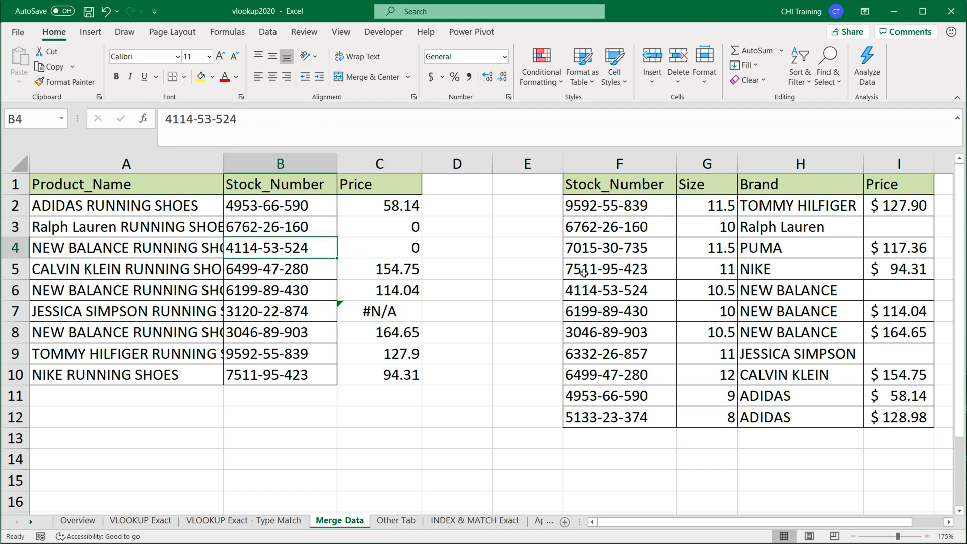
Trace stock number 4114-53-524 in F6 to its Price cell I6, and compare it with the lookup formula in C7.
left_click(645, 291)
left_click(891, 288)
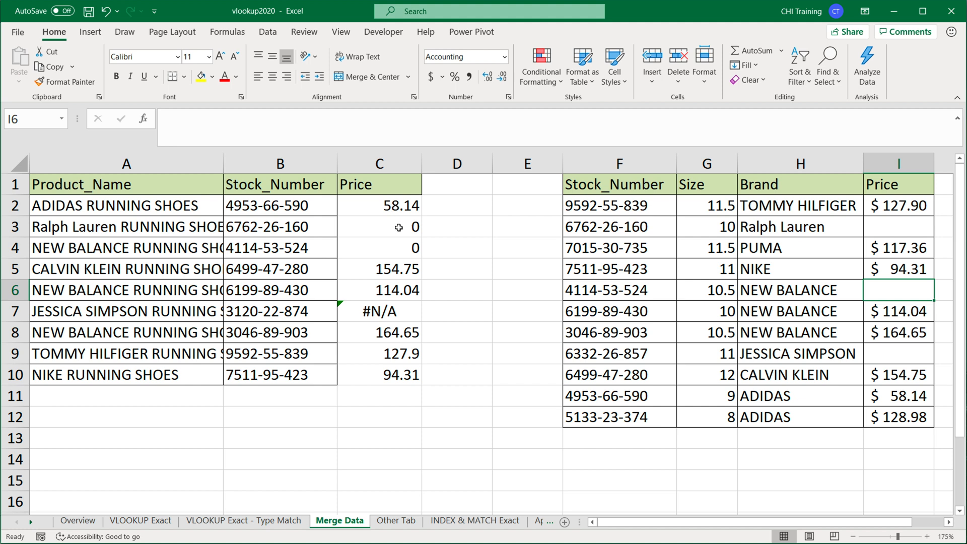
left_click(388, 314)
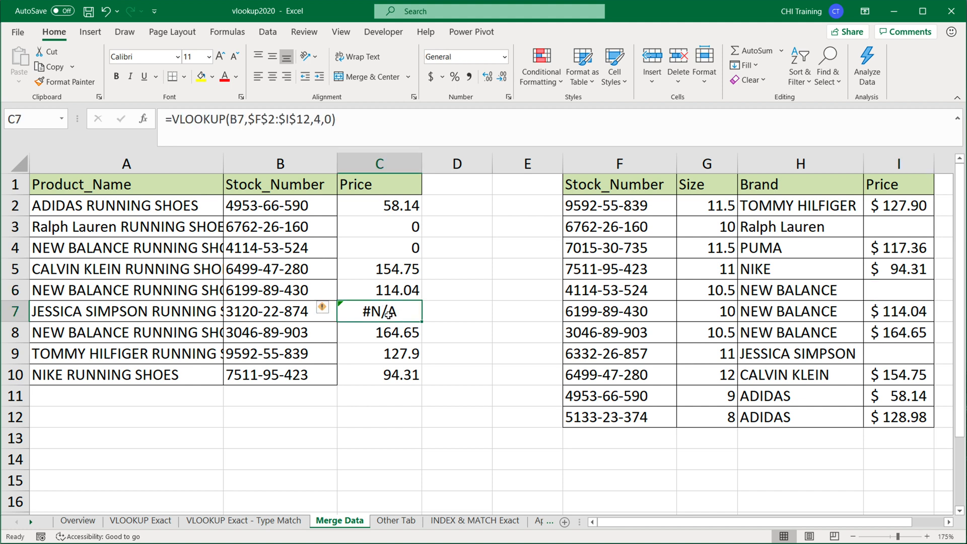
Wrap the VLOOKUP in C2 in an IF that tests whether it equals 0 and returns "" if true.
left_click(380, 206)
double_click(380, 206)
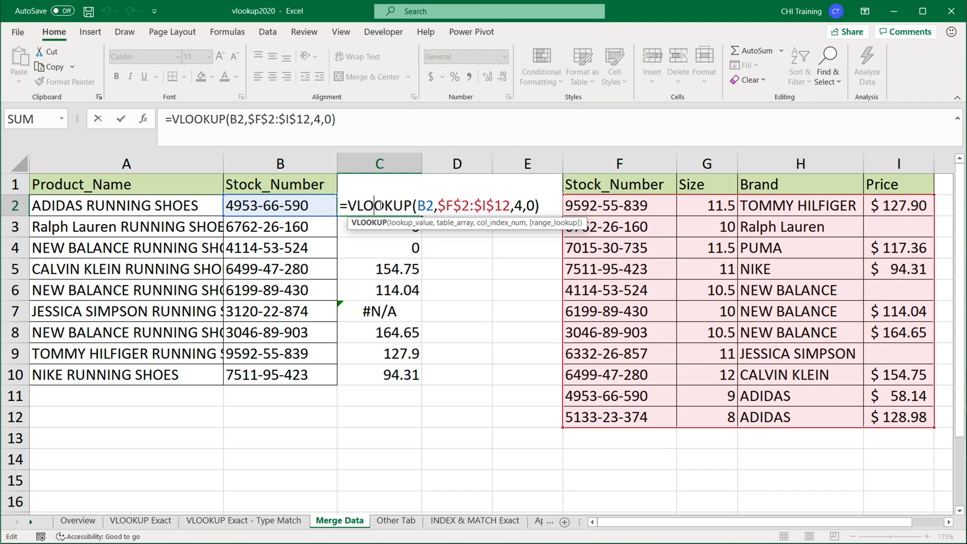
left_click(346, 208)
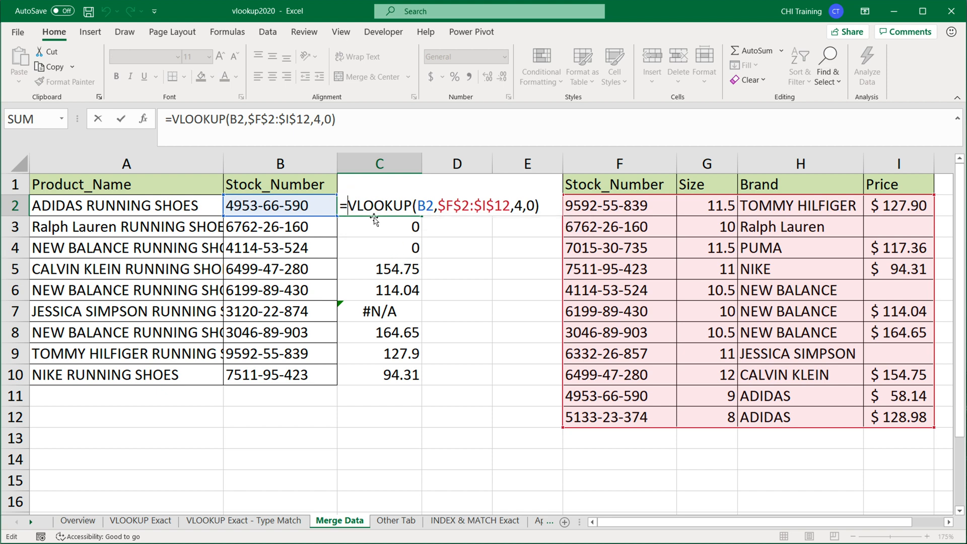
type("IF(")
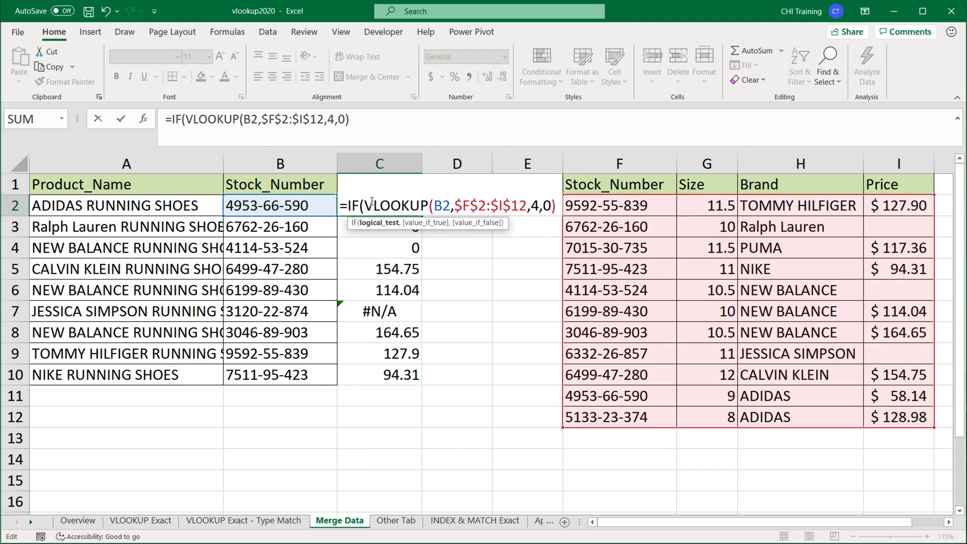
left_click_drag(367, 205, 557, 206)
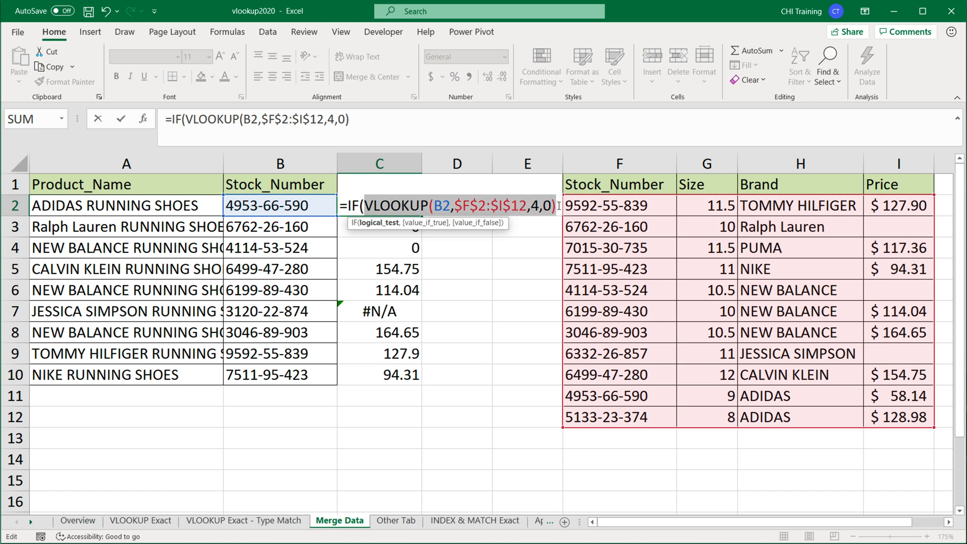
left_click(560, 207)
type("=")
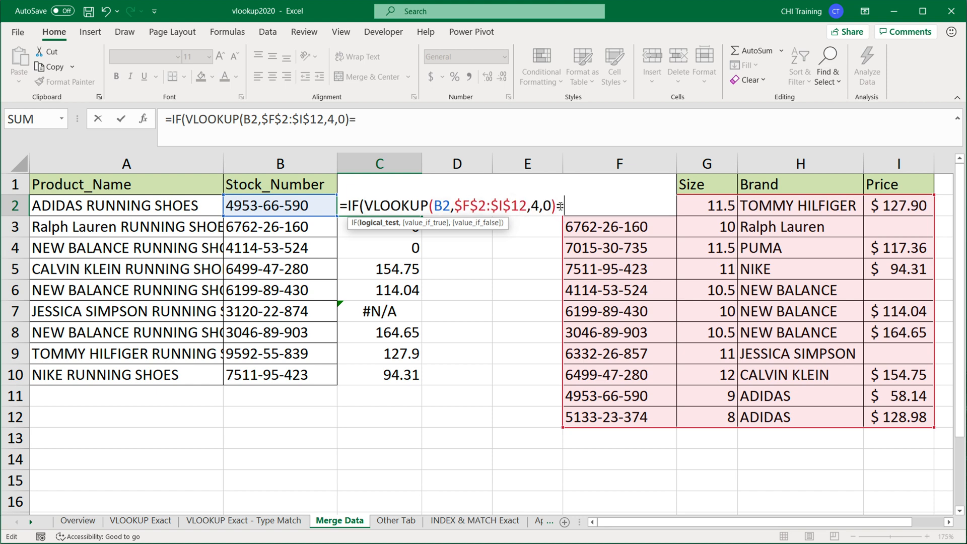
type("0,")
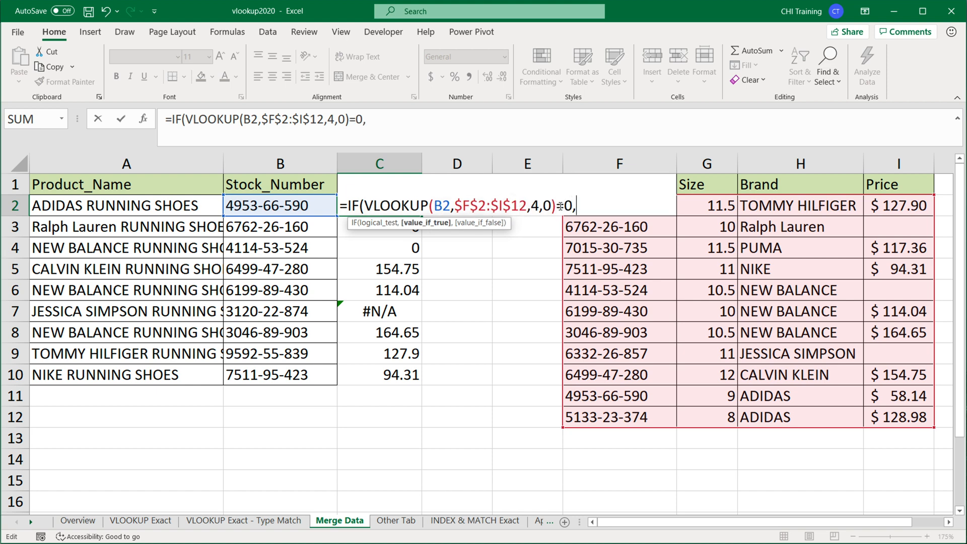
type("\"\",")
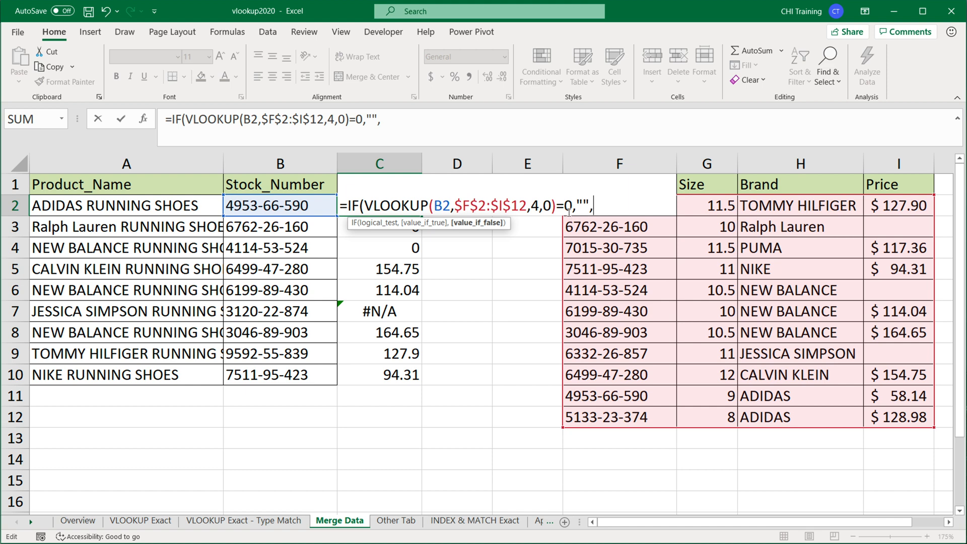
Reuse VLOOKUP(B2,$F$2:$I$12,4,0) as the IF's value_if_false in C2, close the formula and enter it.
left_click_drag(555, 206, 368, 205)
key("ctrl+c")
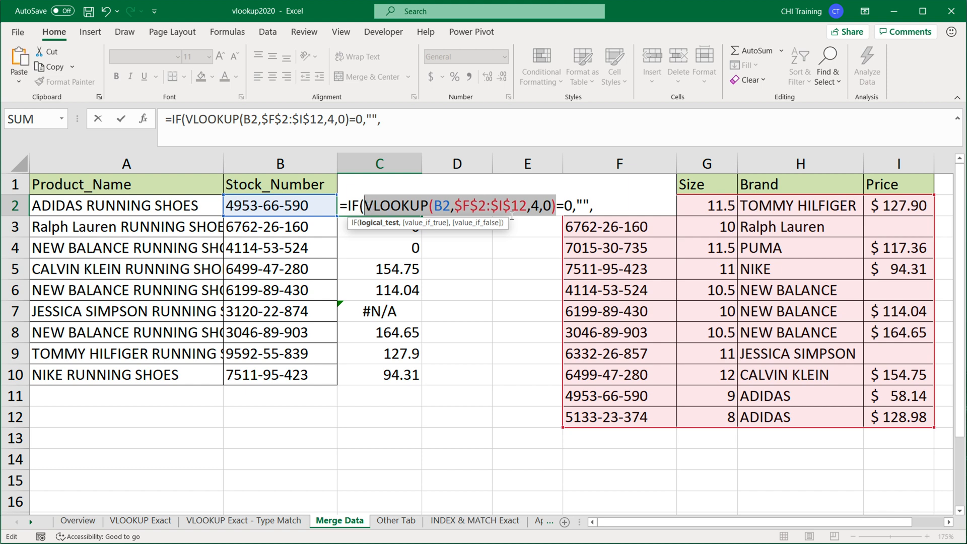
left_click(607, 206)
key("ctrl+v")
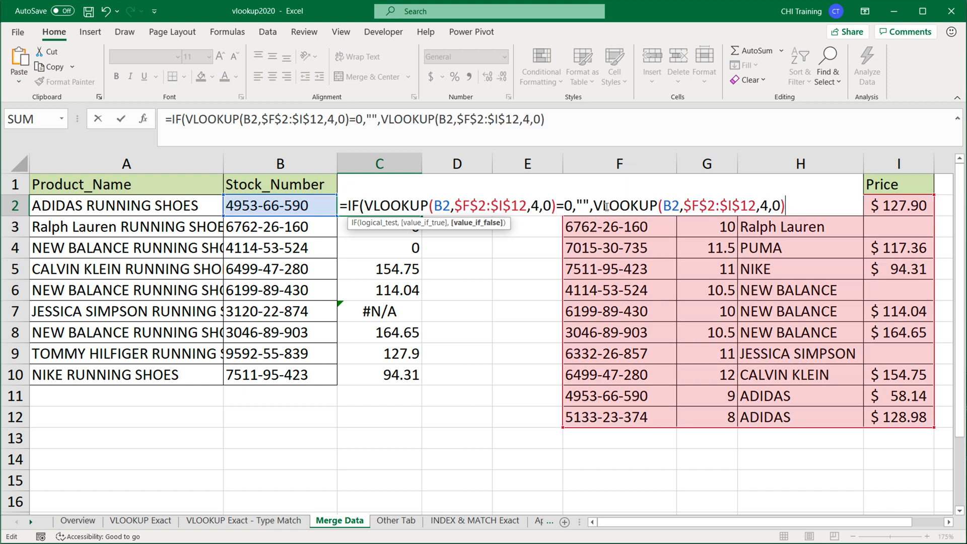
type(")")
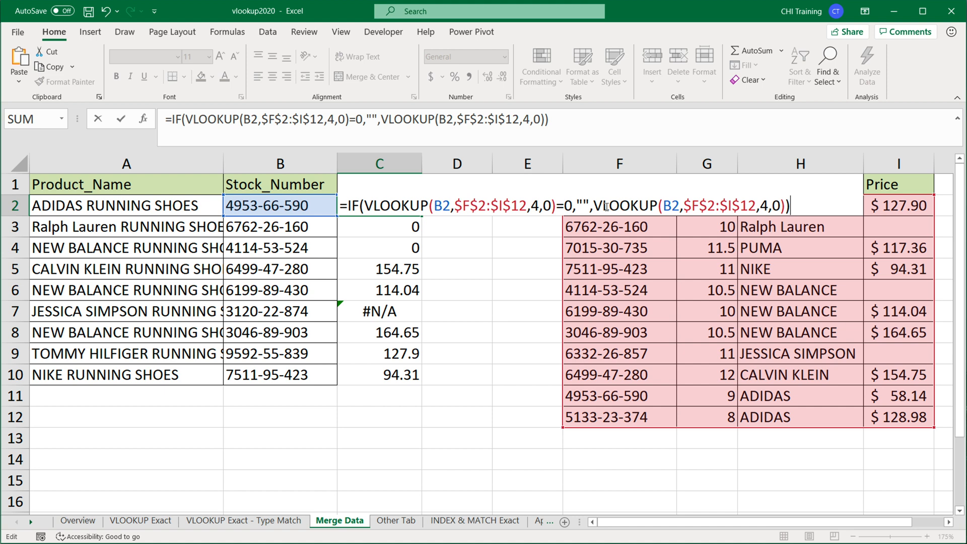
key("Return")
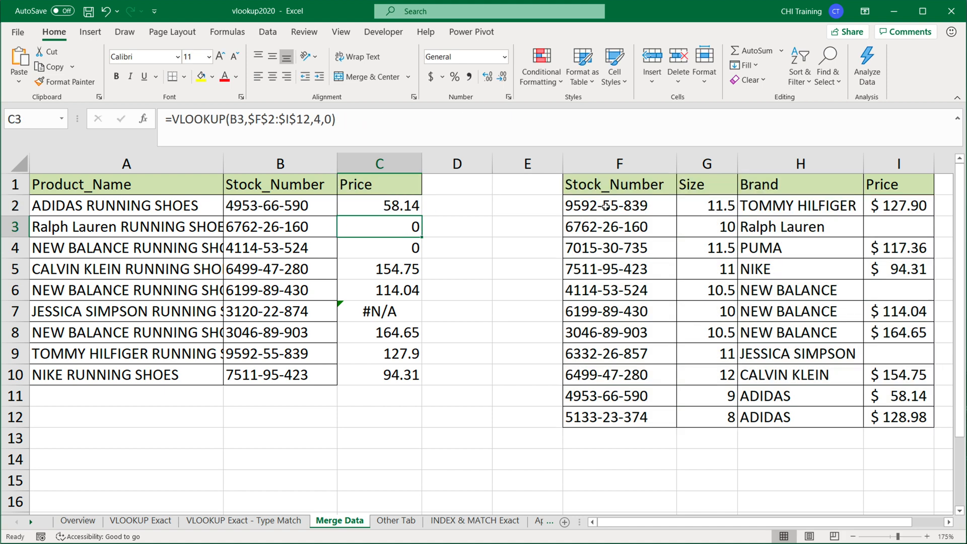
Fill the IF formula from C2 down to C10 and check the results in C3:C4.
left_click(412, 205)
left_click_drag(422, 215, 423, 381)
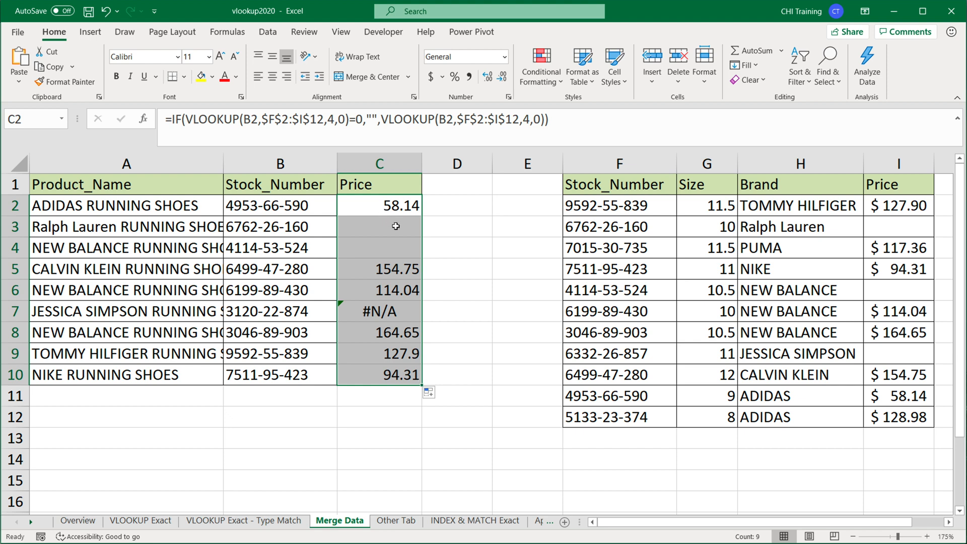
left_click_drag(396, 226, 398, 246)
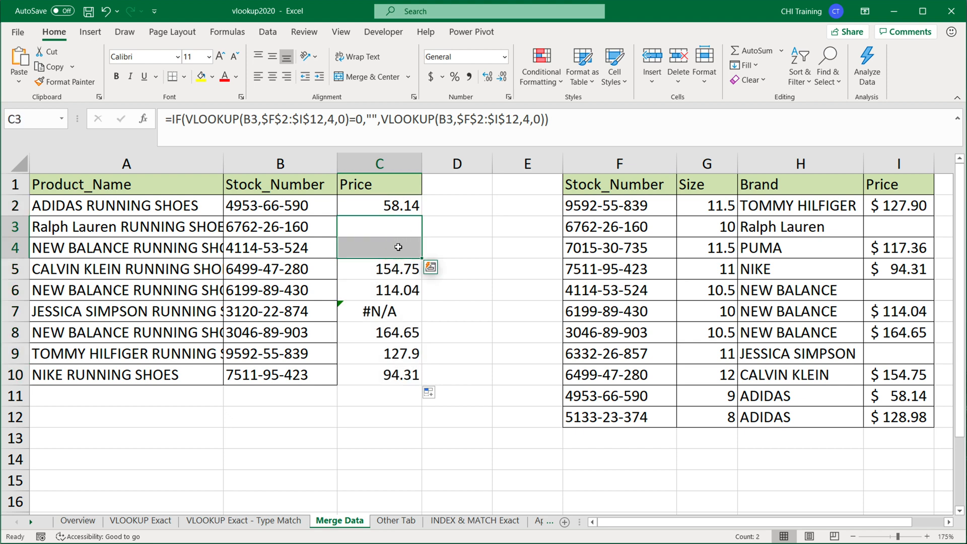
Wrap the C2 formula in IFERROR with "Unknown" as the value_if_error, and enter it.
double_click(391, 208)
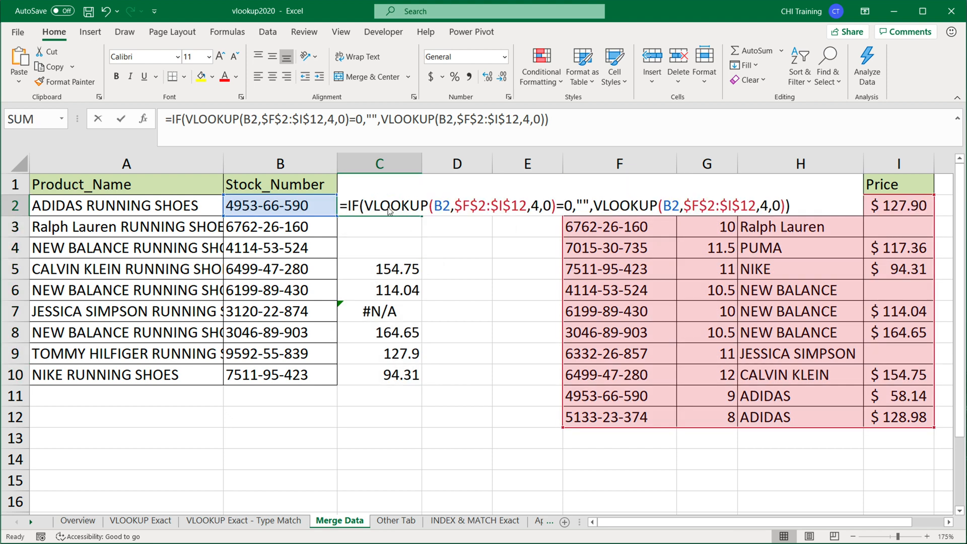
double_click(567, 207)
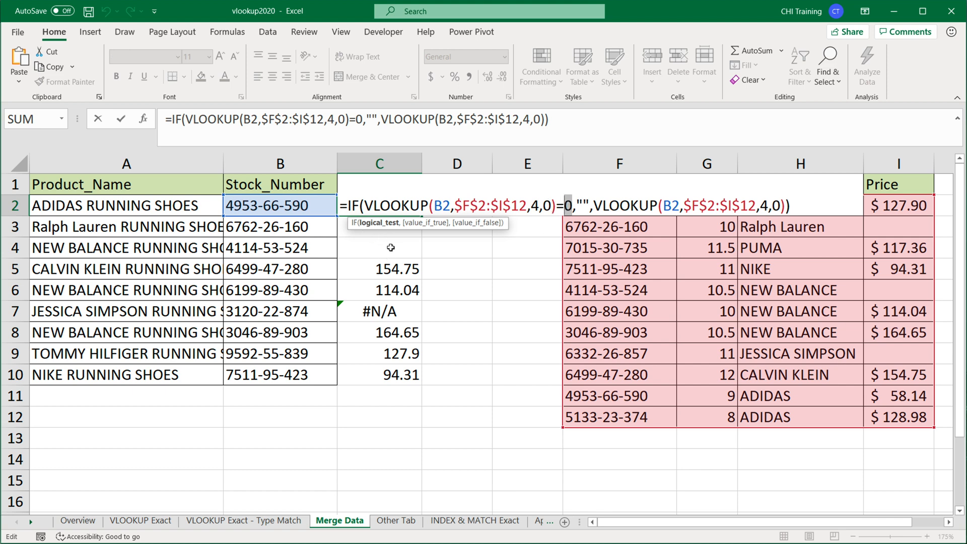
left_click(351, 205)
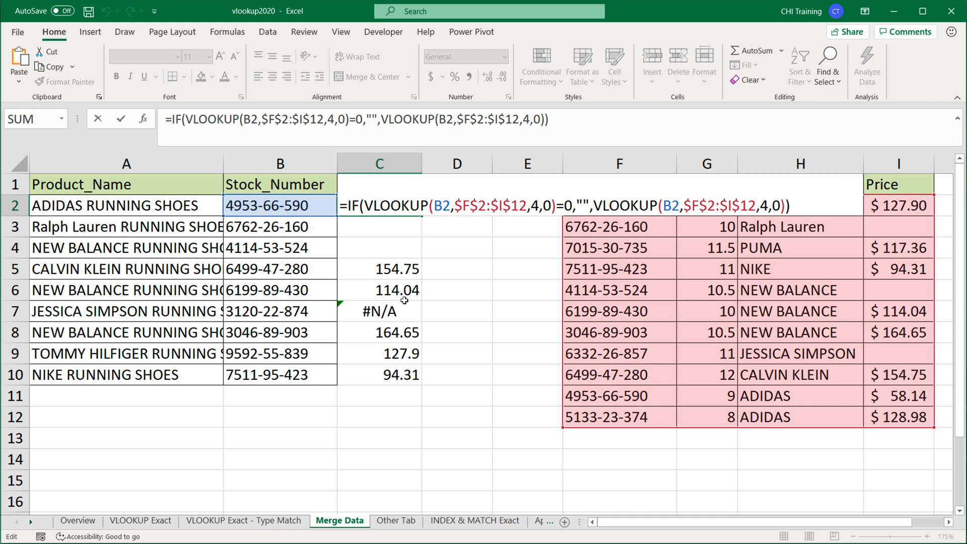
type("IFERROR(")
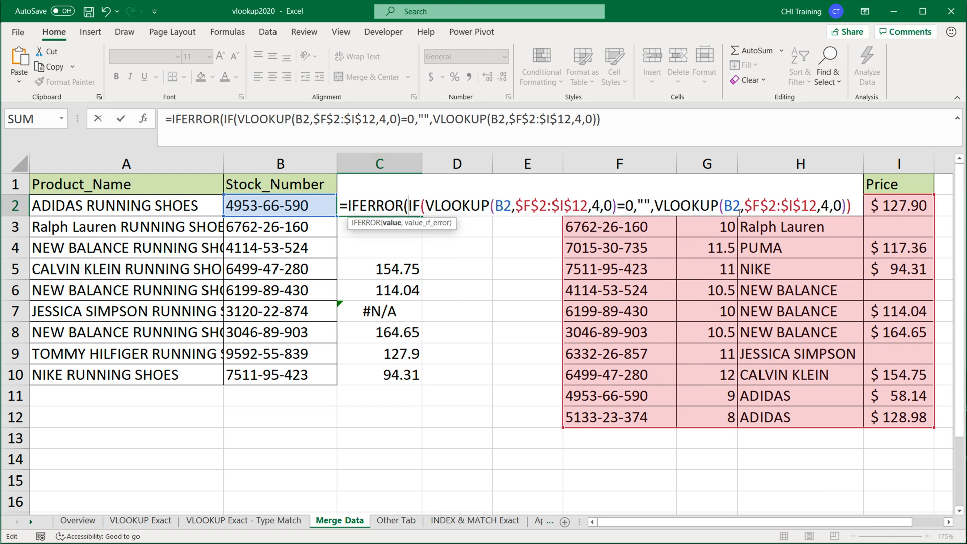
left_click(855, 206)
type(",")
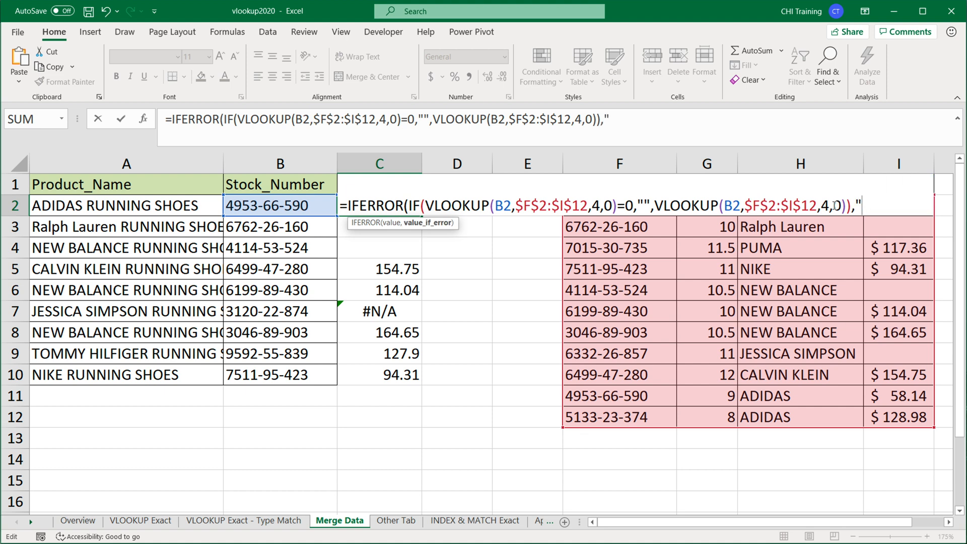
type("\"Unknown\")")
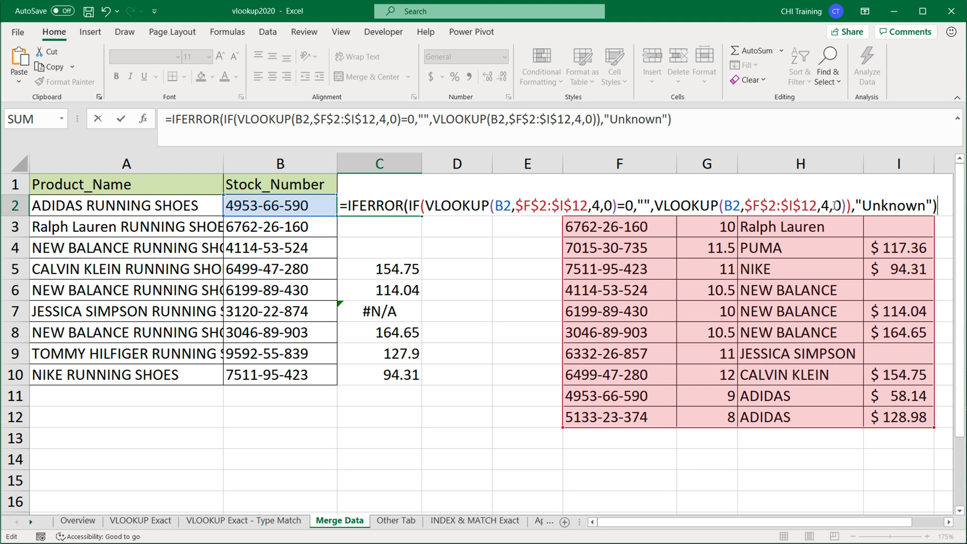
key("Return")
Fill the IFERROR formula from C2 down to C10 and check the results in C3:C4 and C7.
left_click(396, 204)
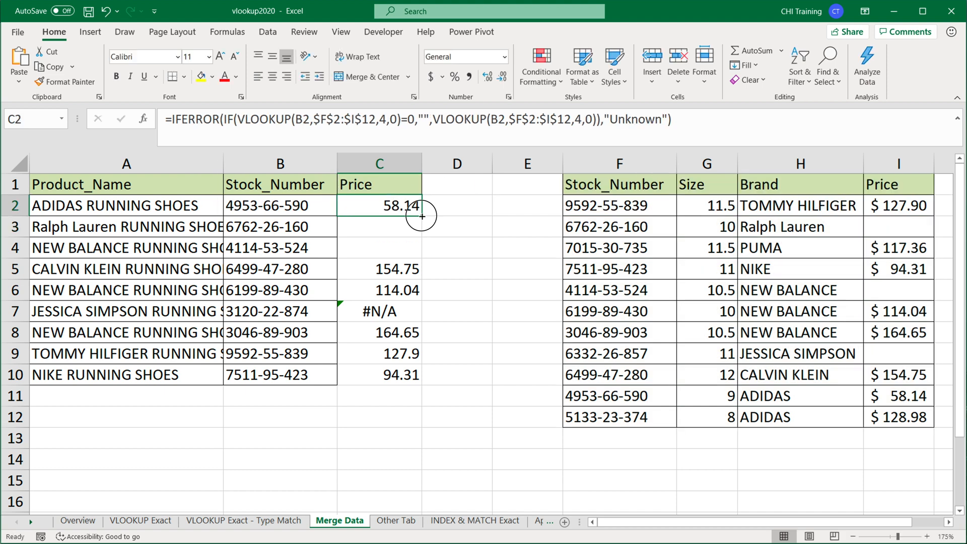
left_click_drag(422, 215, 426, 383)
left_click_drag(388, 229, 387, 251)
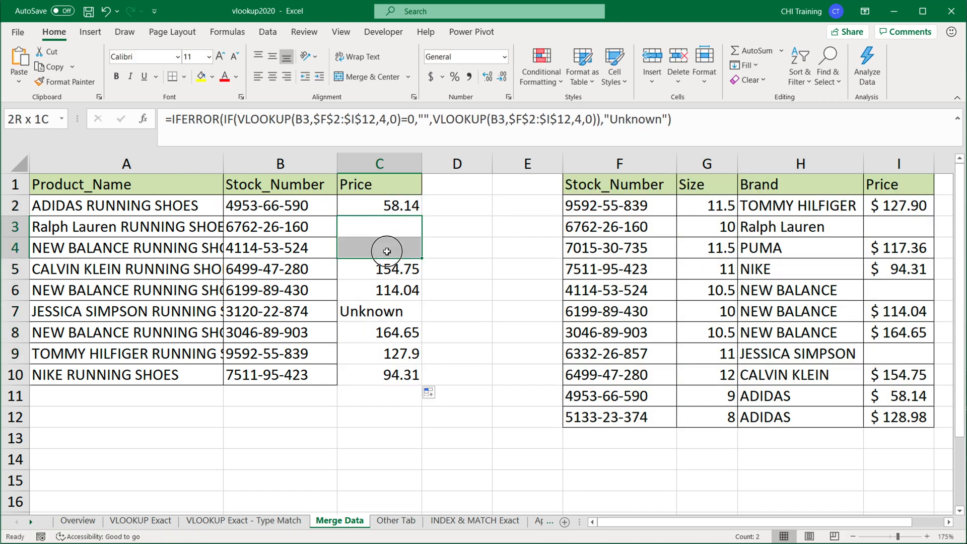
left_click(394, 313)
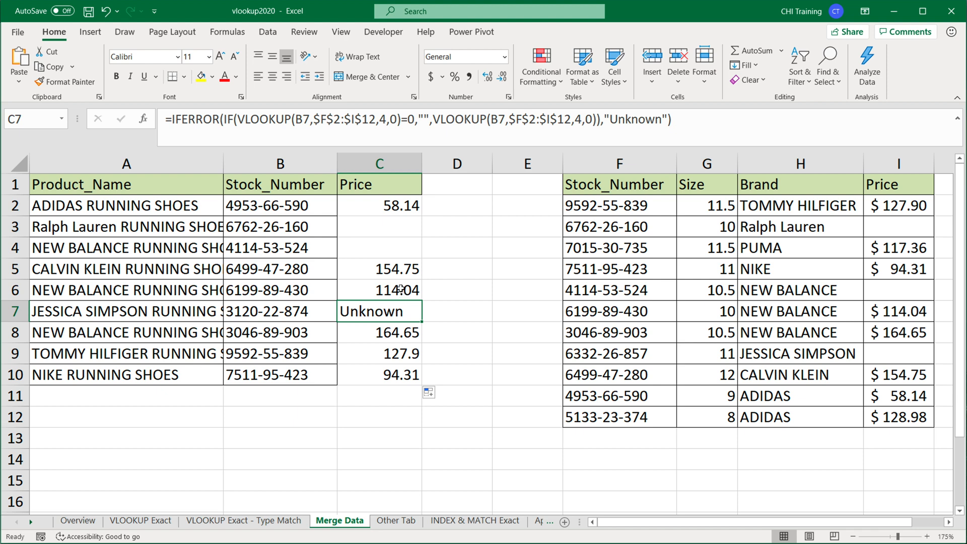
Review the two repeated VLOOKUPs in C2, and start a LET function before IFERROR with price as its first name.
double_click(385, 210)
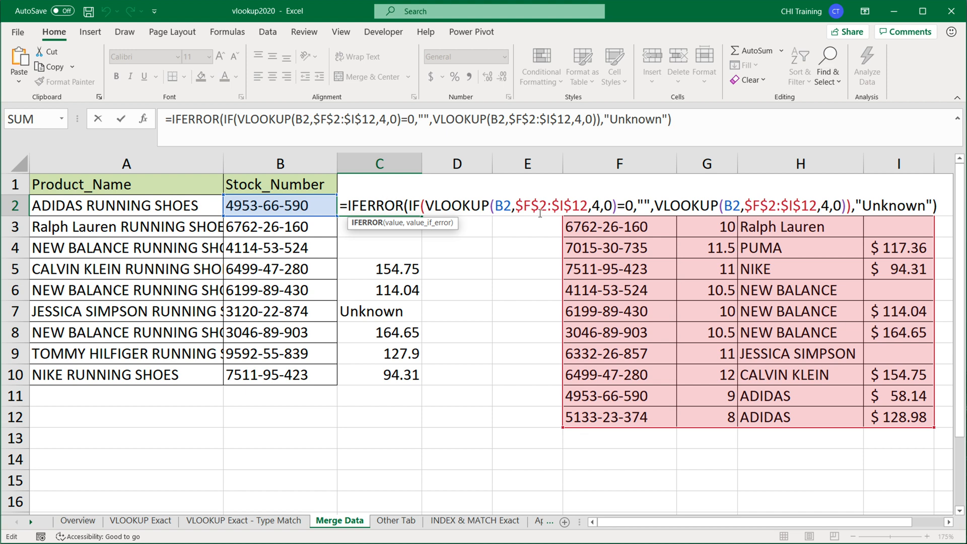
left_click_drag(427, 206, 848, 208)
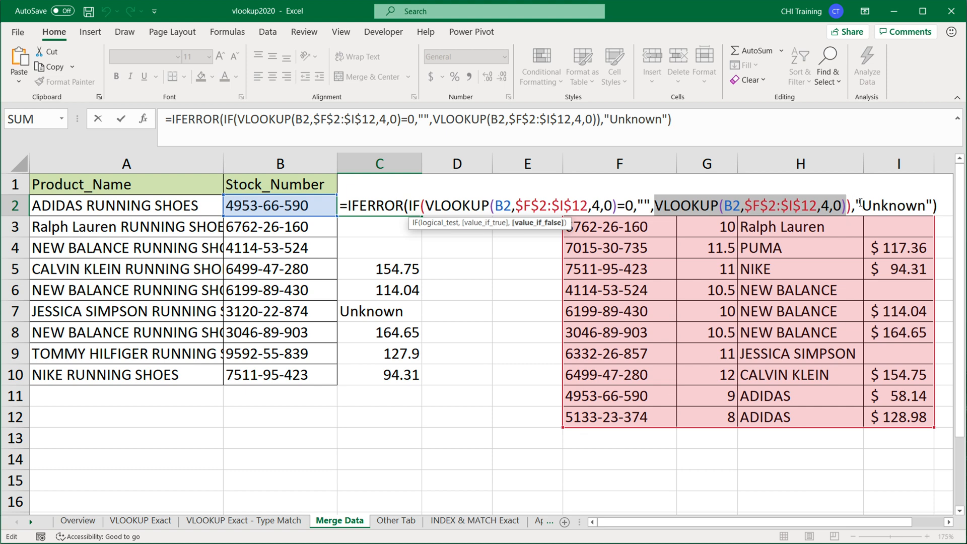
left_click_drag(619, 206, 426, 207)
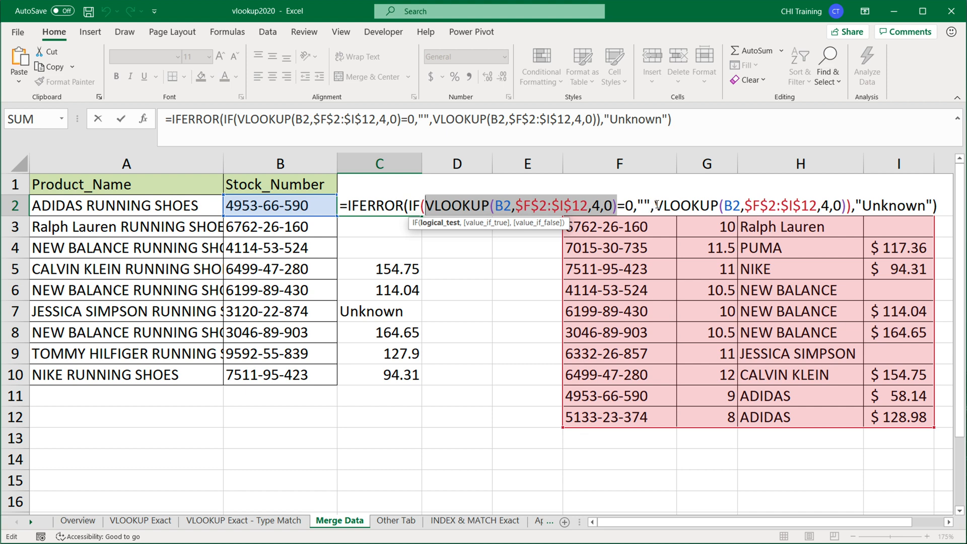
left_click_drag(655, 205, 856, 202)
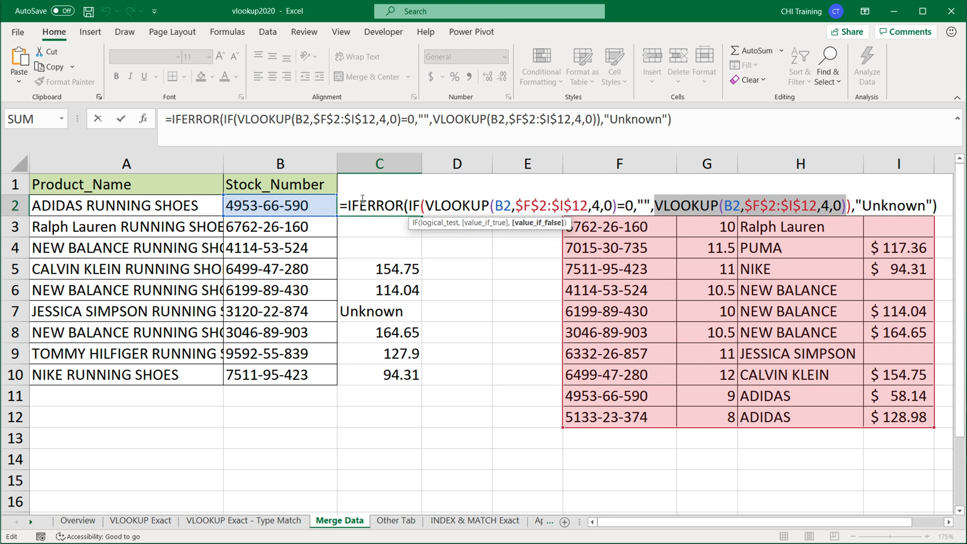
left_click(348, 206)
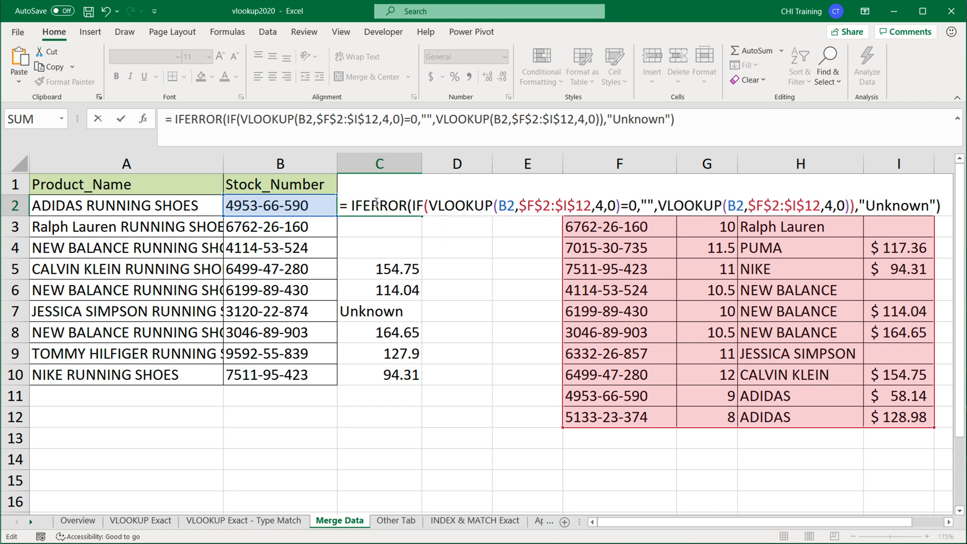
type("LET(")
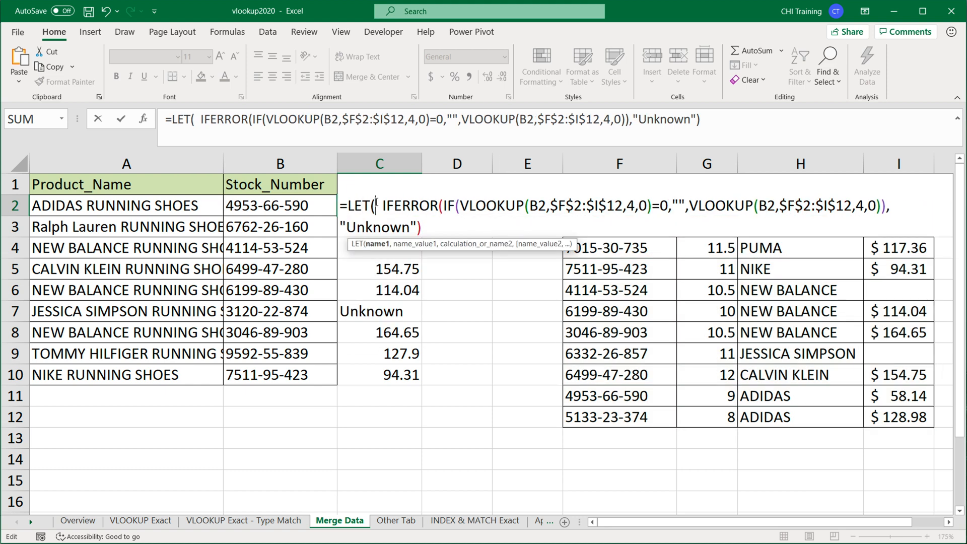
type("price=")
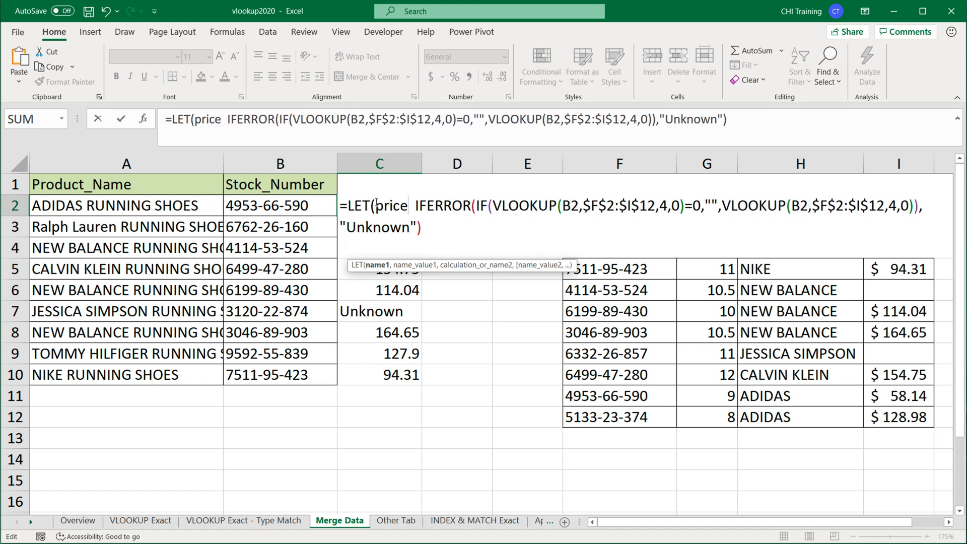
key("BackSpace")
type(",")
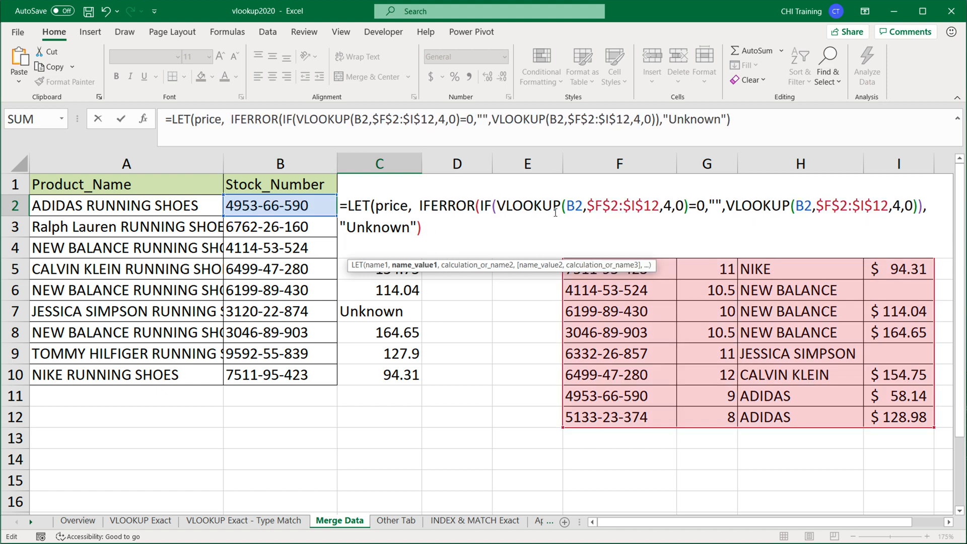
Copy VLOOKUP(B2,$F$2:$I$12,4,0) from the IF test into LET as the value of price.
left_click_drag(497, 207, 690, 207)
key("ctrl+c")
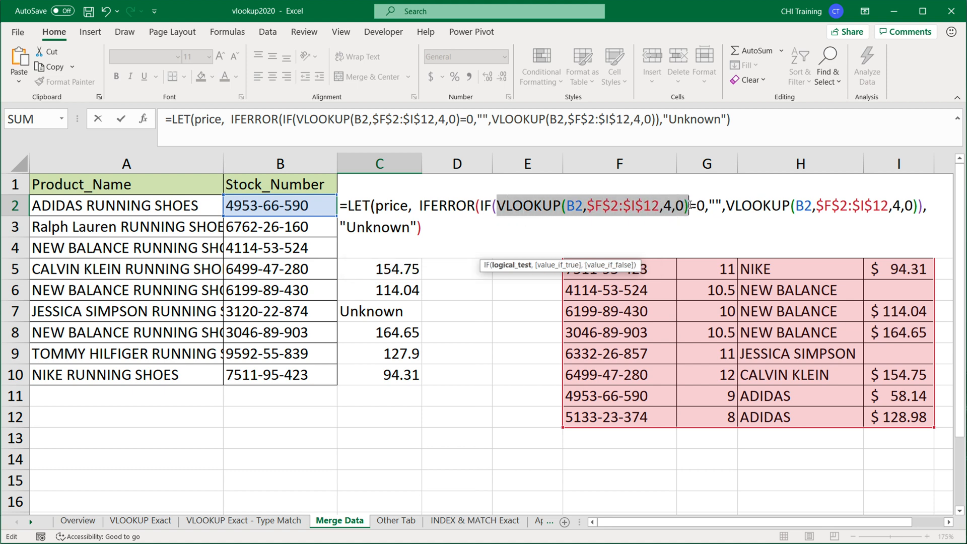
left_click(412, 207)
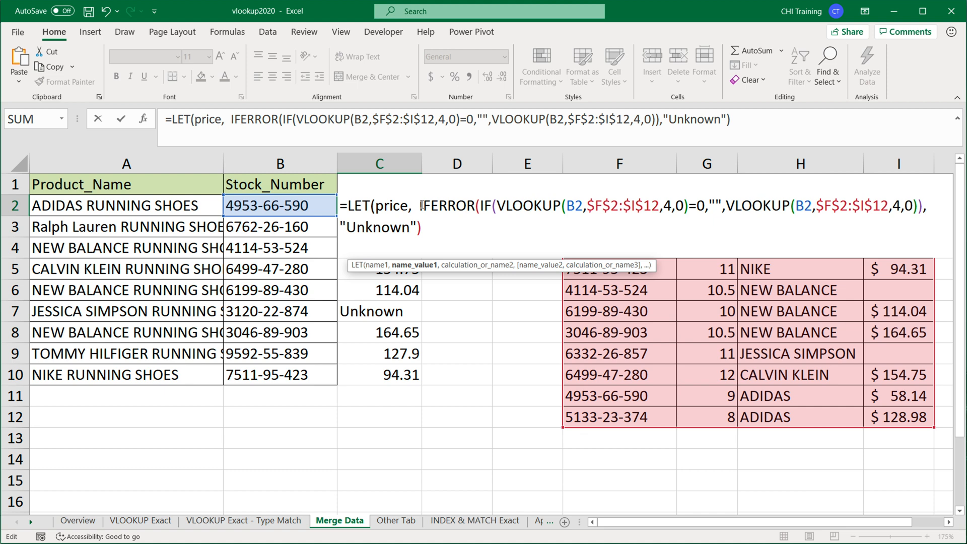
key("ctrl+v")
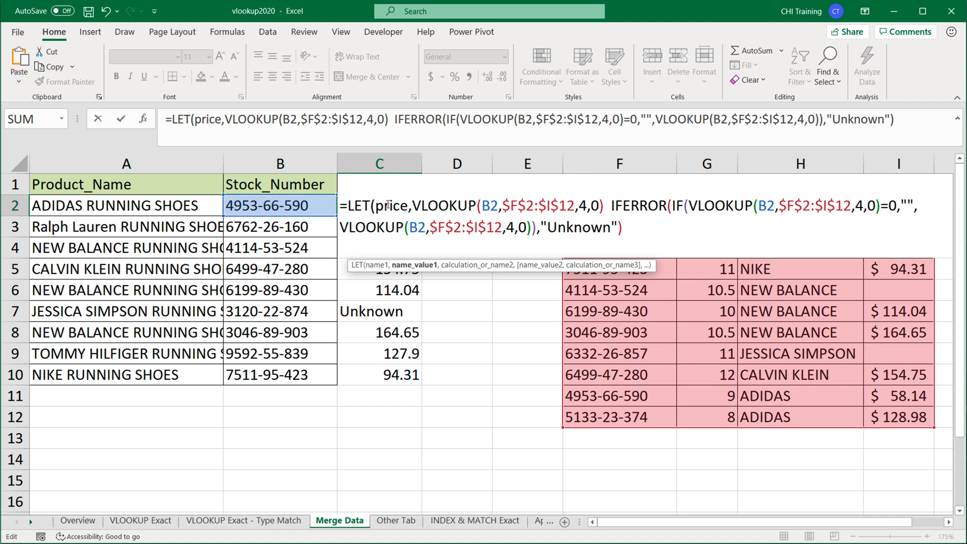
Separate the price value from the IFERROR calculation in LET with a comma, and remove the extra spaces before IFERROR.
type(",")
key("Right")
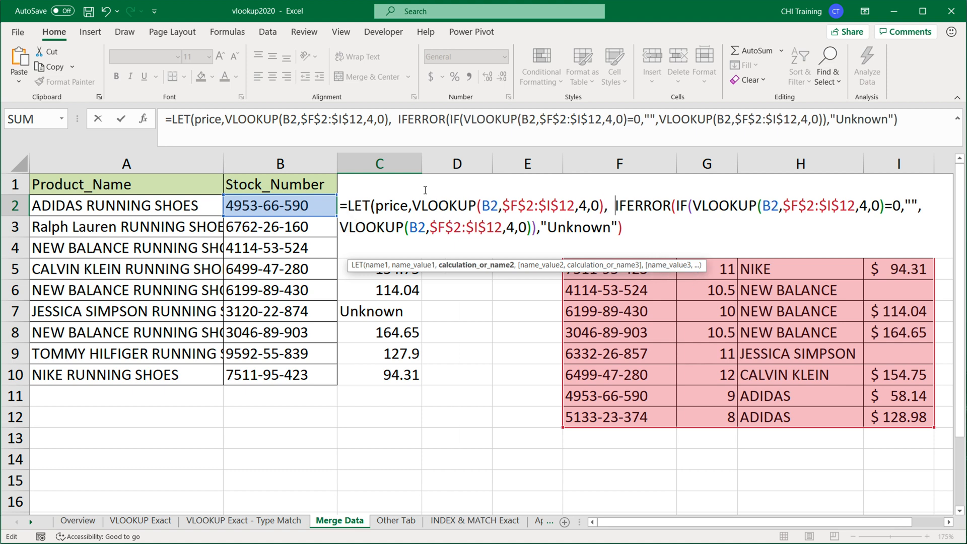
key("Delete")
key("Delete")
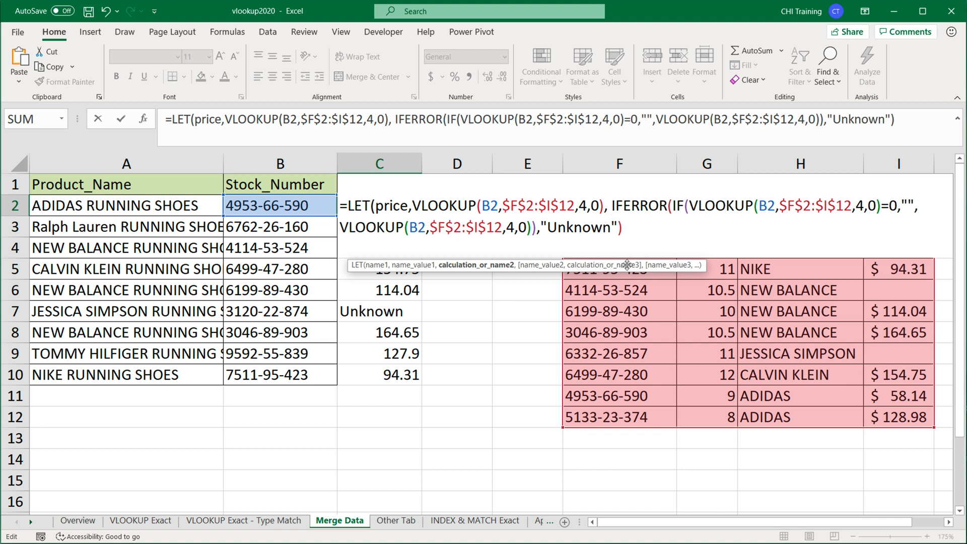
Replace both VLOOKUPs inside the IF function with the LET name price.
double_click(393, 207)
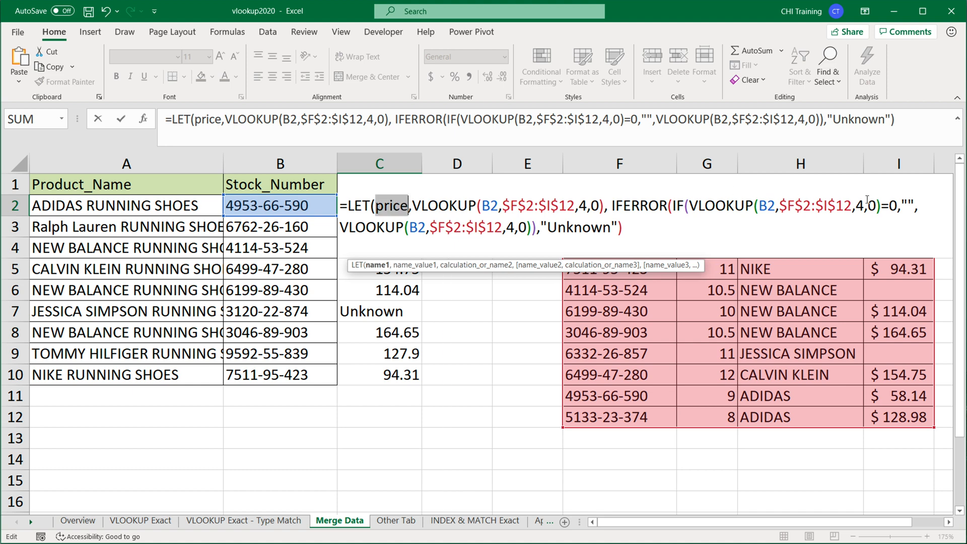
left_click_drag(882, 207, 694, 206)
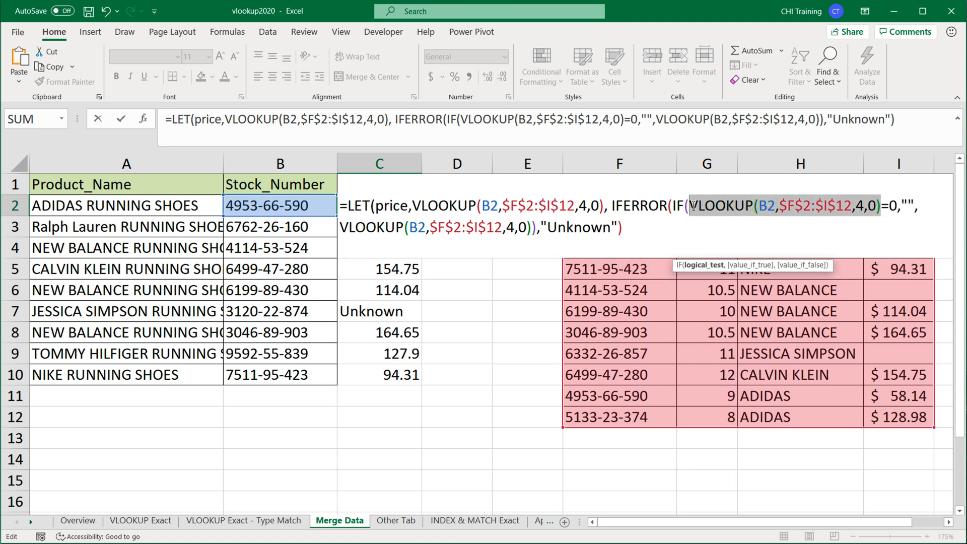
type("price")
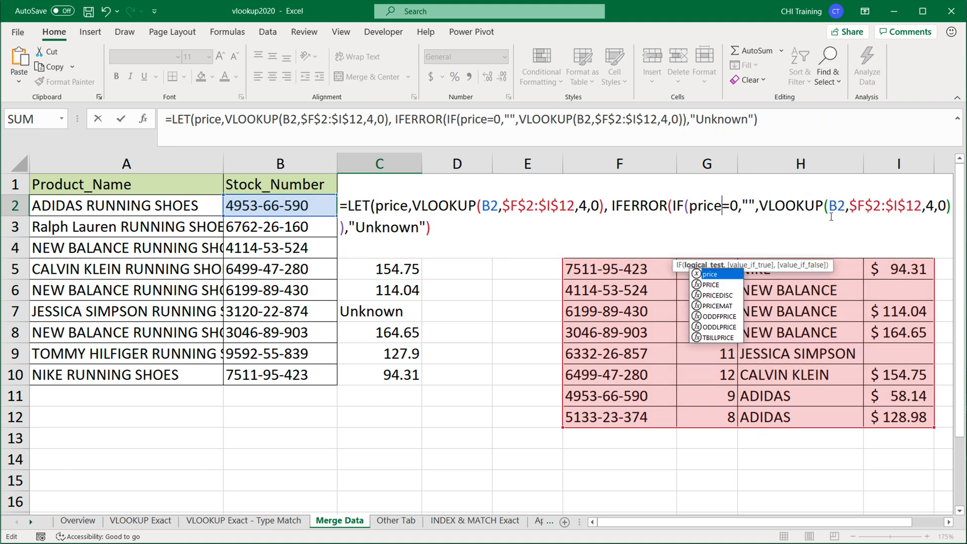
left_click_drag(760, 207, 951, 205)
type("price")
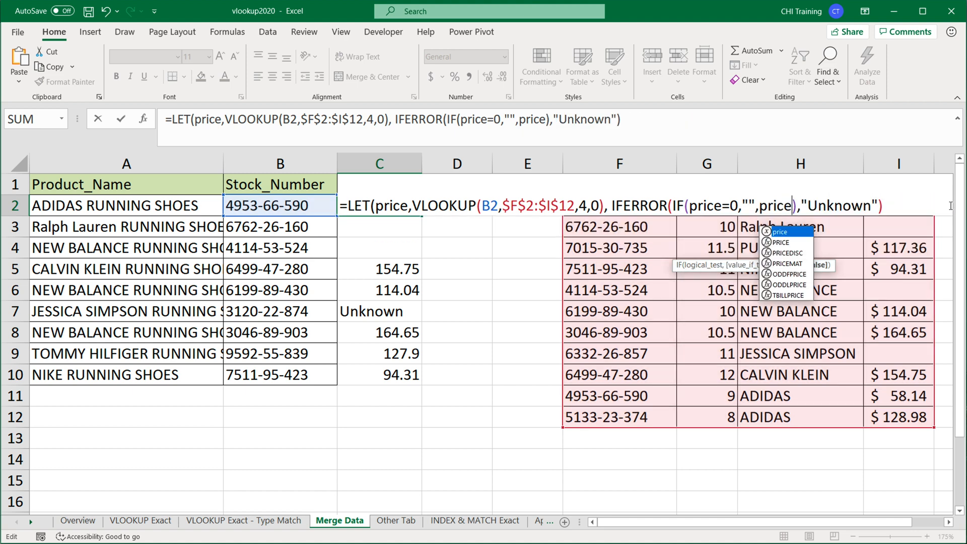
Review the IF arguments "" and price, close the LET function with a final parenthesis, and enter the C2 formula.
left_click(898, 205)
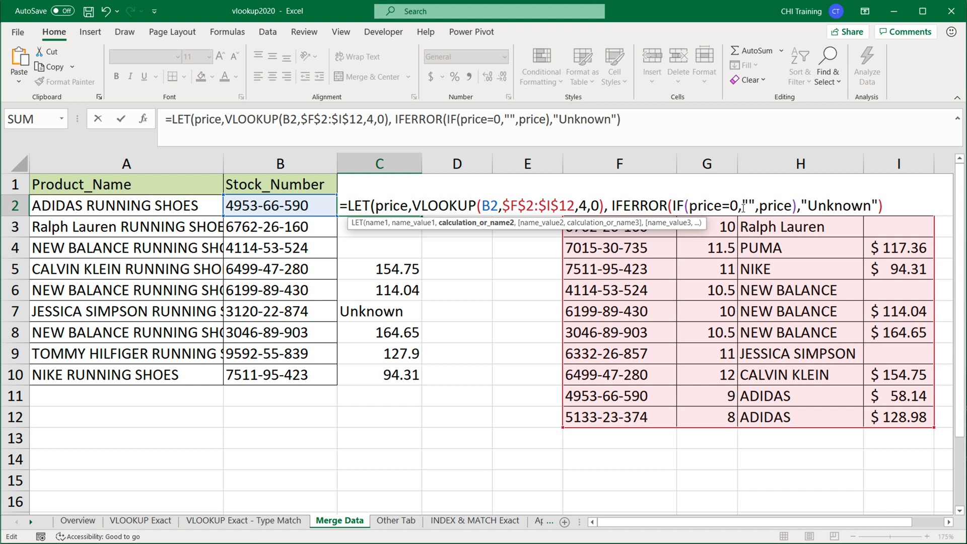
left_click_drag(755, 202, 738, 203)
double_click(778, 206)
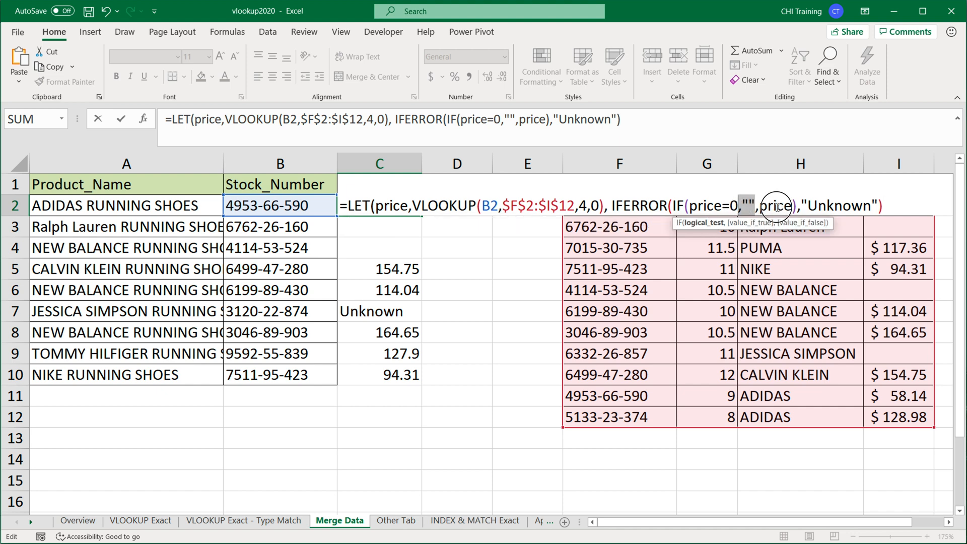
left_click(884, 204)
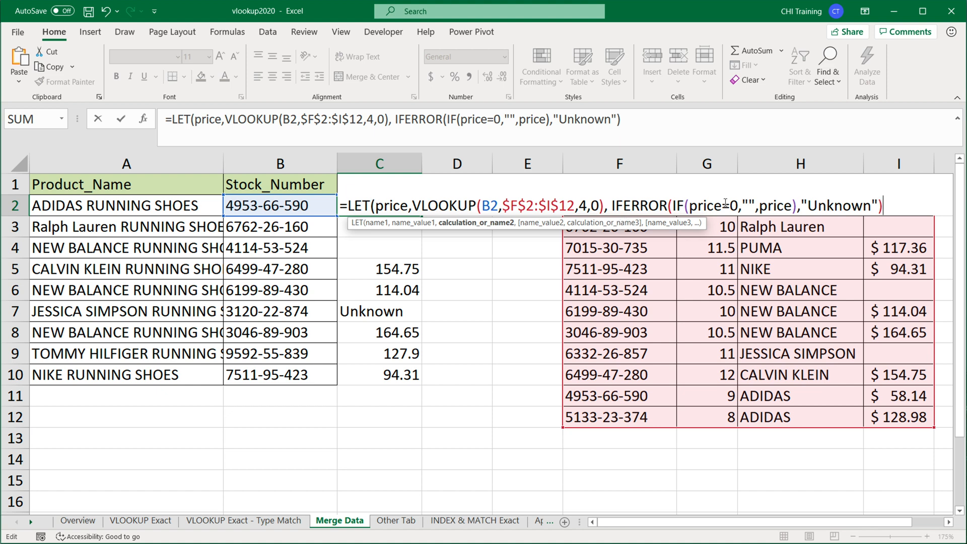
type(")")
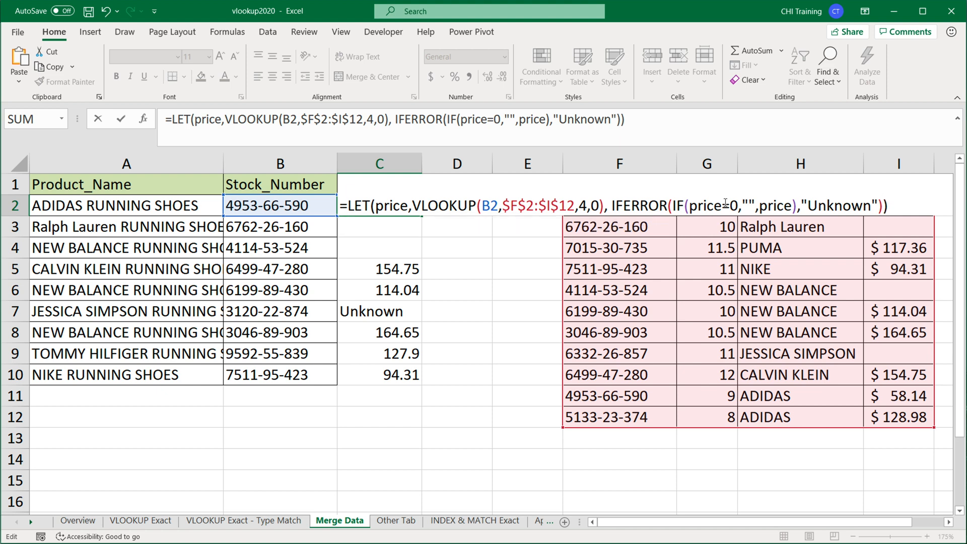
key("Return")
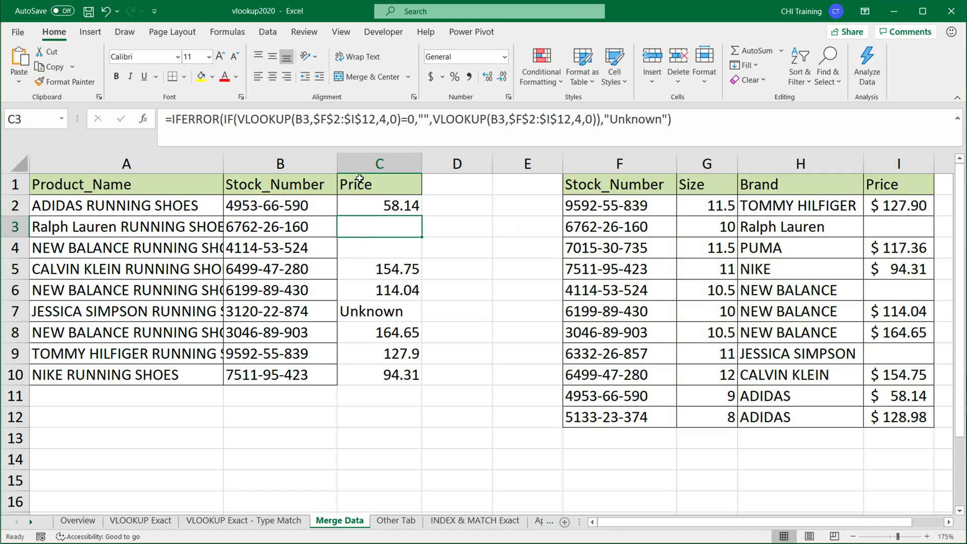
Fill the LET formula from C2 down to C10, and reopen the C2 formula to review it.
left_click(392, 211)
left_click_drag(419, 219, 412, 383)
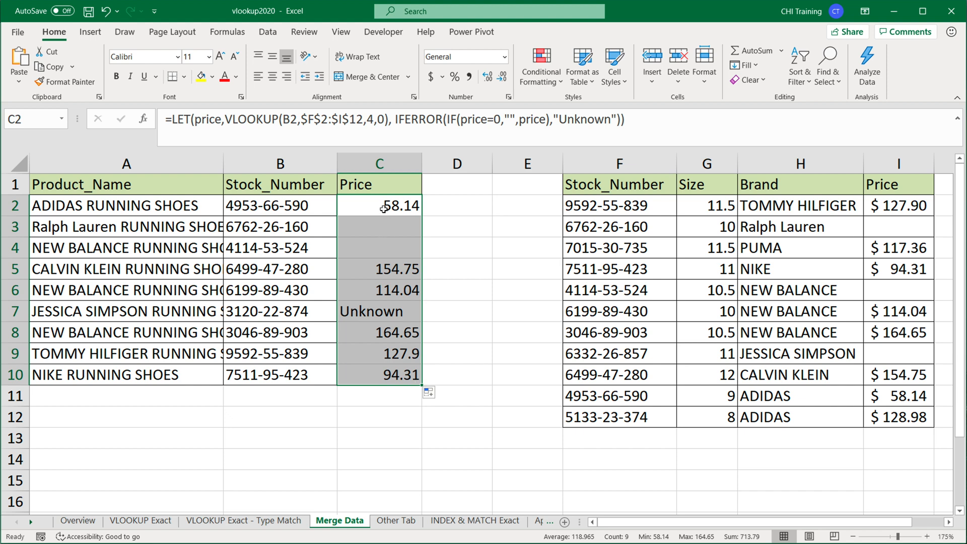
double_click(384, 208)
left_click(919, 203)
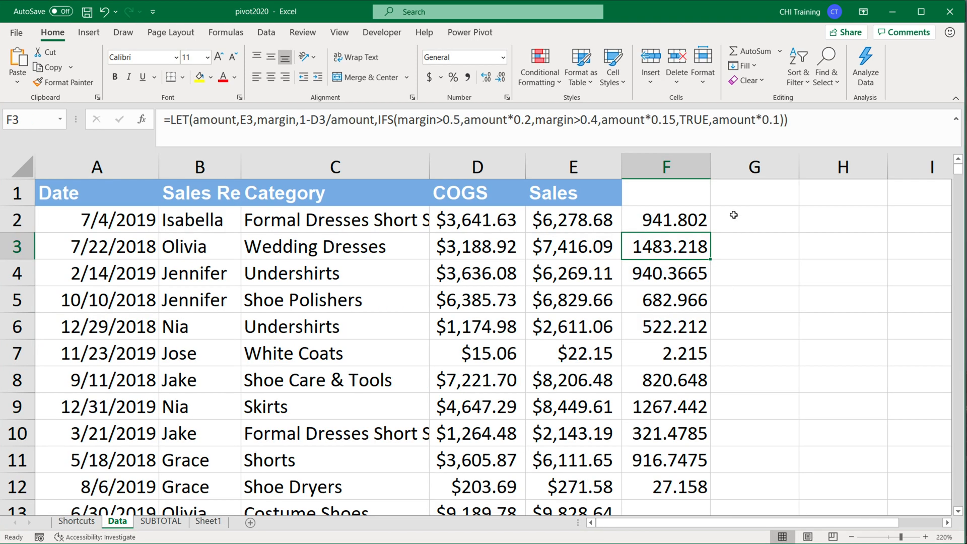
Open the LET formula in F2 on the Data sheet of the pivot2020 workbook to examine its names and IFS calculation.
double_click(655, 219)
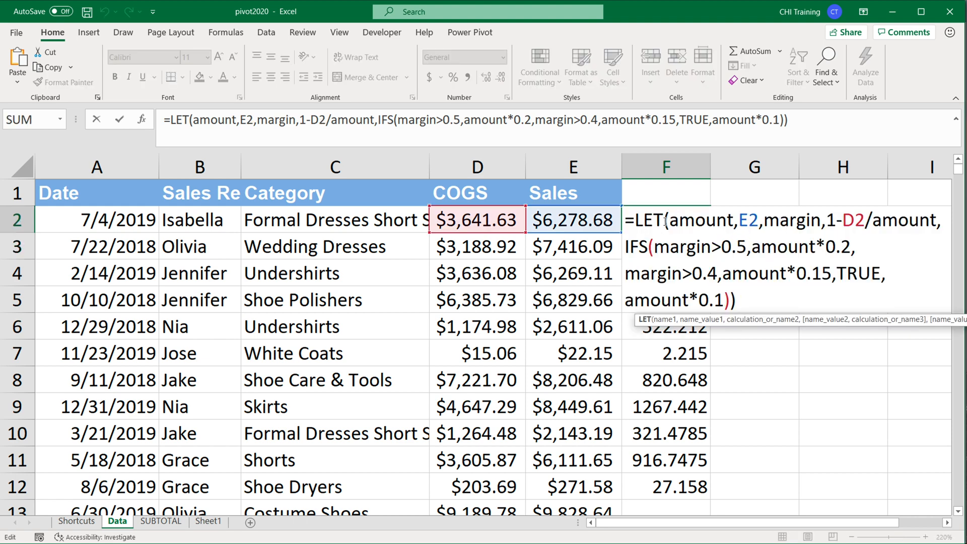